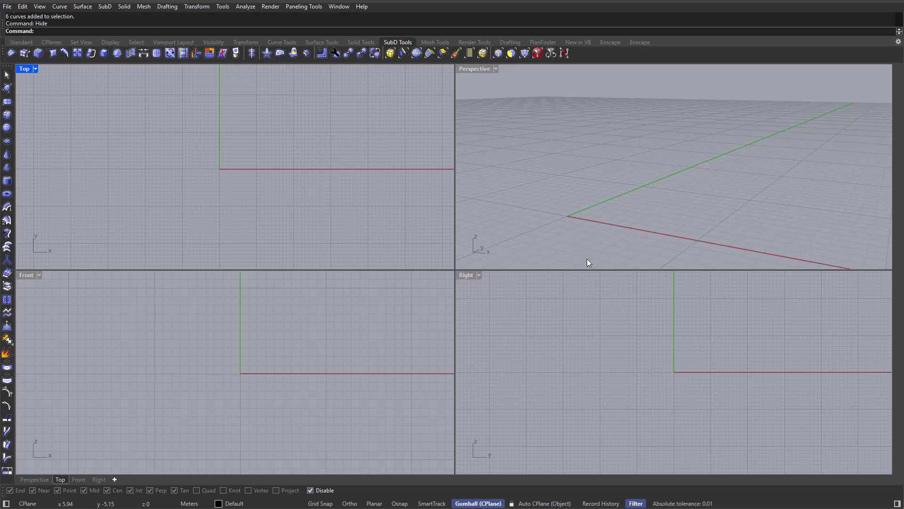
Step: In the Front view, turn grid snap on and draw a vertical 6 m polyline up from the origin
double_click(24, 275)
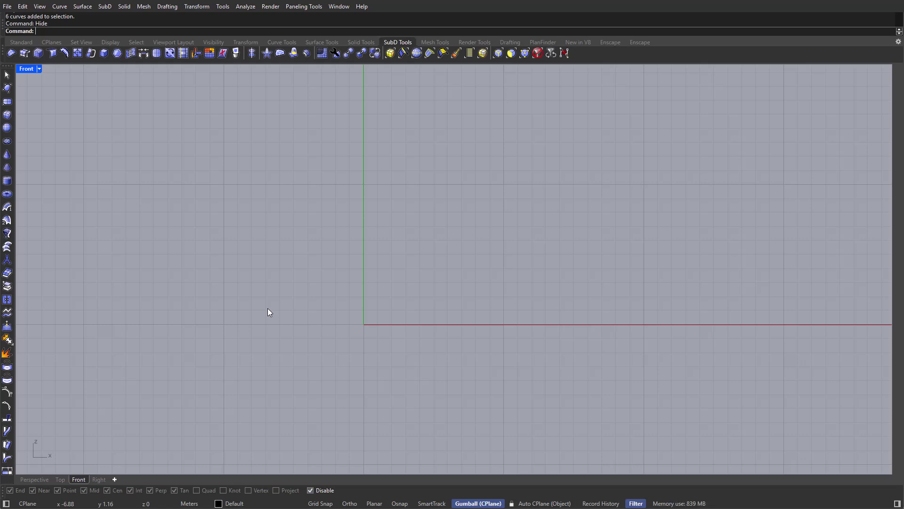
type("Polyline")
key("Return")
right_click_drag(268, 312, 279, 319)
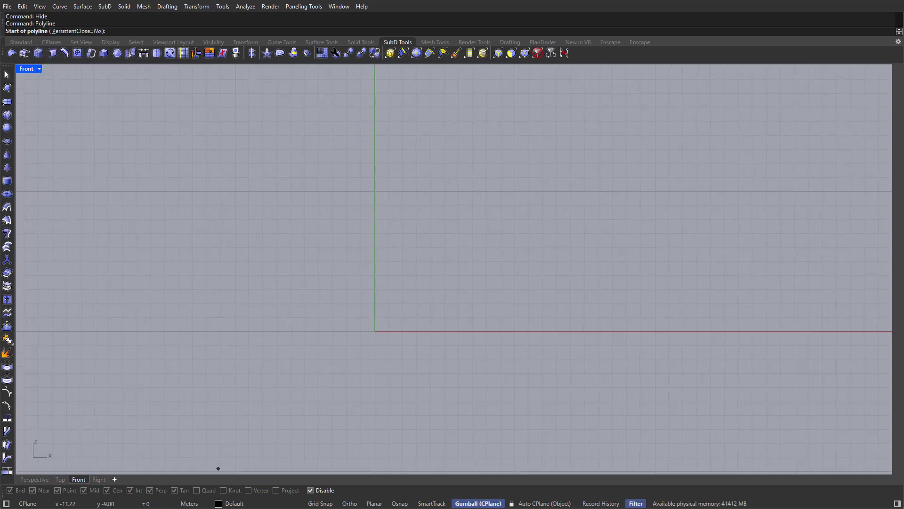
key("F9")
right_click_drag(385, 317, 391, 328)
left_click(381, 342)
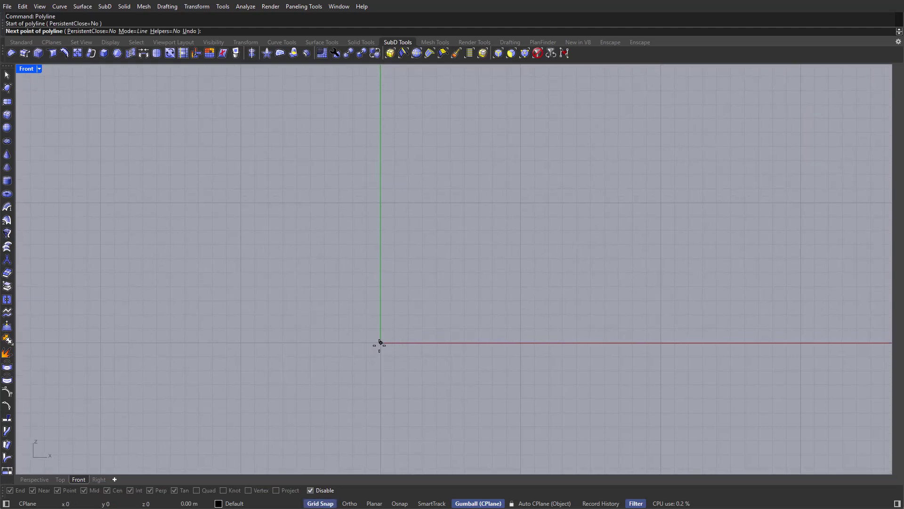
type("6")
key("Return")
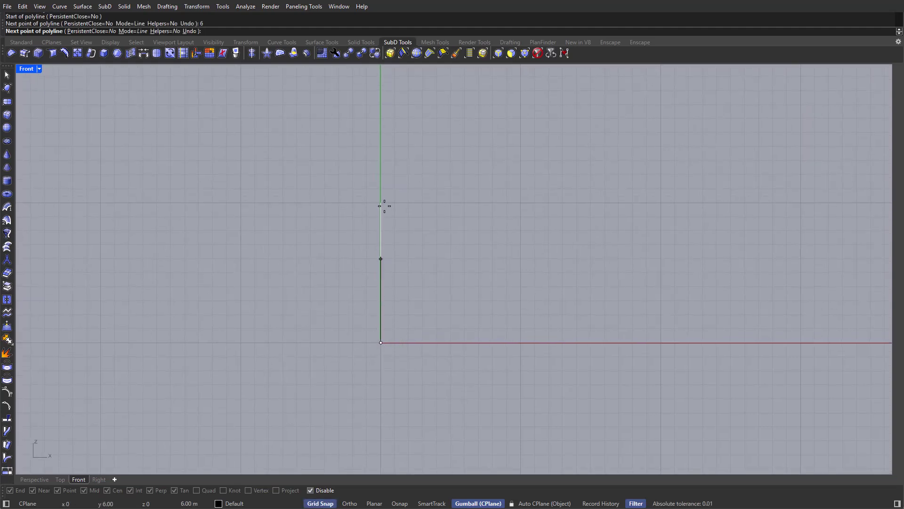
left_click(383, 203)
scroll(411, 288, "up", 2)
right_click_drag(420, 277, 344, 253)
key("Return")
Step: Draw a horizontal 10 m polyline along positive X from the upper end of the vertical line
key("Return")
left_click(315, 239)
type("1")
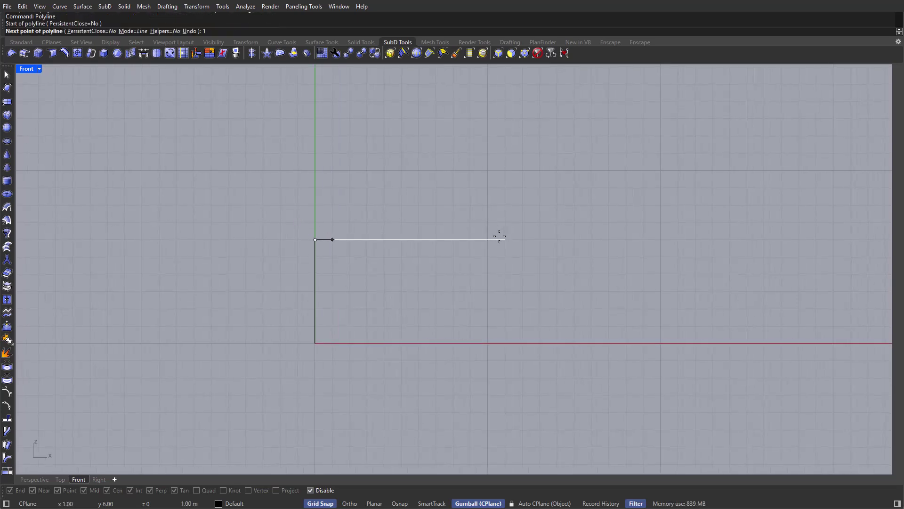
key("Return")
left_click(530, 241)
key("Return")
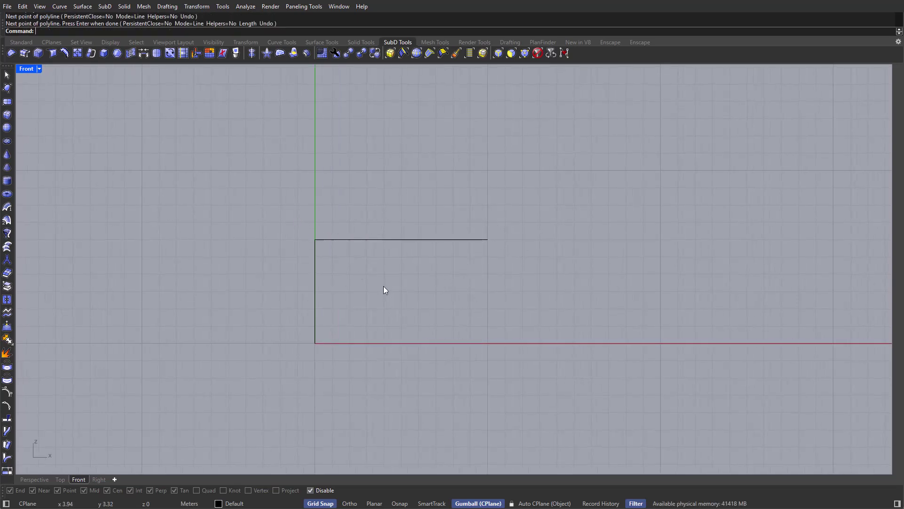
Step: With grid snap off, sketch a degree 3 control point curve arching up from the X axis and back, about 3 m high and 10 m wide
scroll(400, 299, "up", 4)
right_click_drag(395, 299, 412, 301)
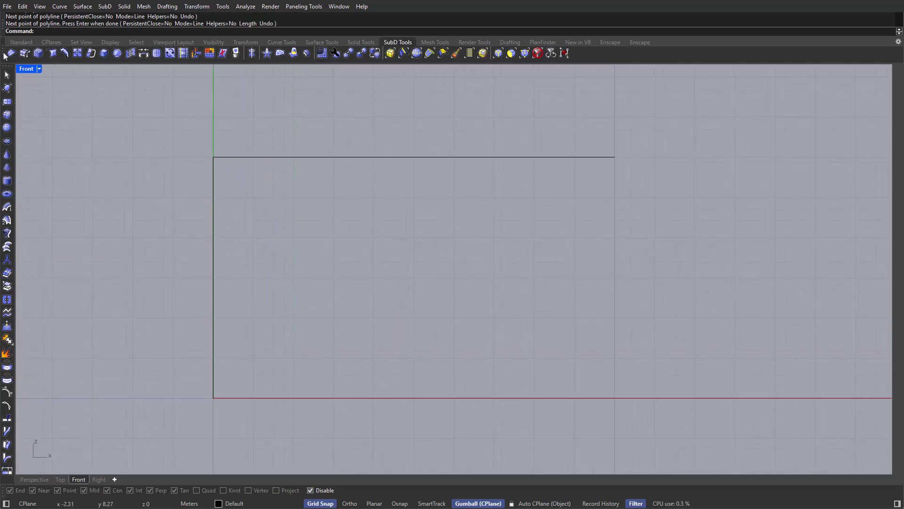
left_click(23, 43)
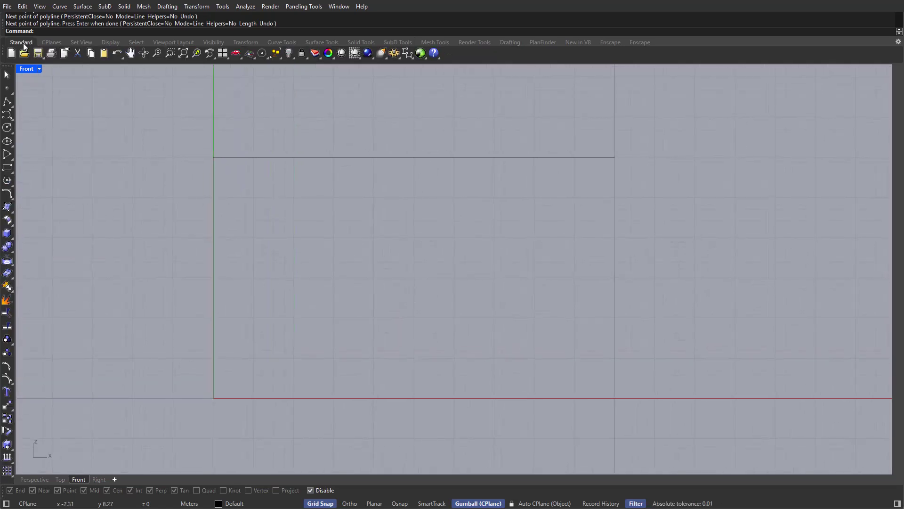
left_click(8, 116)
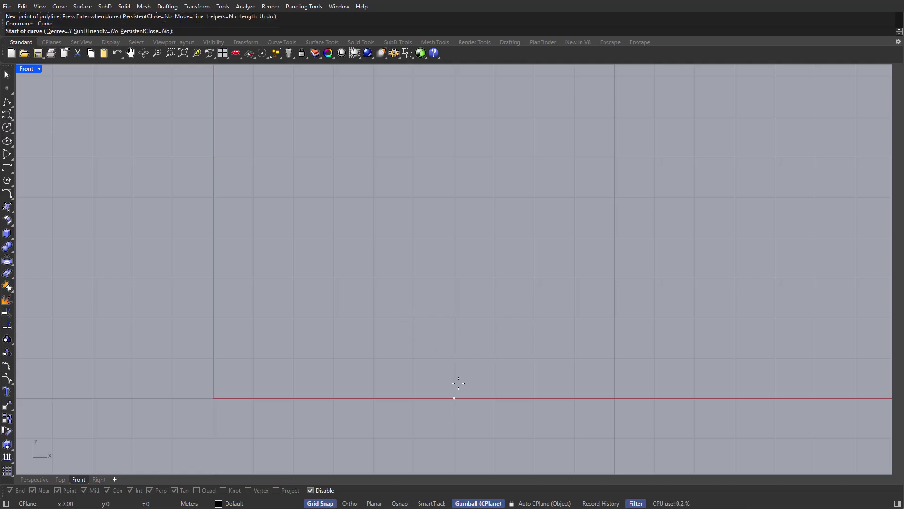
left_click(321, 503)
scroll(371, 386, "down", 2)
scroll(350, 364, "up", 2)
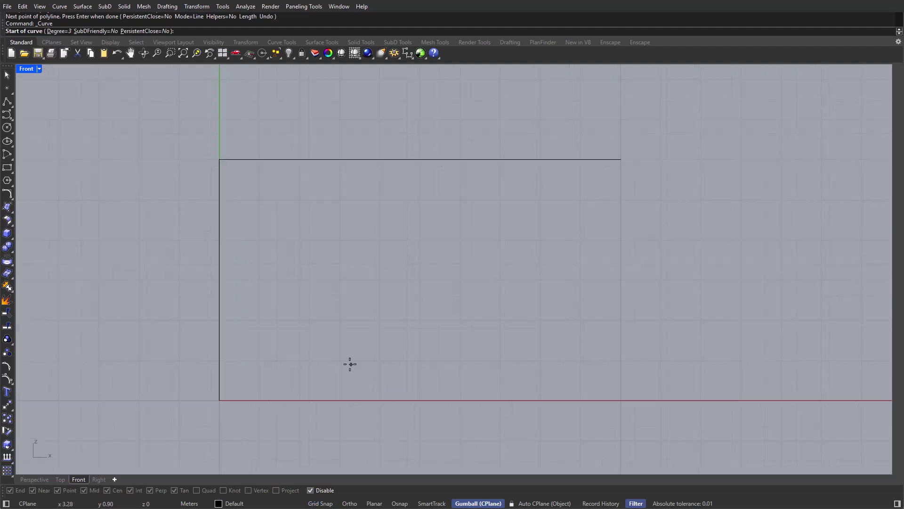
right_click_drag(350, 363, 346, 361)
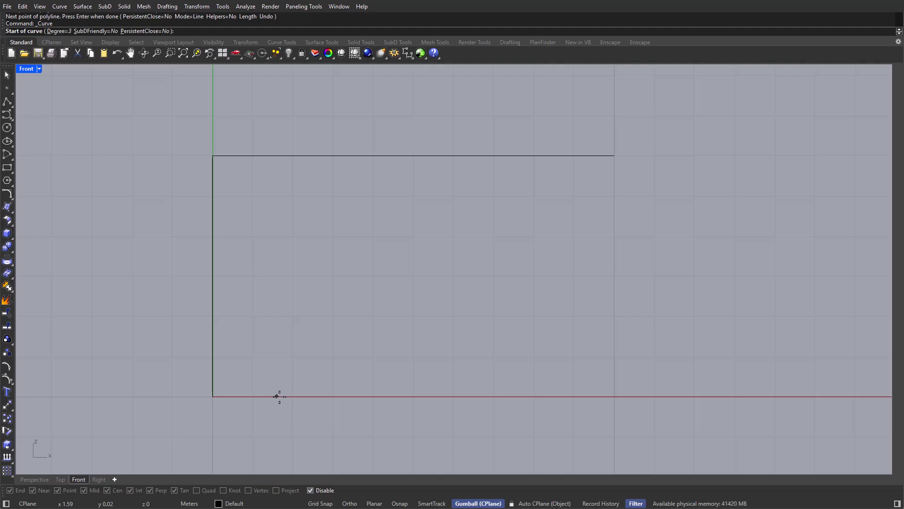
left_click(297, 395)
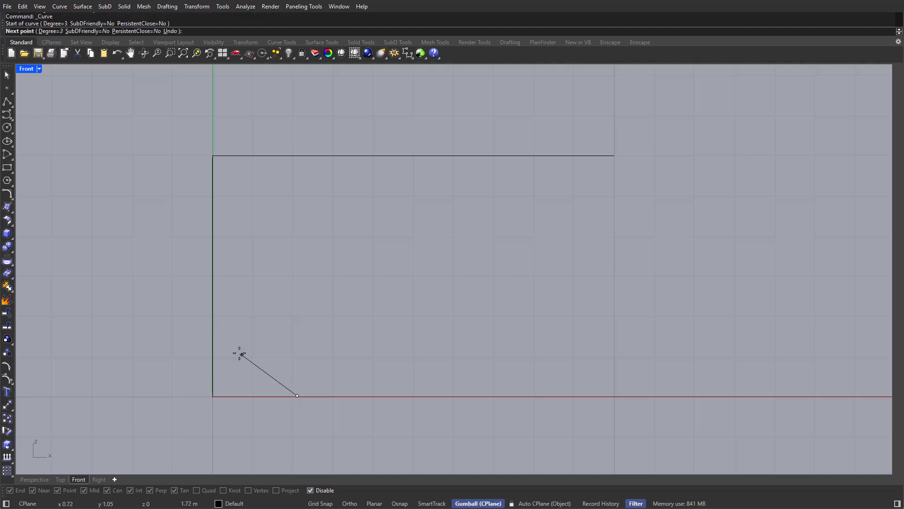
left_click(229, 347)
left_click(212, 315)
left_click(249, 294)
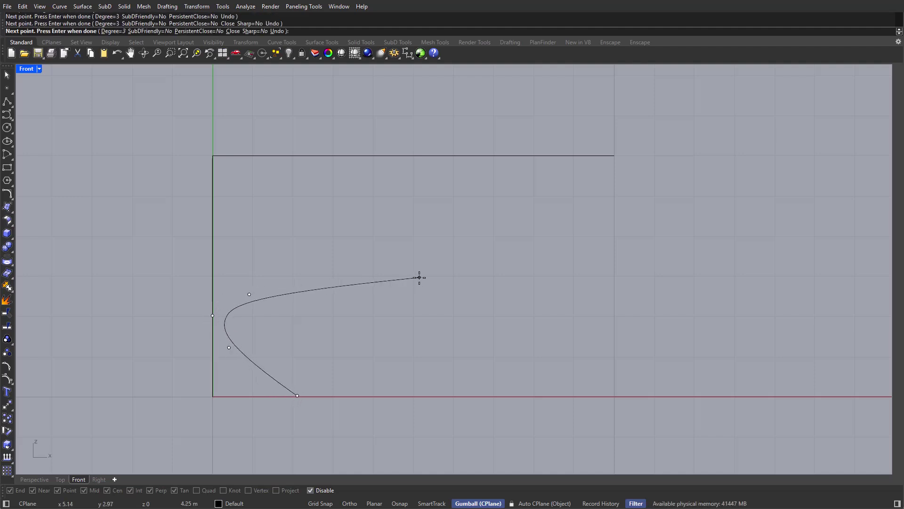
left_click(450, 275)
left_click(542, 275)
left_click(615, 283)
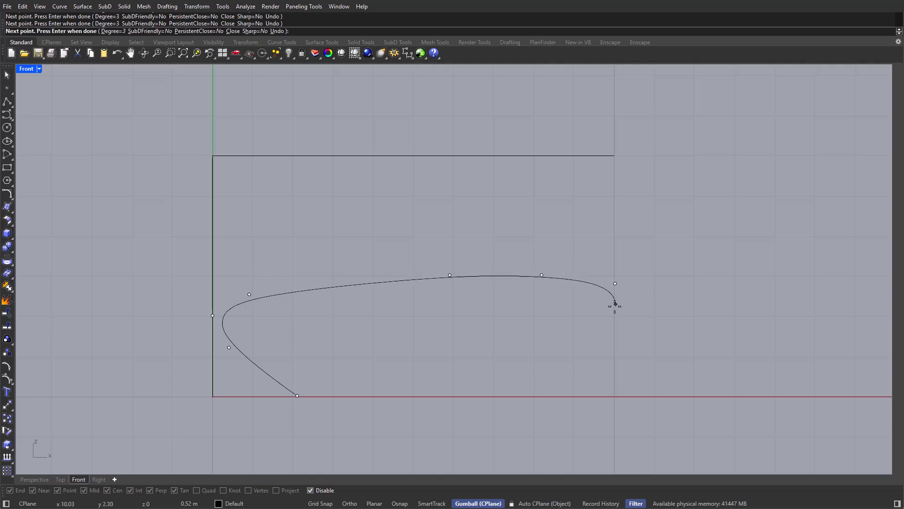
left_click(611, 309)
left_click(585, 351)
left_click(550, 394)
key("Return")
left_click_drag(588, 379, 440, 396)
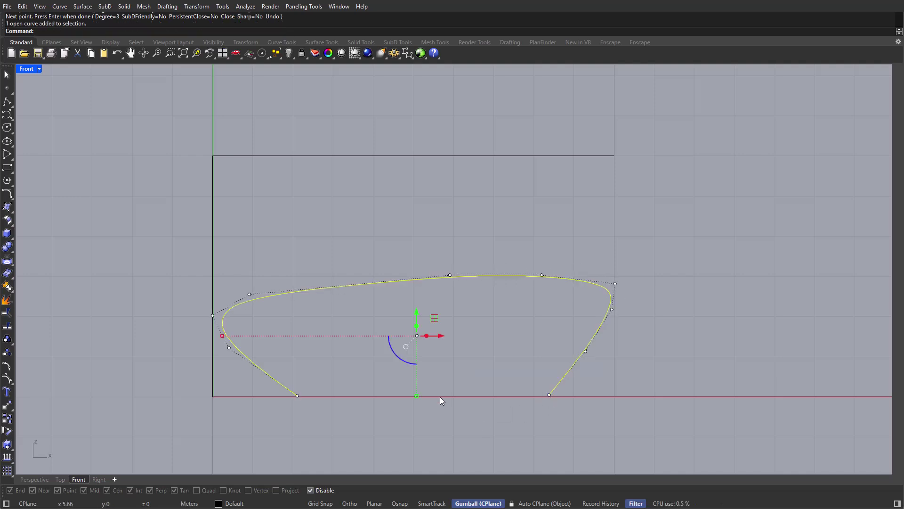
Step: Sketch a second degree 3 curve in an S shape, starting beside the arch's left foot, passing over it and ending about 6 m high
key("Return")
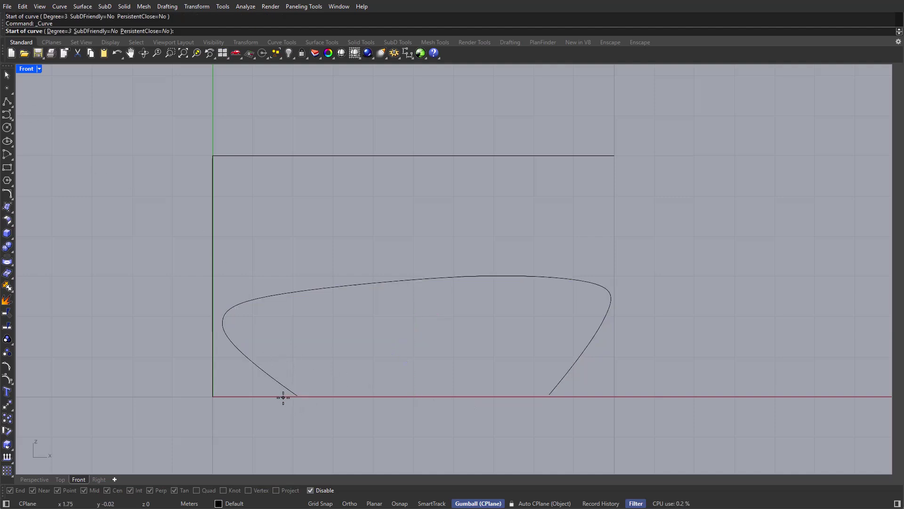
left_click(278, 399)
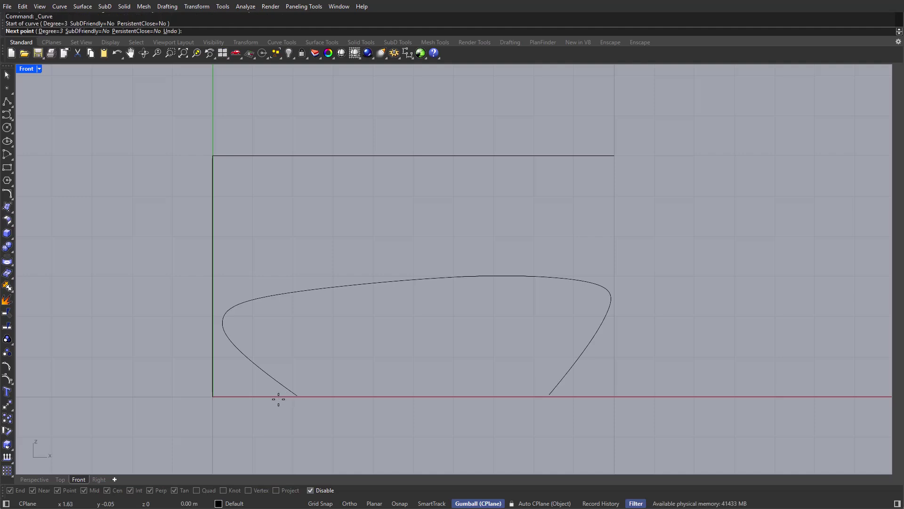
left_click(197, 333)
left_click(186, 315)
left_click(188, 305)
left_click(196, 291)
left_click(225, 284)
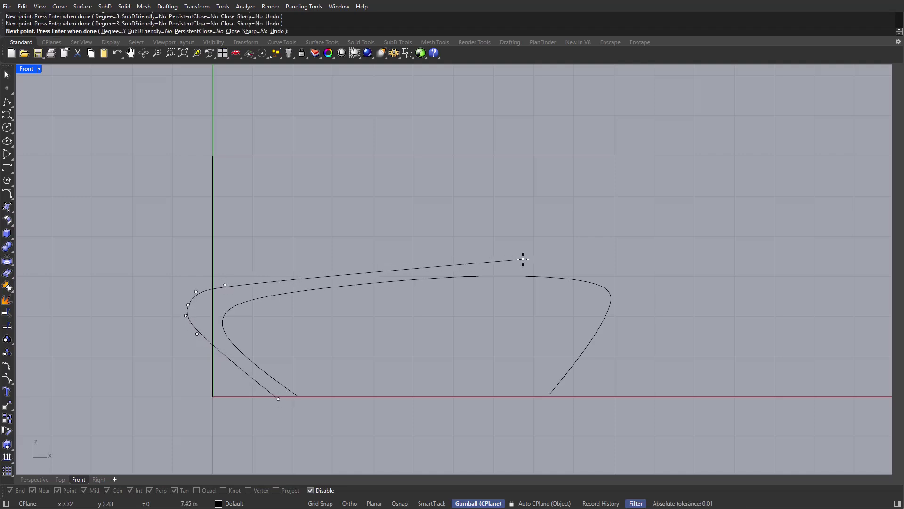
left_click(561, 258)
left_click(598, 252)
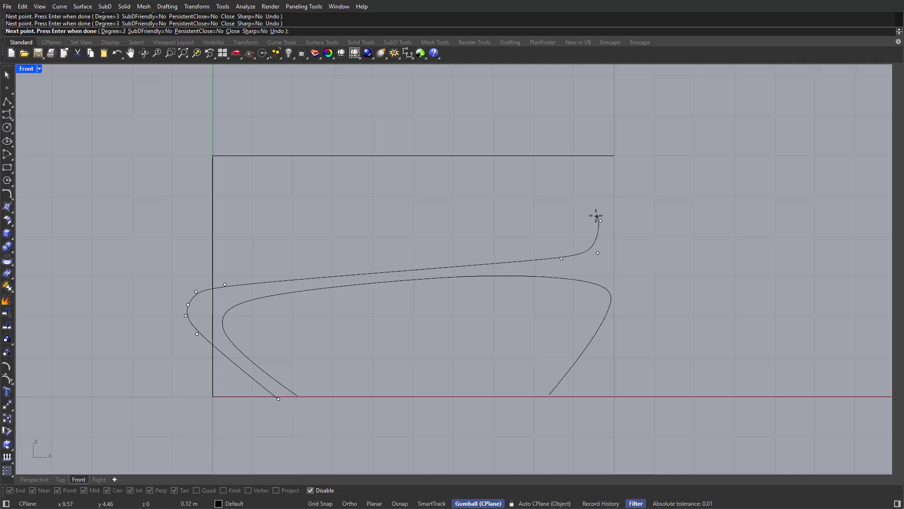
left_click(600, 220)
left_click(321, 158)
left_click(190, 157)
key("Return")
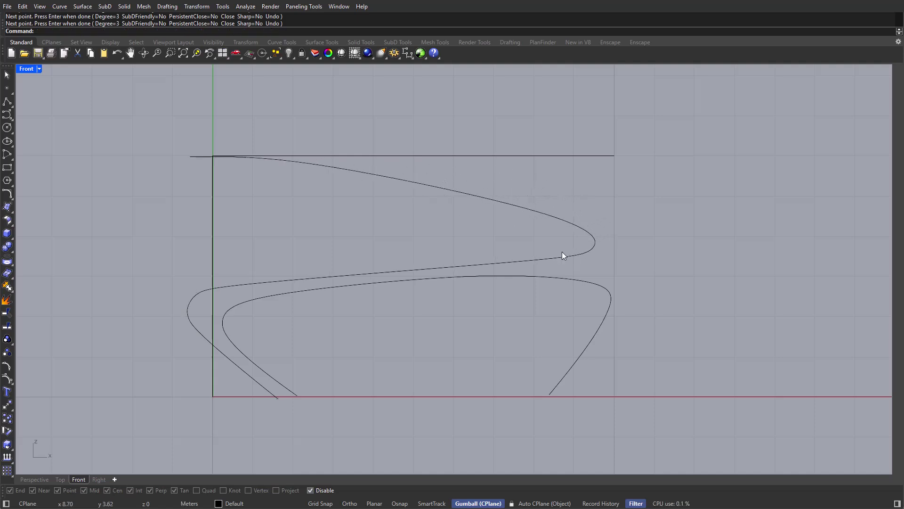
Step: Delete the vertical and horizontal guide lines
left_click(418, 156)
left_click(213, 219, "shift")
key("Delete")
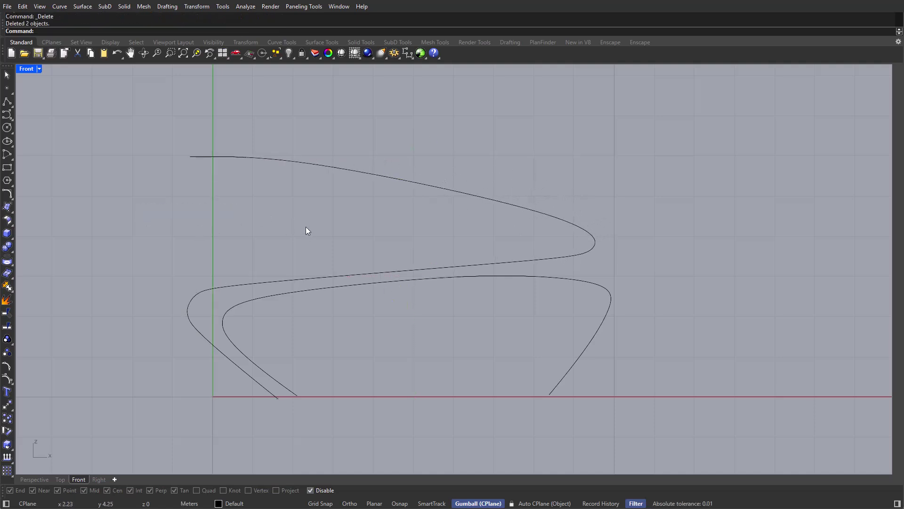
Step: In the Perspective view, move the S-shaped curve along positive Y, away from the arch curve
double_click(24, 70)
double_click(472, 69)
right_click_drag(404, 236, 353, 288)
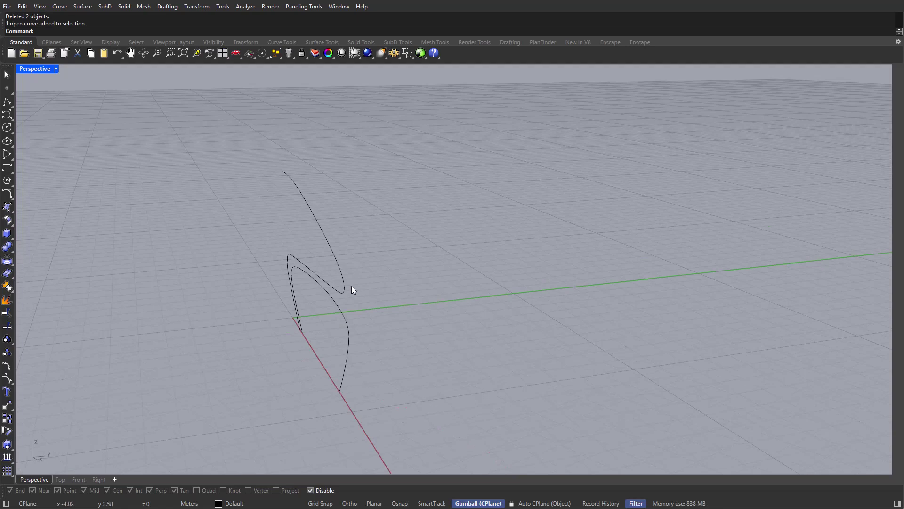
left_click(346, 287)
left_click(346, 271, "shift")
left_click_drag(332, 271, 437, 272)
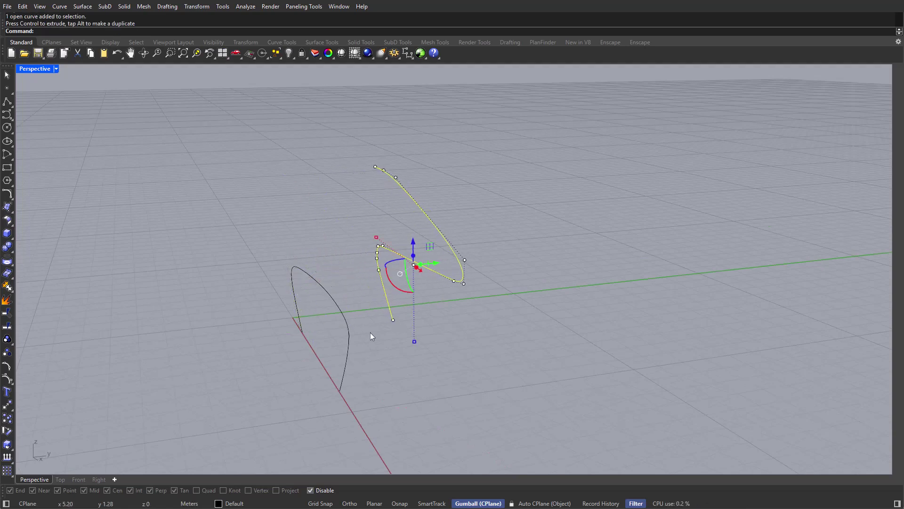
Step: Try to reshape the S-shaped curve by shifting its lower end control points
left_click(410, 266)
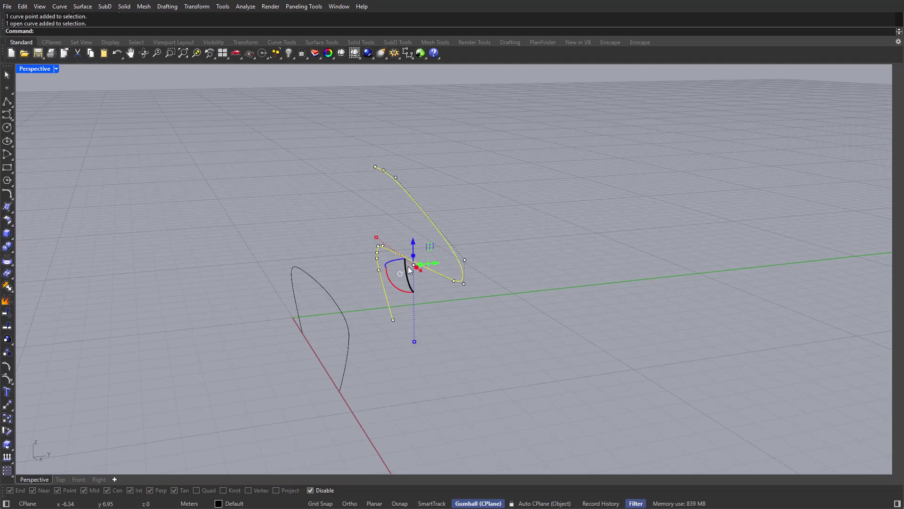
double_click(478, 503)
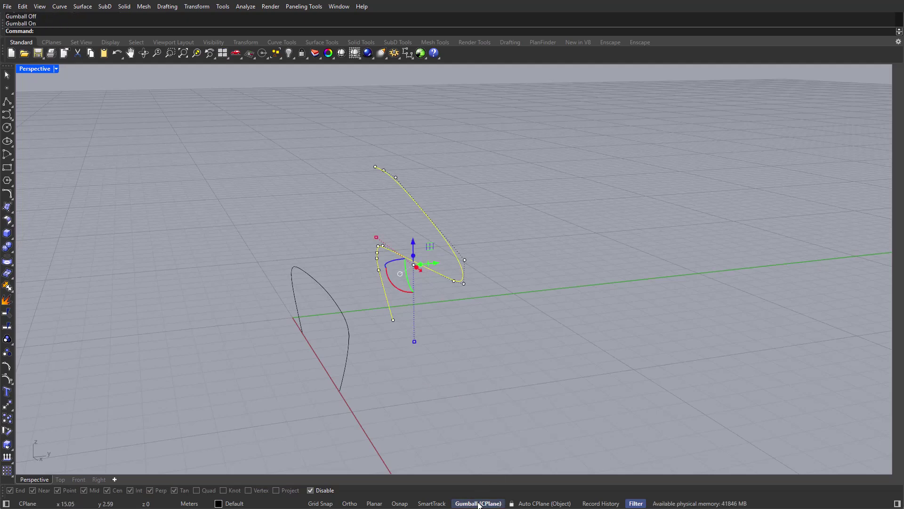
left_click(394, 320)
right_click_drag(394, 321, 359, 318)
left_click_drag(441, 316, 456, 316)
right_click_drag(437, 312, 246, 232)
key("ctrl+z")
left_click(408, 273)
scroll(297, 250, "down", 2)
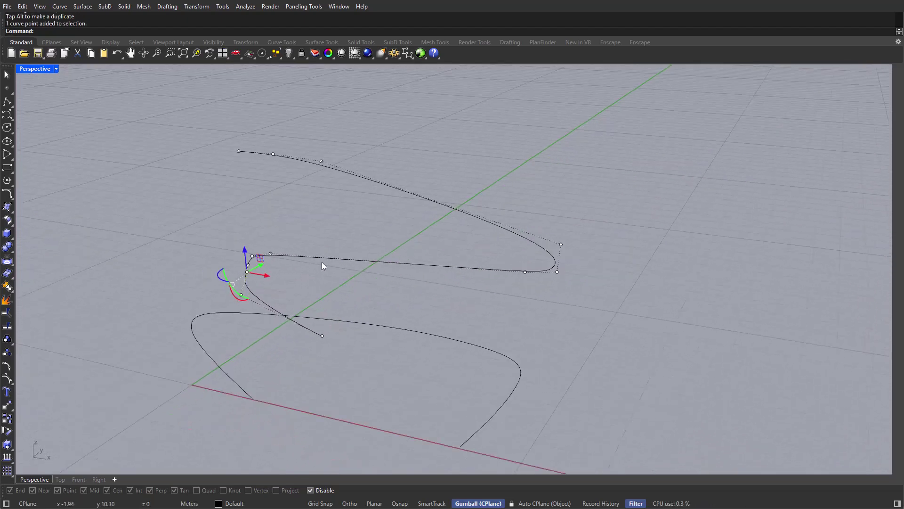
Step: Undo the recent edits and redo the gumball move of the S-shaped curve
key("ctrl+z")
key("ctrl+z")
key("ctrl+z")
right_click_drag(321, 262, 303, 264)
left_click(23, 7)
left_click(38, 28)
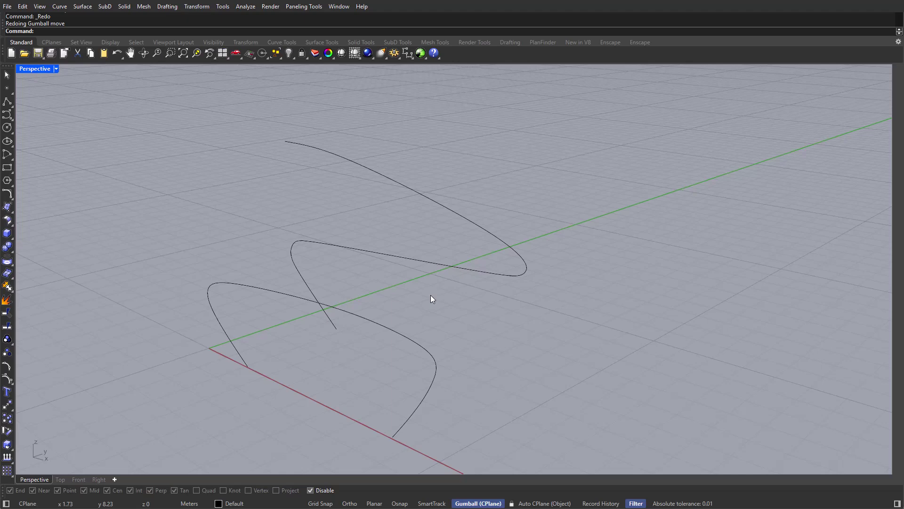
Step: Rebuild both curves with a point count of 5, deleting the input curves
right_click_drag(432, 298, 414, 251)
left_click_drag(417, 246, 406, 360)
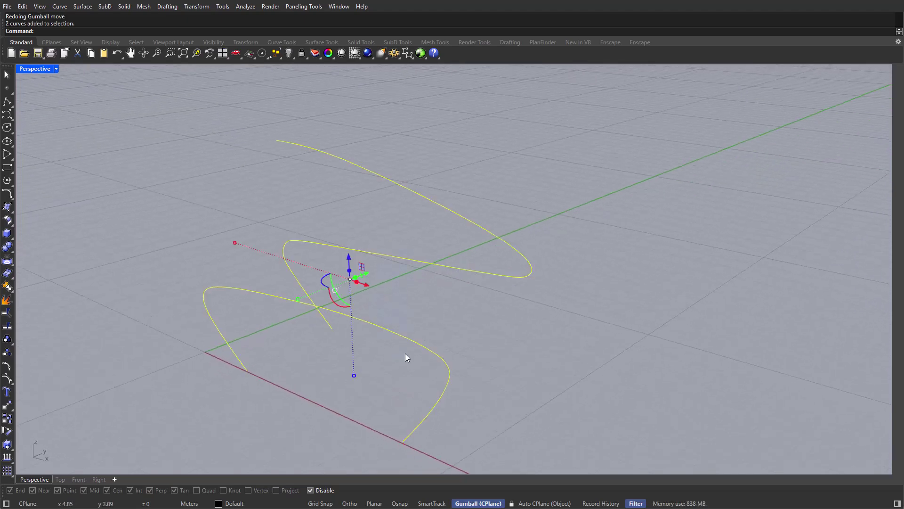
right_click_drag(406, 359, 400, 350)
type("Rebuild")
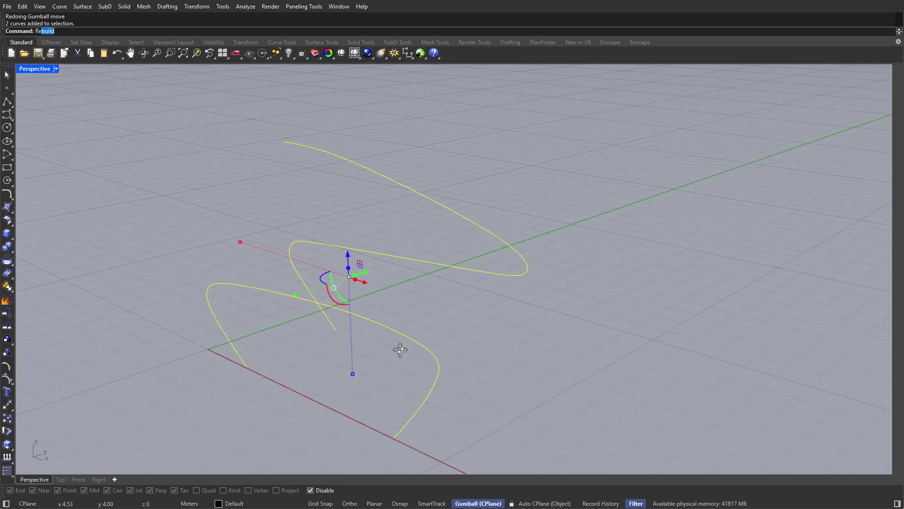
key("Return")
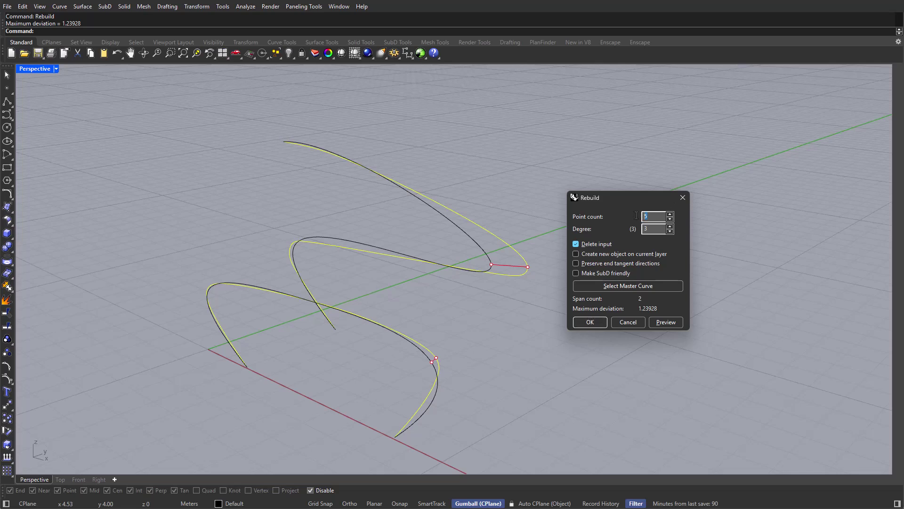
key("Tab")
type("1")
left_click(595, 322)
Step: Shift the S-shaped curve's upper-bend control point along negative Y and its far lower-bend control point along positive Y
right_click_drag(560, 337, 529, 273)
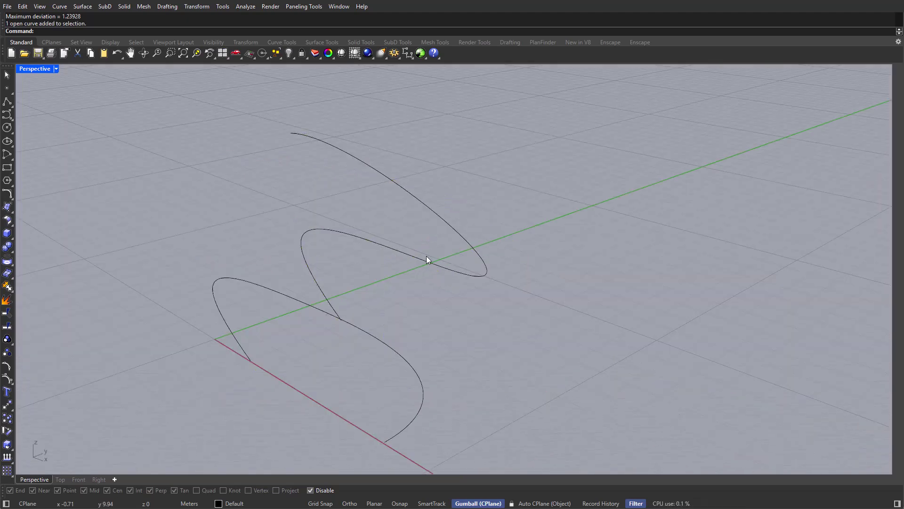
left_click(427, 259)
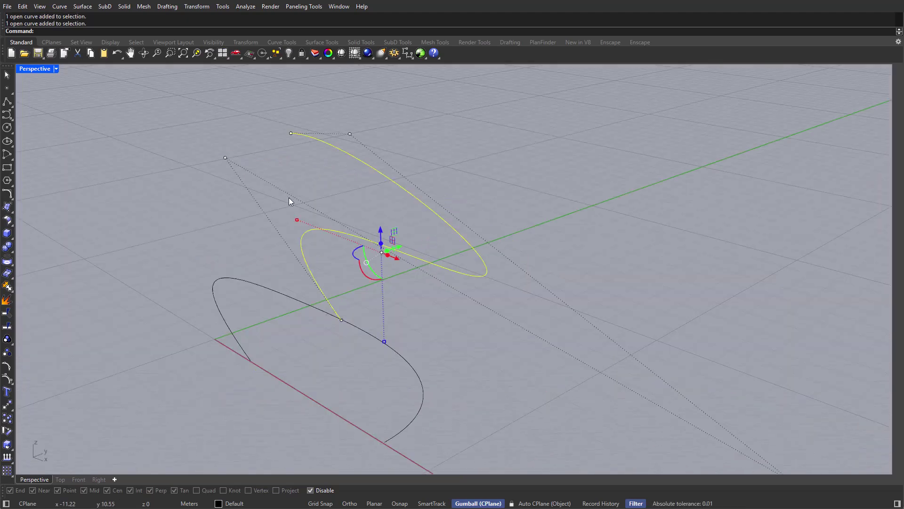
scroll(374, 210, "down", 5)
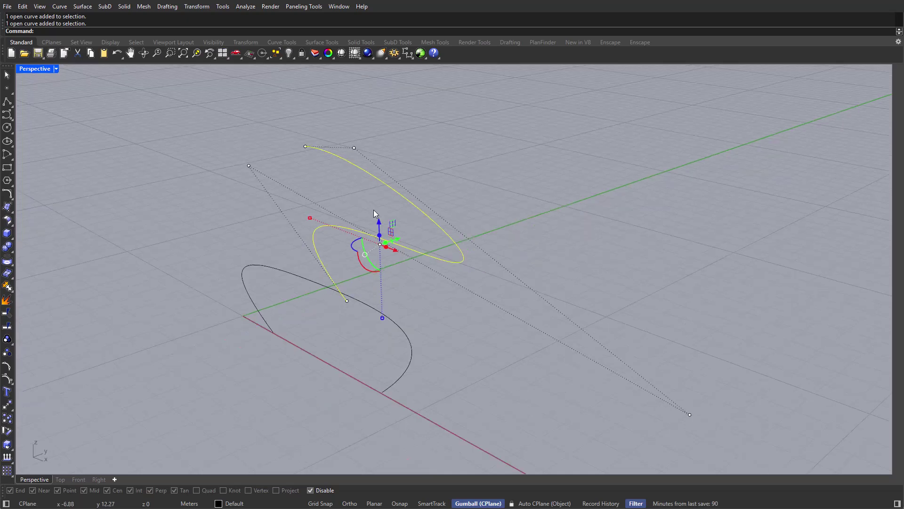
right_click_drag(346, 208, 344, 185)
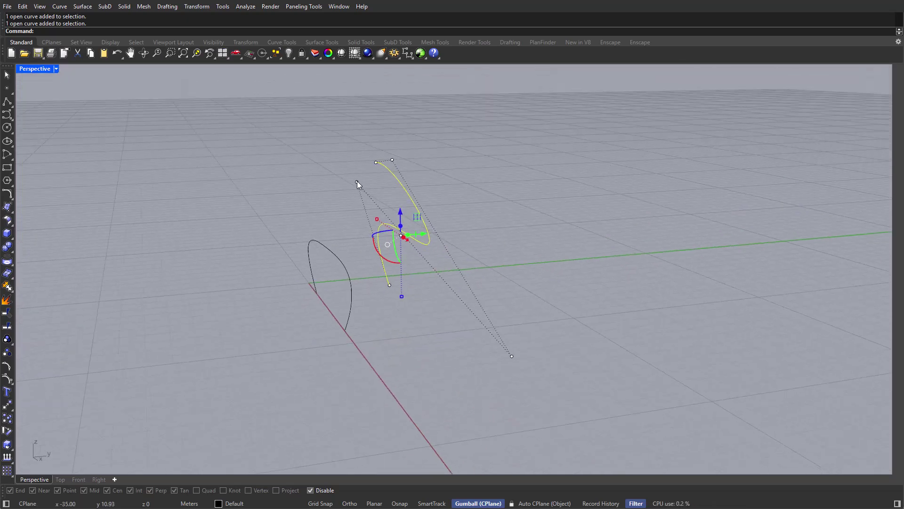
left_click_drag(357, 183, 332, 184)
left_click(512, 356)
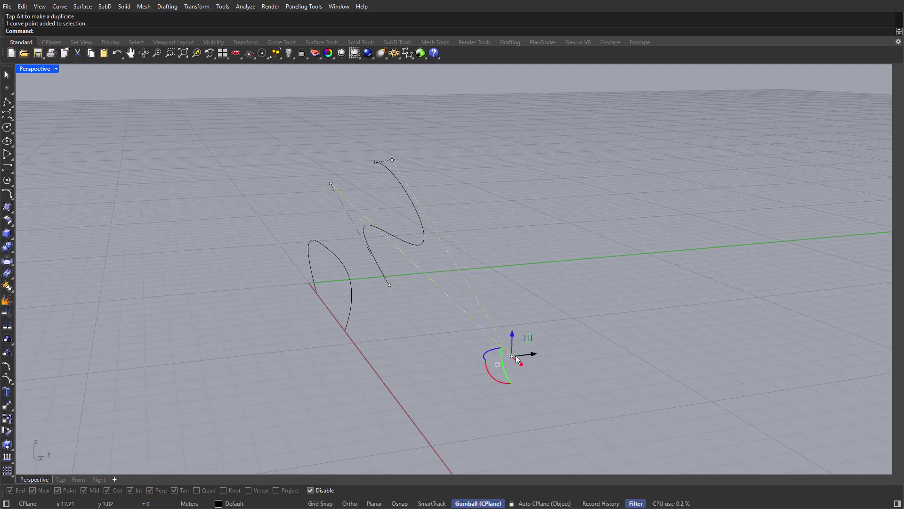
left_click(428, 239)
scroll(428, 239, "up", 1)
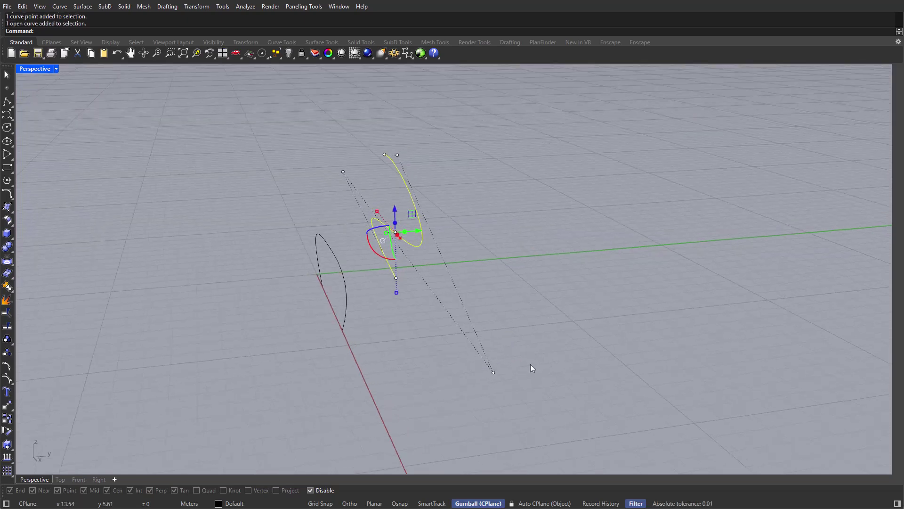
left_click(527, 365)
left_click_drag(547, 362, 573, 359)
right_click_drag(572, 351, 514, 365)
right_click_drag(406, 137, 416, 147)
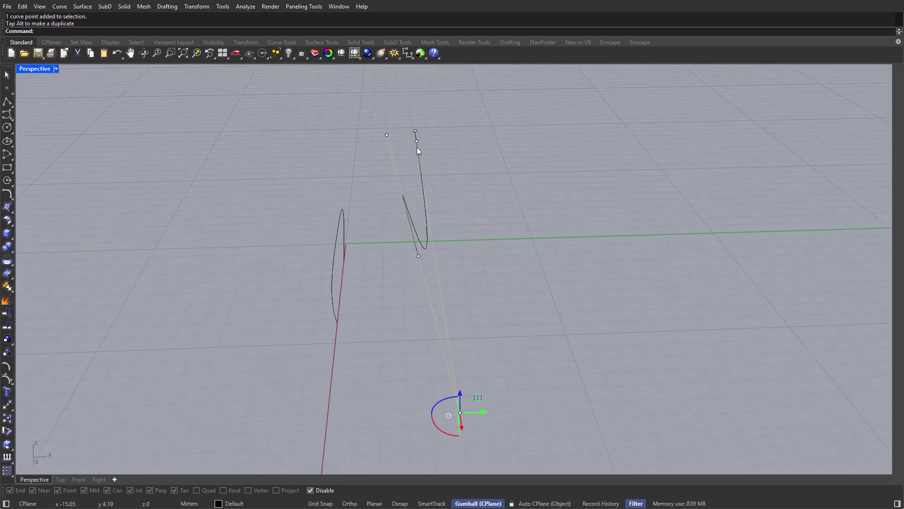
Step: Move the two control points at the S-shaped curve's upper end along positive Y
left_click(417, 141)
left_click_drag(436, 140, 473, 130)
left_click(415, 130)
left_click(420, 260)
left_click_drag(437, 242, 457, 244)
key("ctrl+z")
Step: Move the S-shaped curve's lower end point along positive Y and clear the selection
left_click(419, 261)
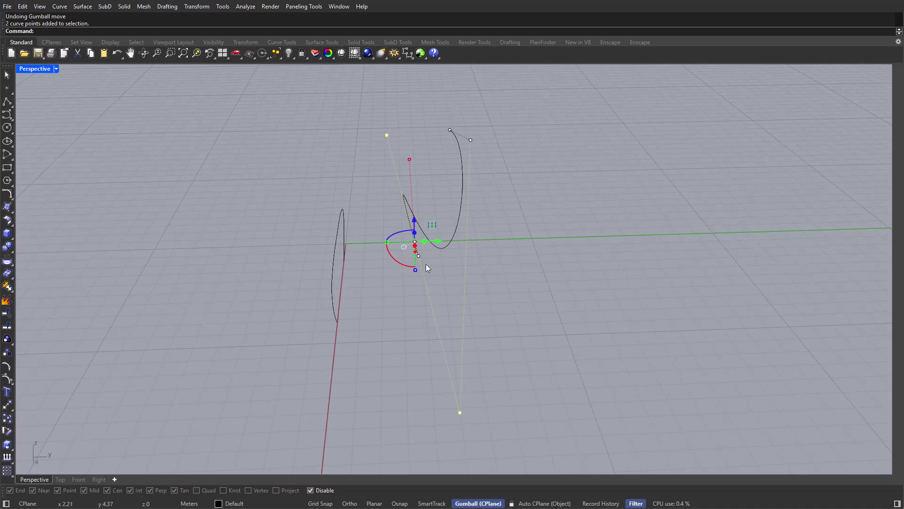
mouse_move(426, 264)
right_mouse_down()
mouse_move(395, 282)
mouse_move(439, 274)
right_mouse_up()
left_click(409, 278)
left_click_drag(439, 274, 439, 273)
right_click_drag(448, 279, 340, 318)
key("Escape")
key("Escape")
Step: Select the arch curve and move the control point next to its far end along positive Y
left_click(376, 312)
left_click(352, 299)
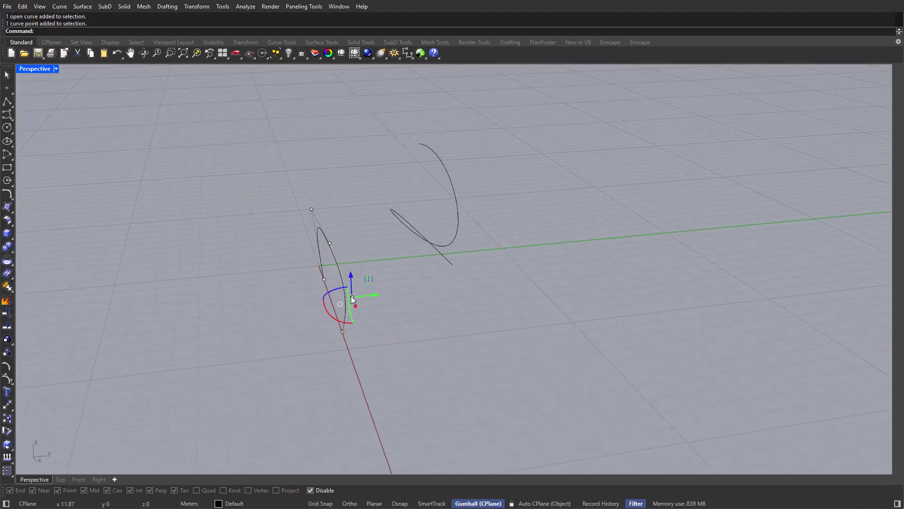
left_click_drag(372, 296, 411, 291)
left_click(329, 243)
key("Escape")
key("Escape")
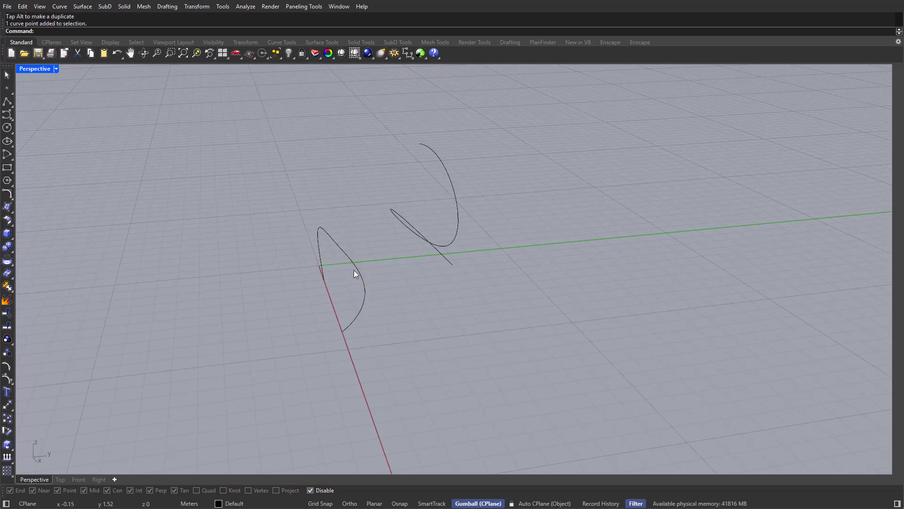
Step: Move the arch curve's far end point along positive Y and pull the adjacent control point back along negative Y
left_click(358, 314)
right_click_drag(358, 313, 336, 329)
left_click(339, 325)
left_click_drag(356, 324, 401, 324)
left_click(374, 284)
left_click_drag(384, 284, 369, 284)
right_click_drag(355, 273, 321, 202)
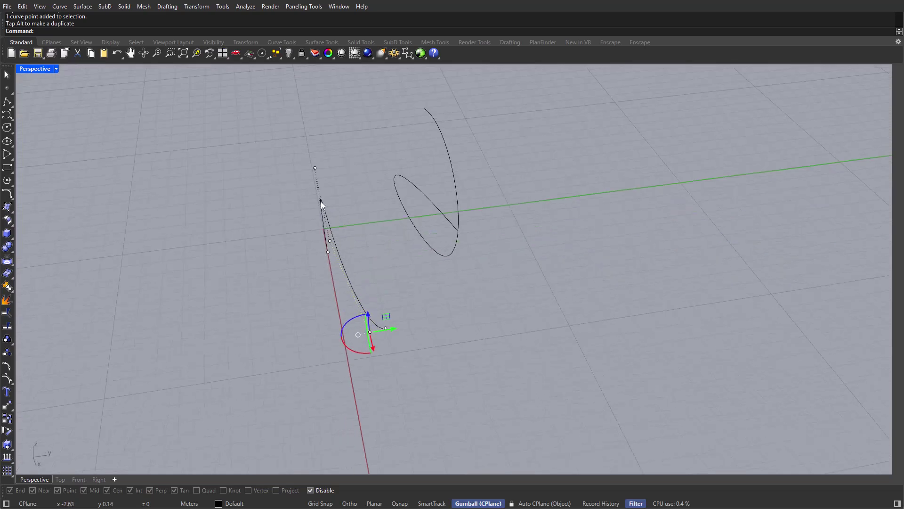
Step: Shift the arch curve's middle control point and the upper one beside it along positive Y
left_click(330, 240)
left_click_drag(346, 238, 364, 236)
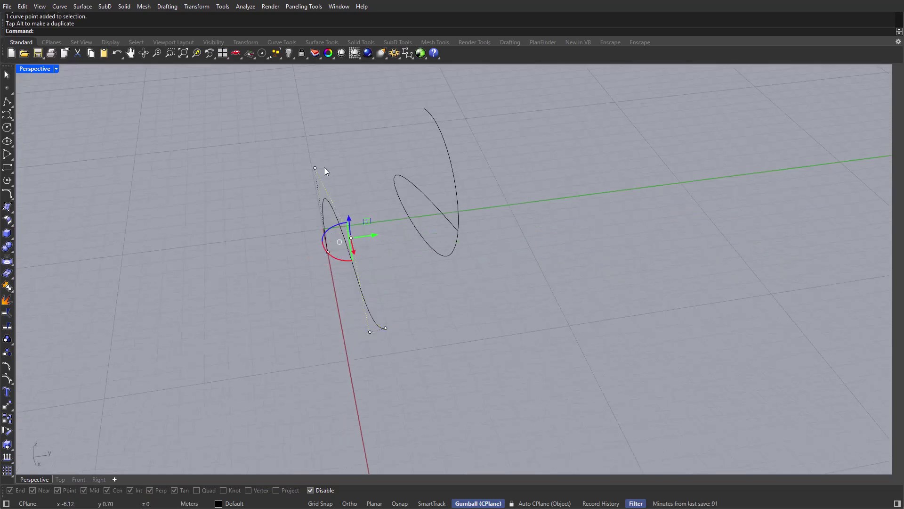
left_click(315, 167)
left_click_drag(326, 167, 342, 185)
left_click(351, 238)
left_click_drag(367, 236, 376, 235)
Step: Nudge the control point beside the arch's far end along positive Y and bring the end point back toward the X axis
left_click(371, 331)
left_click_drag(385, 329, 397, 328)
right_click_drag(398, 327, 391, 325)
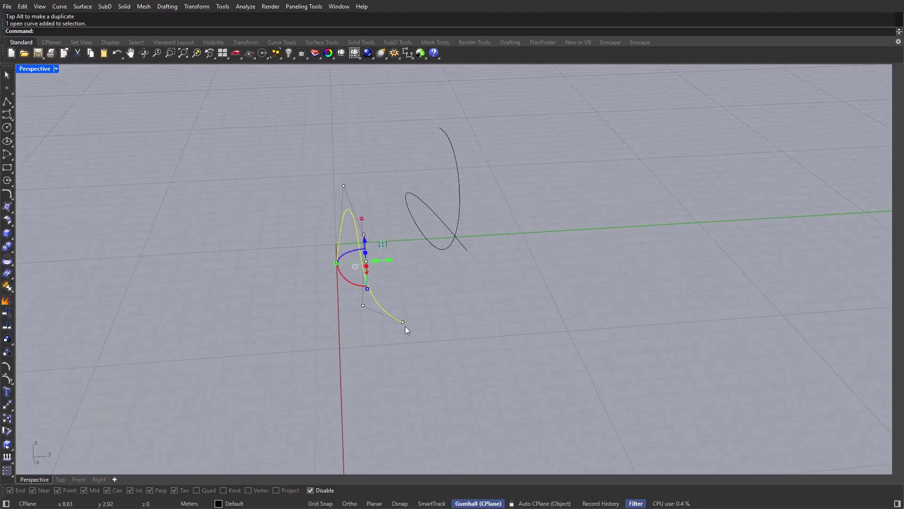
left_click(403, 324)
left_click_drag(426, 323, 369, 328)
right_click_drag(369, 328, 475, 333)
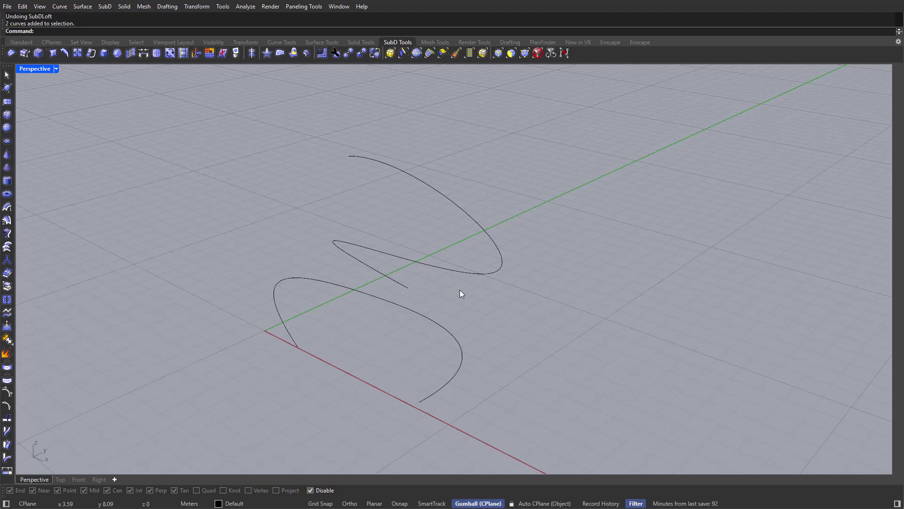
Step: Try a SubD loft between the arch and S-shaped curves with 1 division between shapes, and undo it
left_click_drag(456, 285, 403, 347)
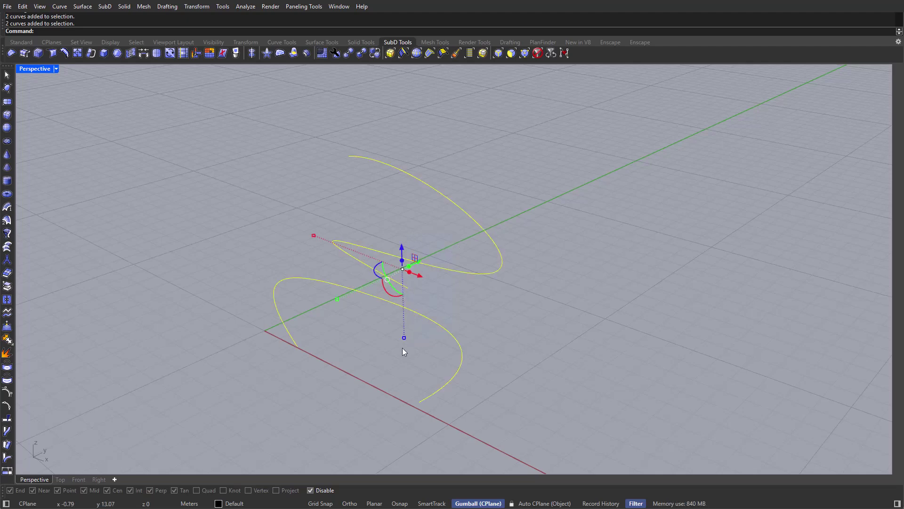
right_click_drag(403, 348, 442, 344)
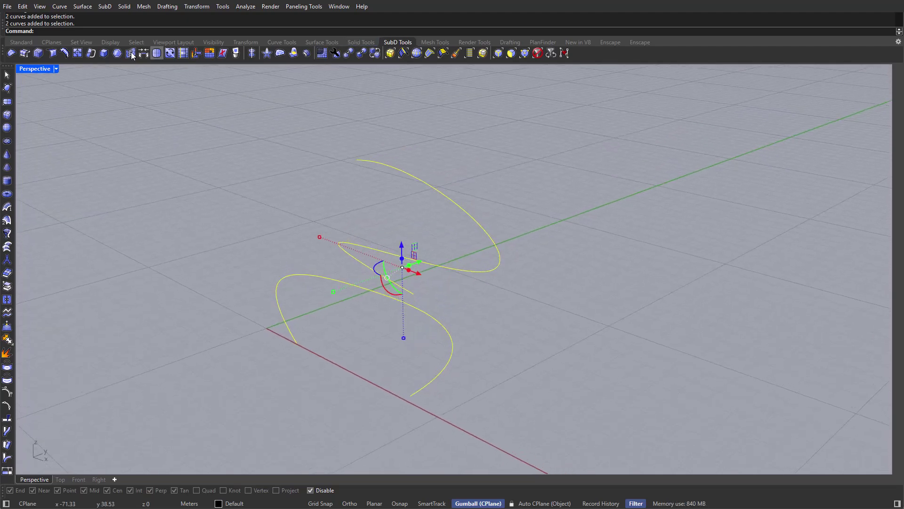
right_click_drag(439, 254, 440, 295)
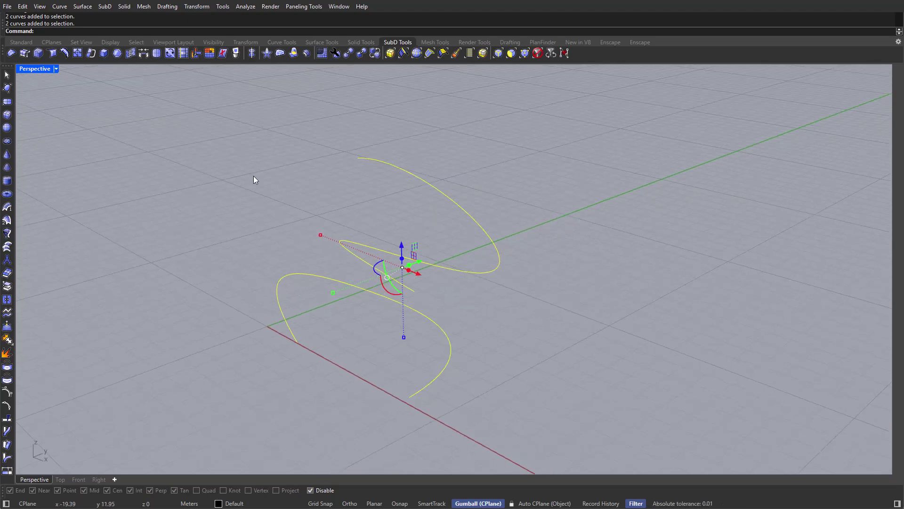
key("Up")
key("Return")
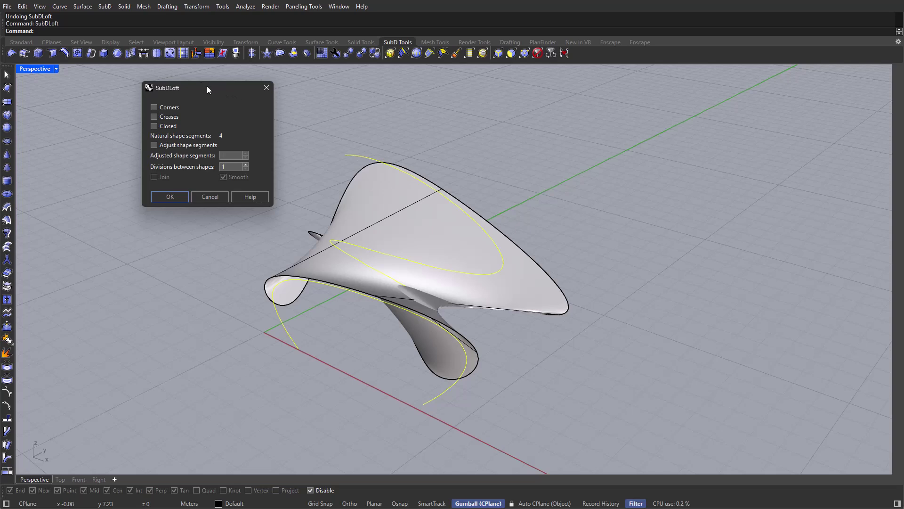
left_click_drag(207, 88, 198, 86)
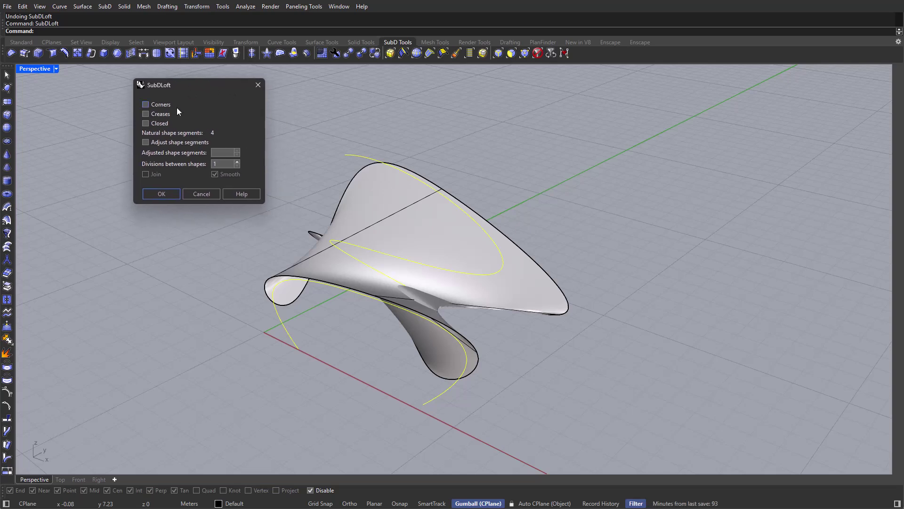
left_click(161, 194)
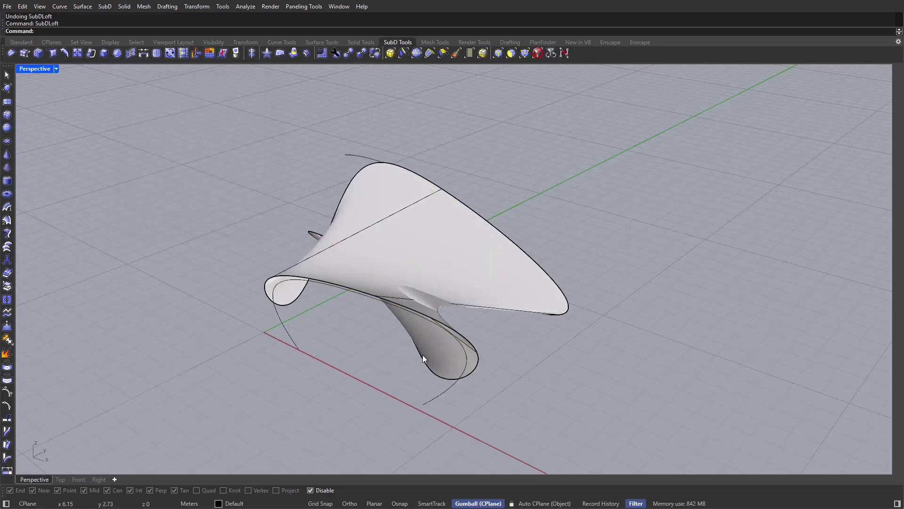
right_click_drag(423, 354, 394, 267)
key("ctrl+z")
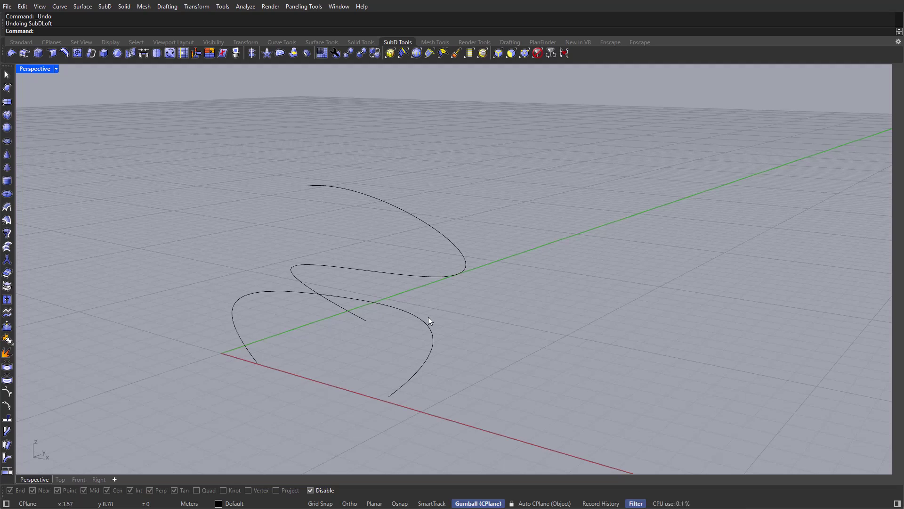
Step: Generate 3 tween curves between the arch and S-shaped curves with the match method set to None
right_click_drag(423, 315, 426, 278)
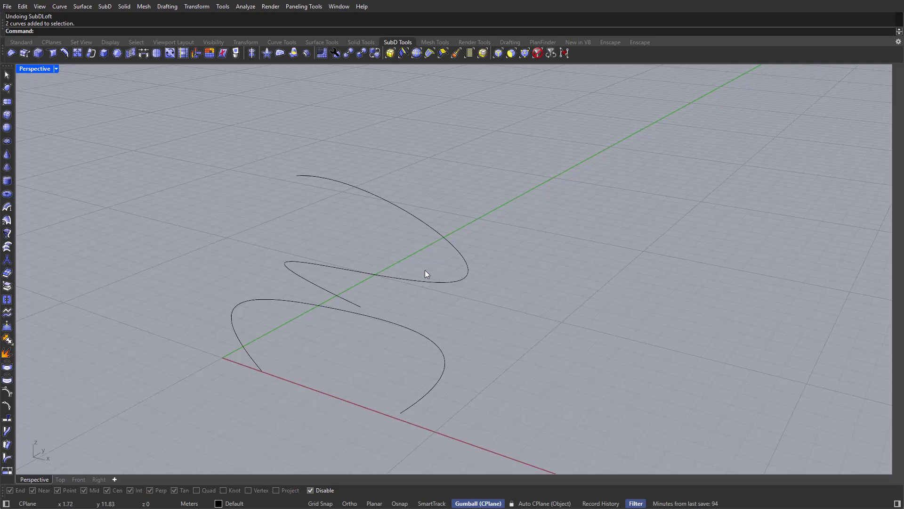
left_click_drag(429, 262, 389, 374)
right_click_drag(451, 374, 442, 367)
type("TweenCurves")
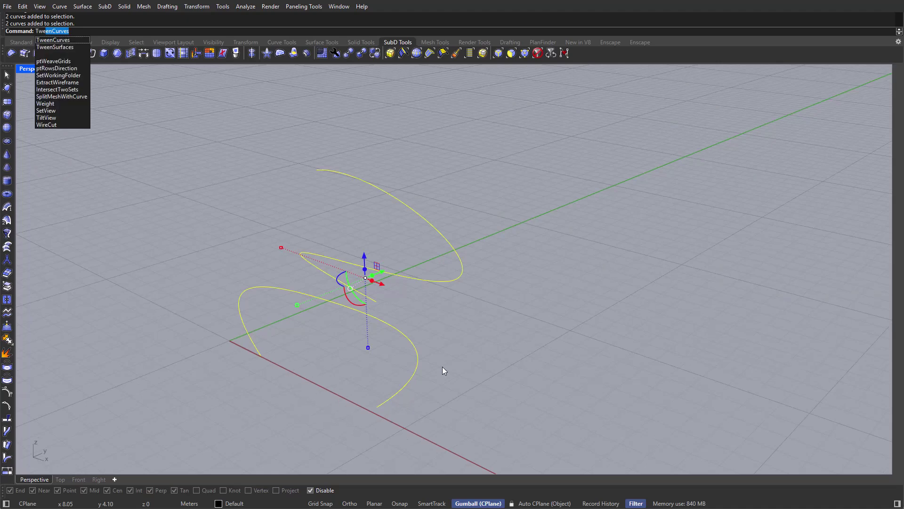
key("Return")
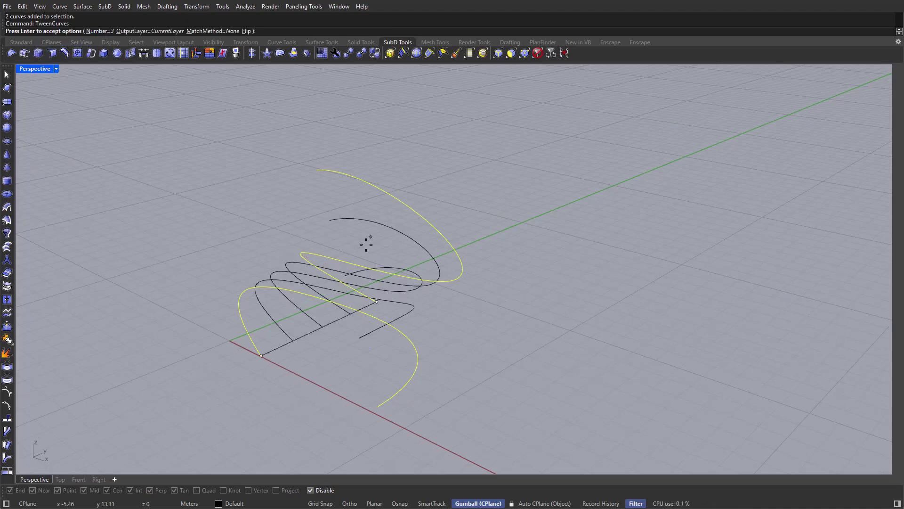
right_click_drag(368, 242, 378, 247)
key("Return")
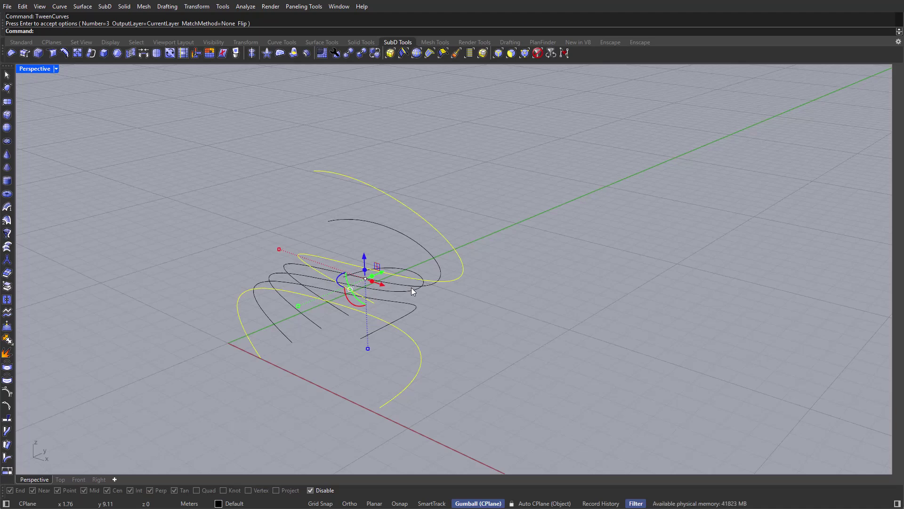
right_click_drag(411, 287, 425, 299)
key("Escape")
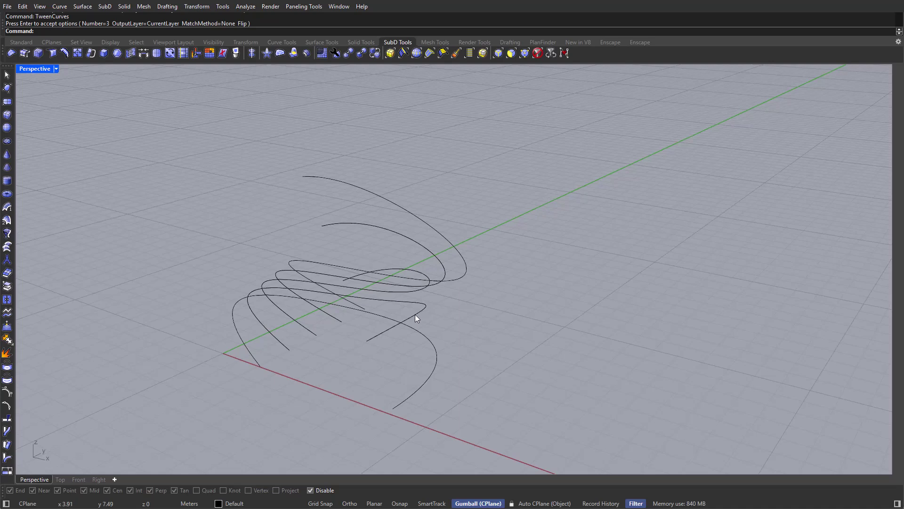
Step: Try a SubD loft through all the curves at once, with 1 division between shapes
left_click(414, 315)
left_click(445, 336)
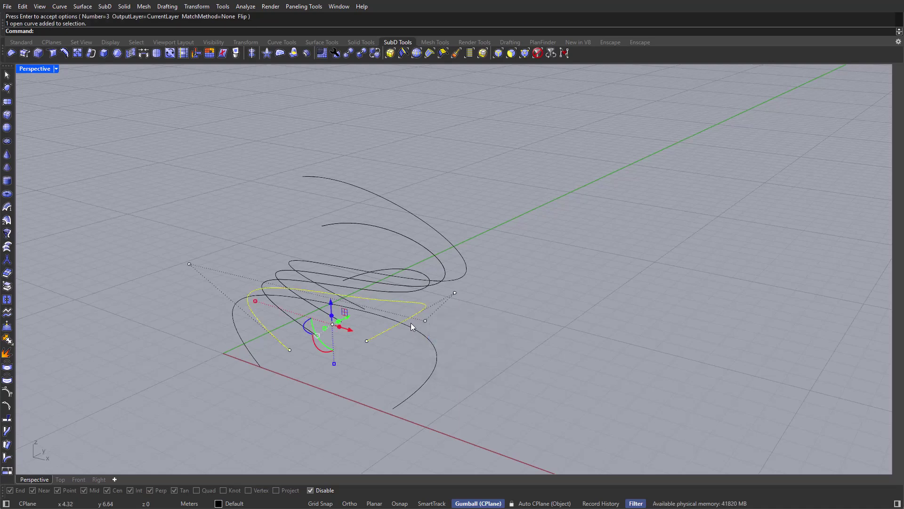
right_click_drag(364, 333, 353, 335)
key("ctrl+a")
type("SubDLoft")
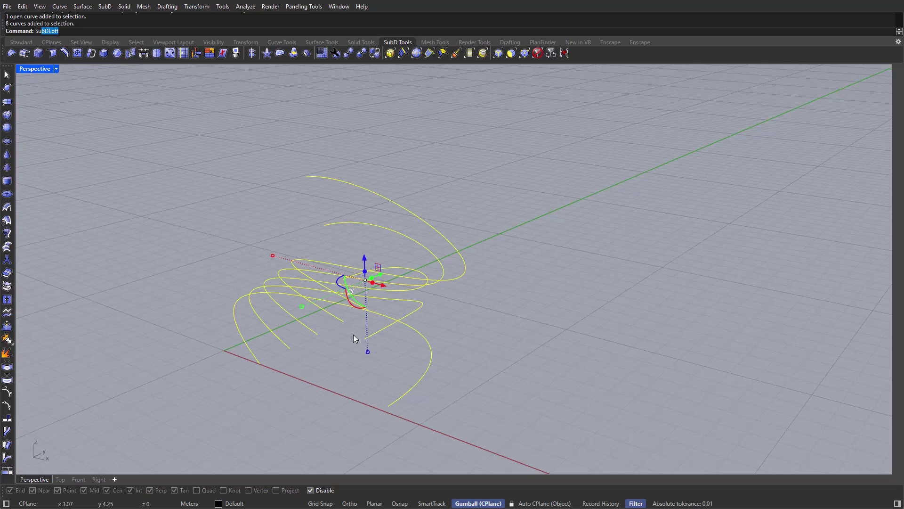
key("Return")
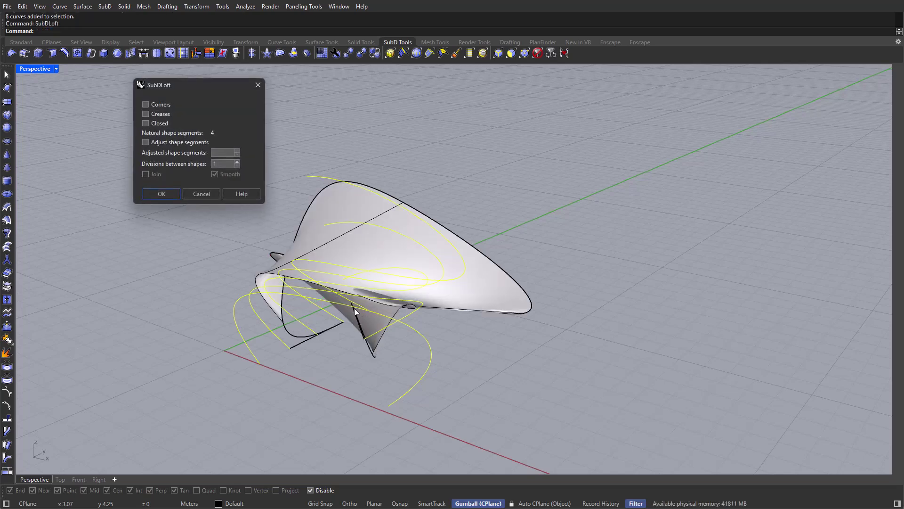
left_click(257, 85)
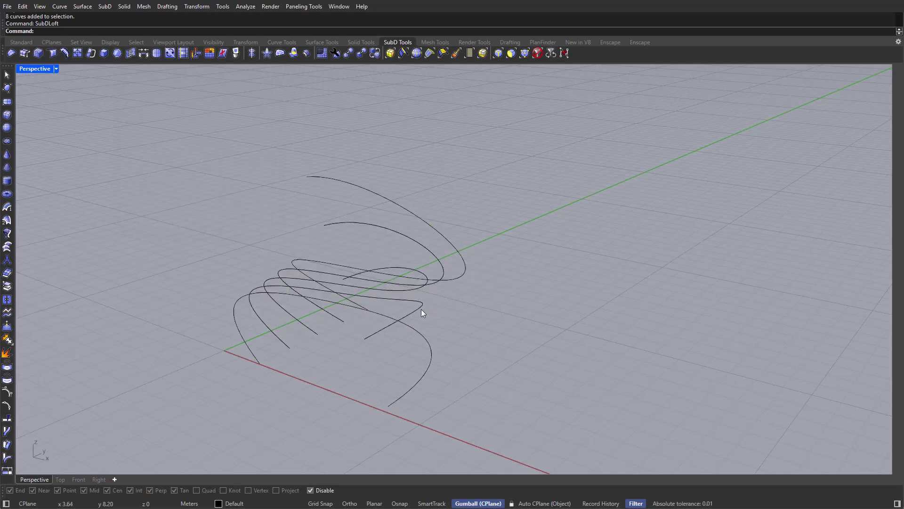
Step: Move the free end point of the tween curve nearest the arch outward along positive X
left_click(421, 310)
right_click_drag(426, 310, 462, 316)
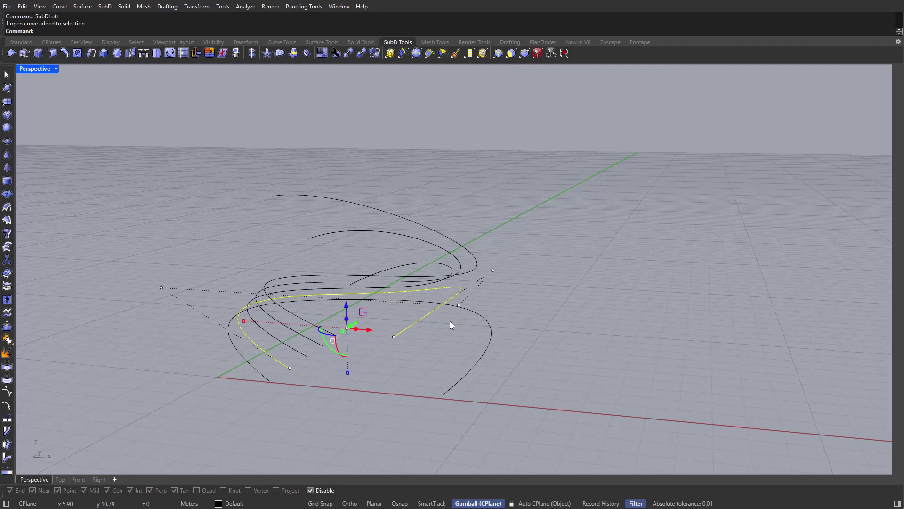
left_click(426, 302)
right_click_drag(415, 313, 397, 343)
left_click(372, 341)
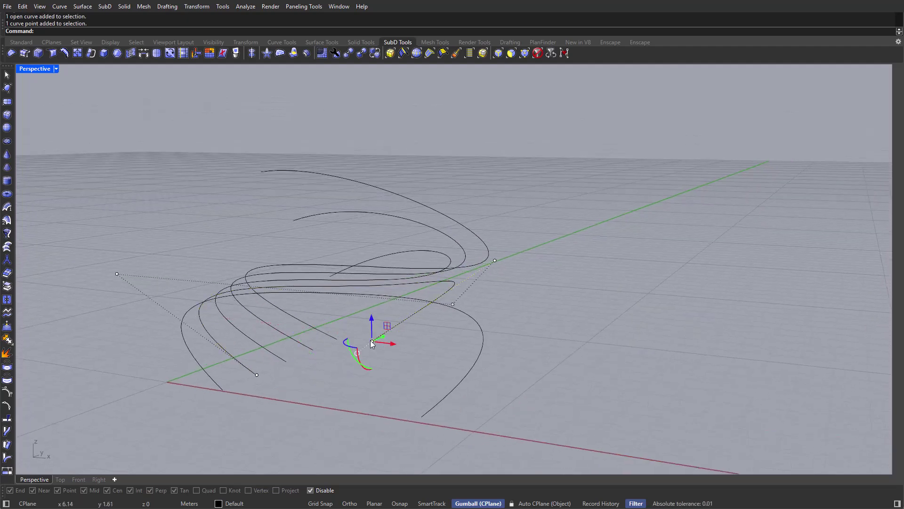
left_click_drag(388, 346, 521, 338)
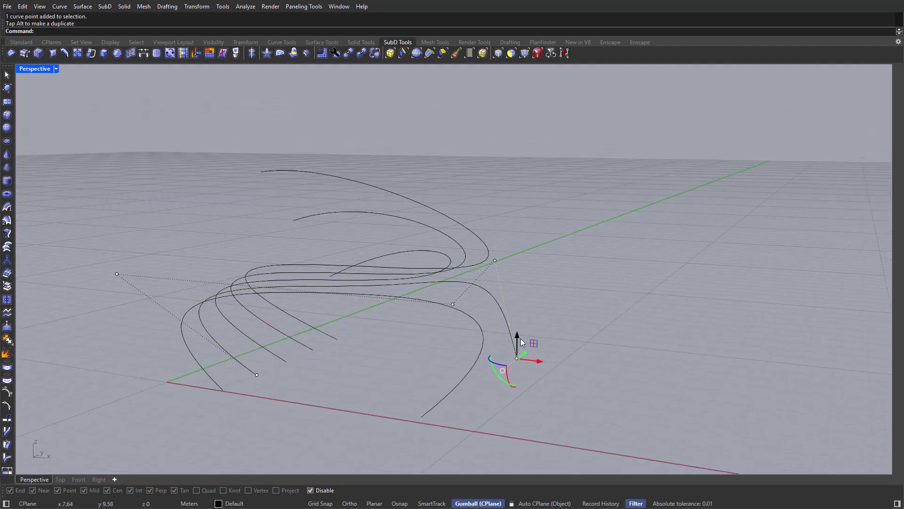
left_click(452, 304)
key("ctrl+z")
Step: Lower the control point next to the free end of the tween curve nearest the arch, and shift its end point slightly inward along X
right_click_drag(477, 309, 519, 272)
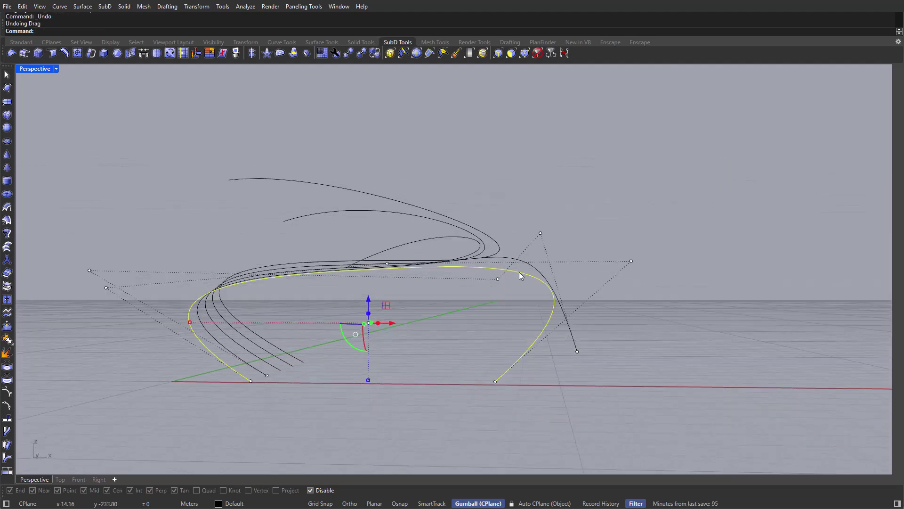
left_click(541, 232)
left_click_drag(540, 233, 540, 247)
left_click(578, 352)
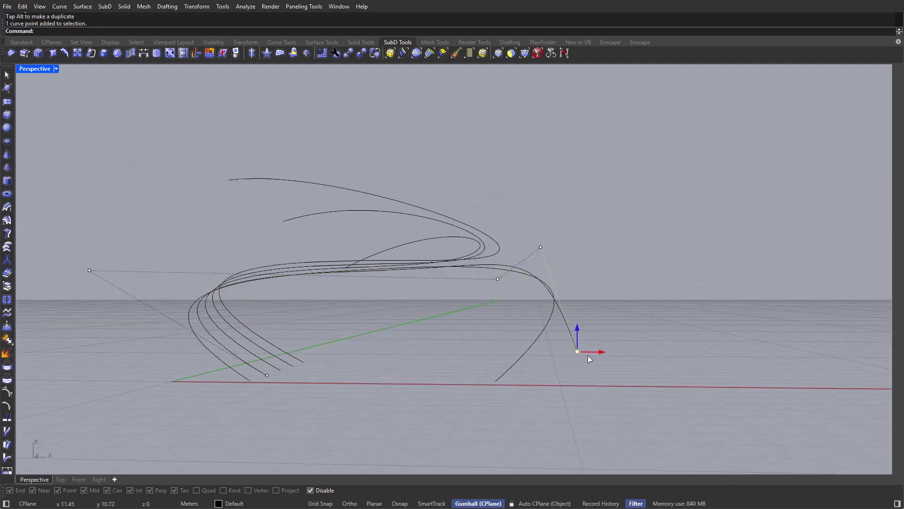
right_click_drag(584, 330, 380, 319)
Step: Try moving another control point of the tween curve nearest the arch, and undo the move
left_click(439, 306)
right_click_drag(440, 309, 485, 271)
left_click_drag(479, 274, 759, 276)
left_click(522, 265)
right_click_drag(571, 383, 460, 389)
right_click_drag(436, 358, 349, 391)
key("ctrl+z")
Step: Move the free end point of the middle tween curve outward along positive X and lower it
left_click(382, 358)
key("Escape")
left_click(380, 358)
left_click(383, 381)
left_click(356, 389)
right_click_drag(370, 329, 333, 282)
left_click(402, 281)
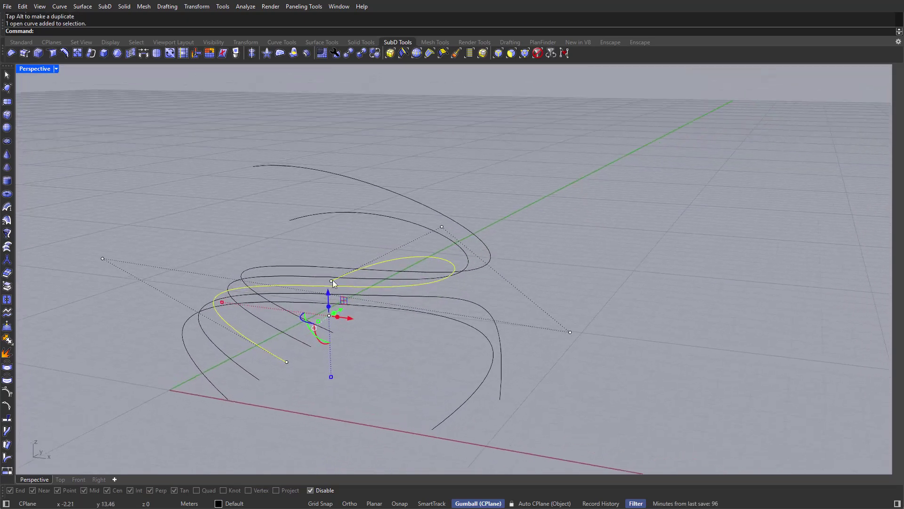
left_click(331, 282)
left_click_drag(345, 285, 542, 337)
right_click_drag(421, 218, 623, 317)
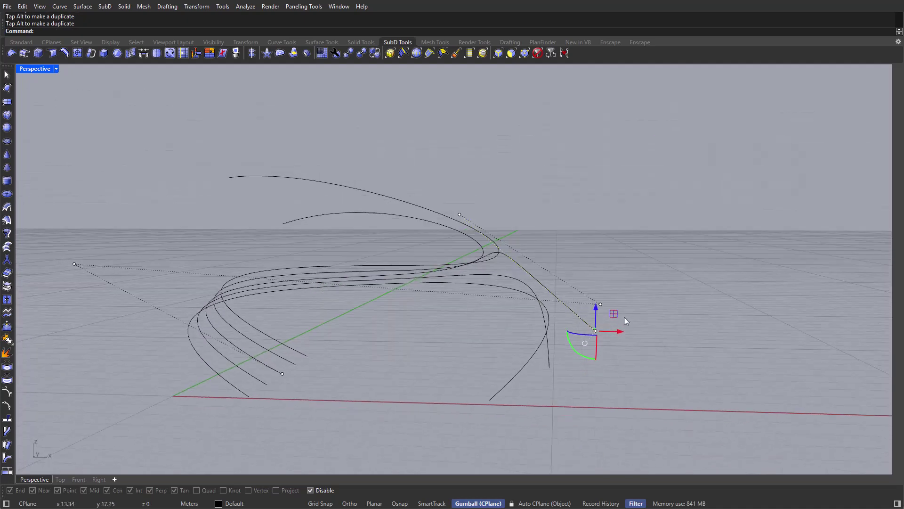
Step: Pull the middle tween curve's third control point inward along negative X, and move the point next to its free end outward and down
left_click(571, 305)
left_click_drag(563, 306, 439, 295)
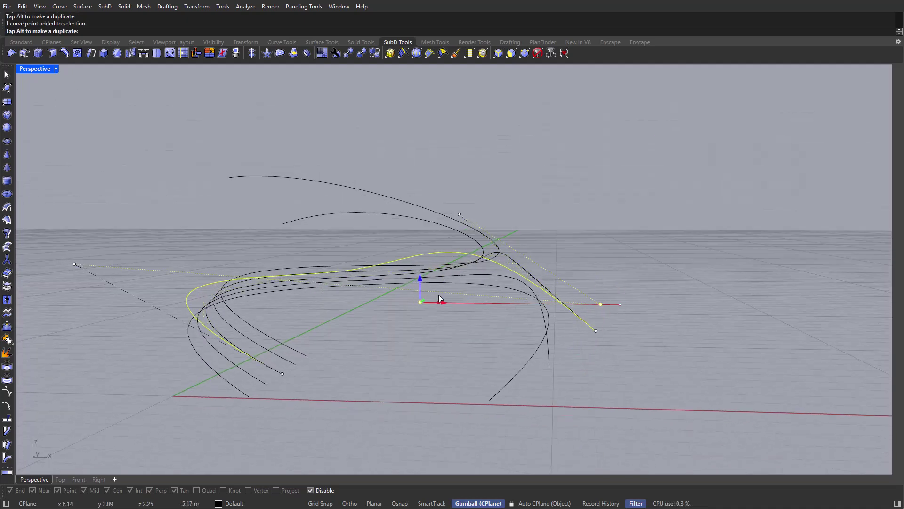
left_click(460, 215)
left_click_drag(475, 214, 543, 236)
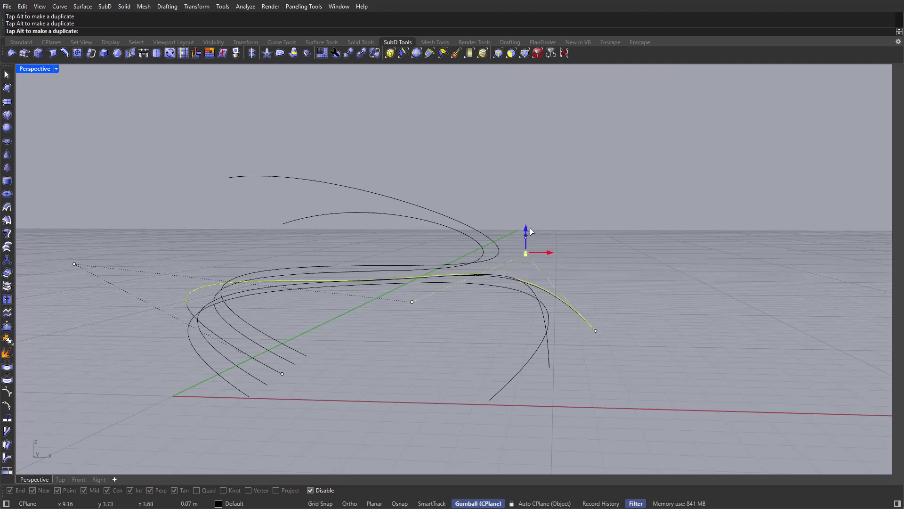
right_click_drag(448, 310, 402, 272)
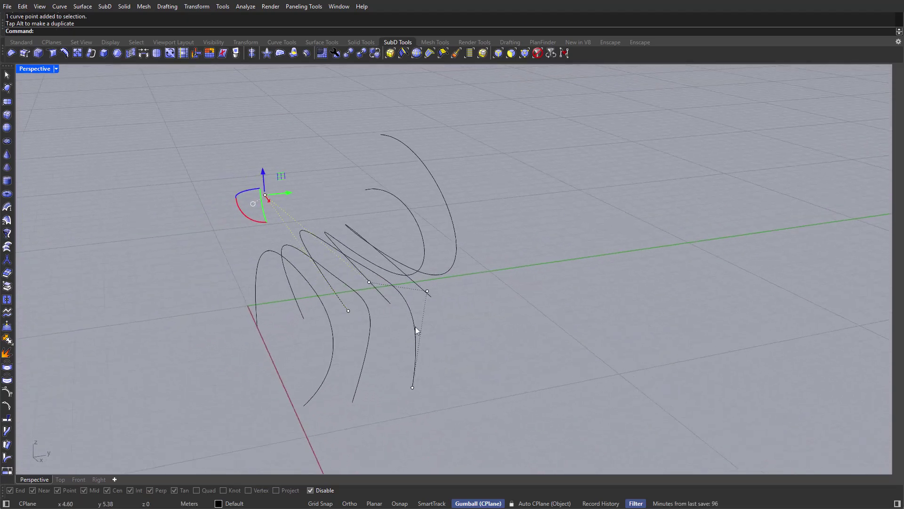
Step: Undo the last control point move on the middle tween curve and select the curve again
left_click(408, 329)
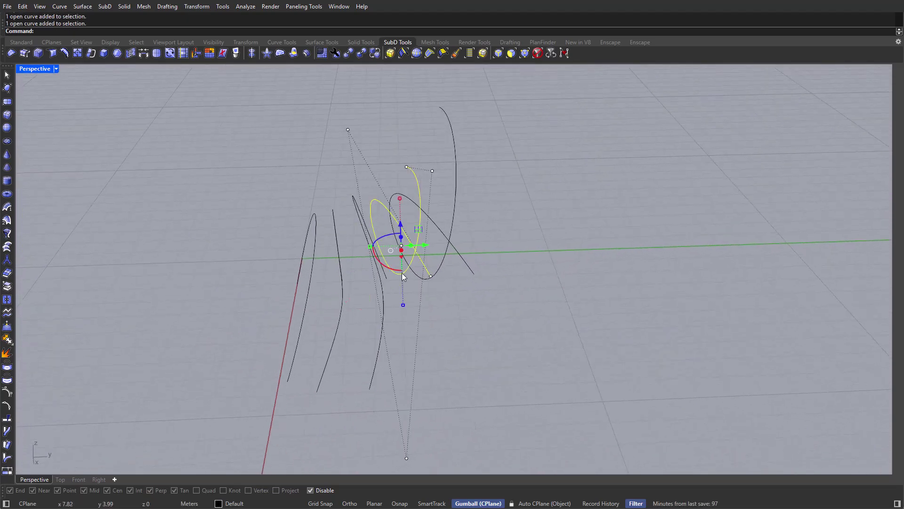
right_click_drag(441, 197, 500, 342)
key("Escape")
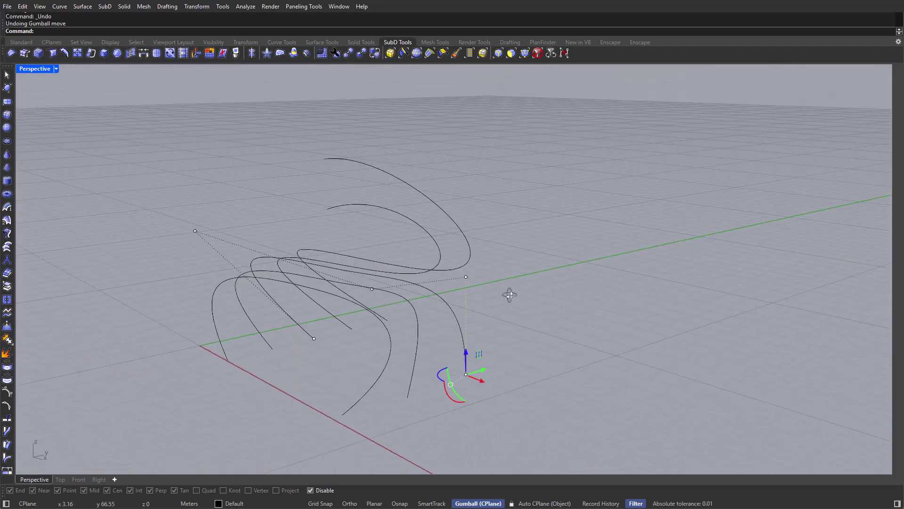
right_click_drag(510, 293, 523, 301)
key("Escape")
left_click(450, 374)
key("Escape")
left_click(451, 372)
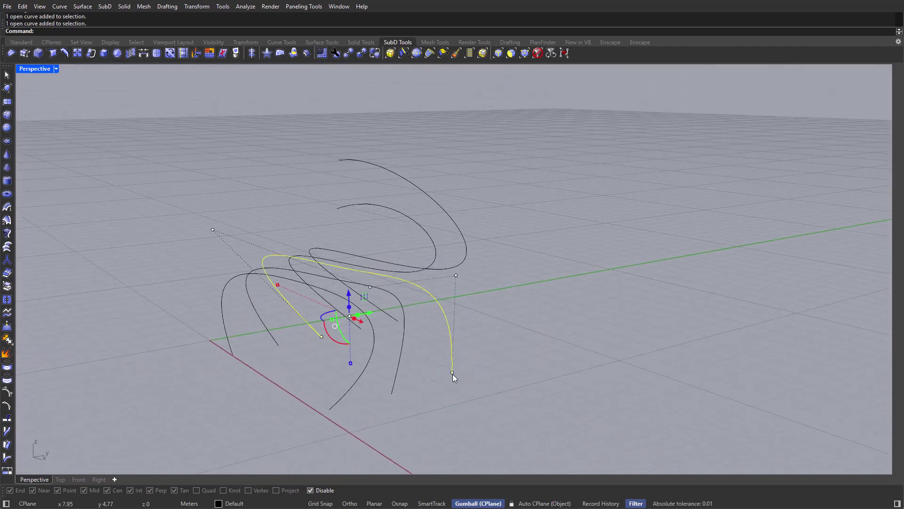
Step: Raise the middle tween curve's free end point, and move the control point next to it slightly inward along negative X
left_click(453, 374)
right_click_drag(454, 373, 497, 362)
left_click_drag(524, 329, 528, 268)
left_click(508, 260)
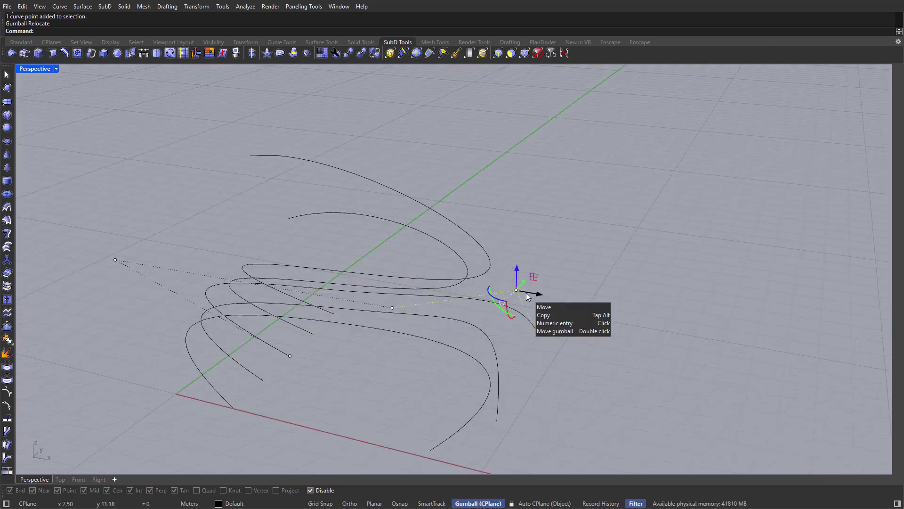
left_click_drag(526, 292, 505, 292)
Step: Shift the control point next to the middle tween curve's free end along negative Y, toward the arch
right_click_drag(505, 292, 426, 287)
left_click_drag(425, 280, 400, 283)
right_click_drag(400, 283, 426, 269)
key("ctrl+z")
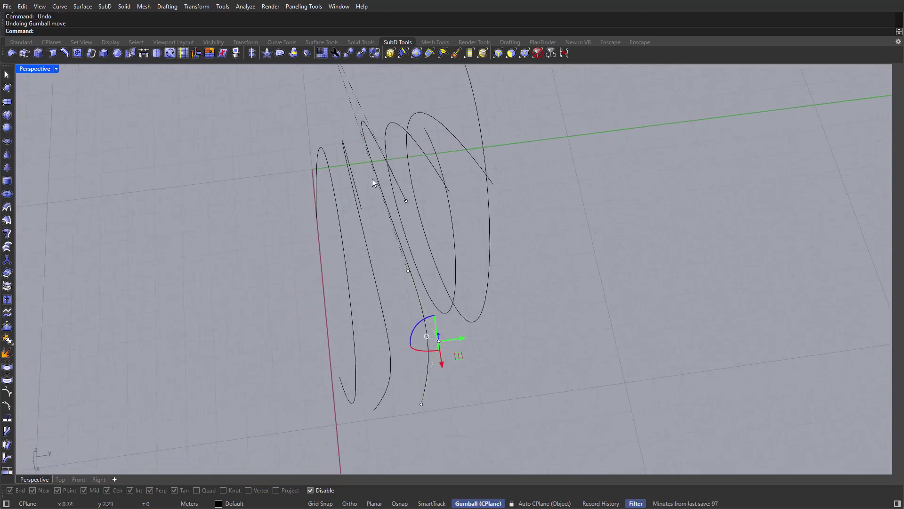
right_click_drag(426, 349, 406, 346)
left_click_drag(454, 337, 425, 338)
Step: Move the middle tween curve's free end point about 0.6 m along positive Y, and nudge its third control point the same way
left_click(410, 399)
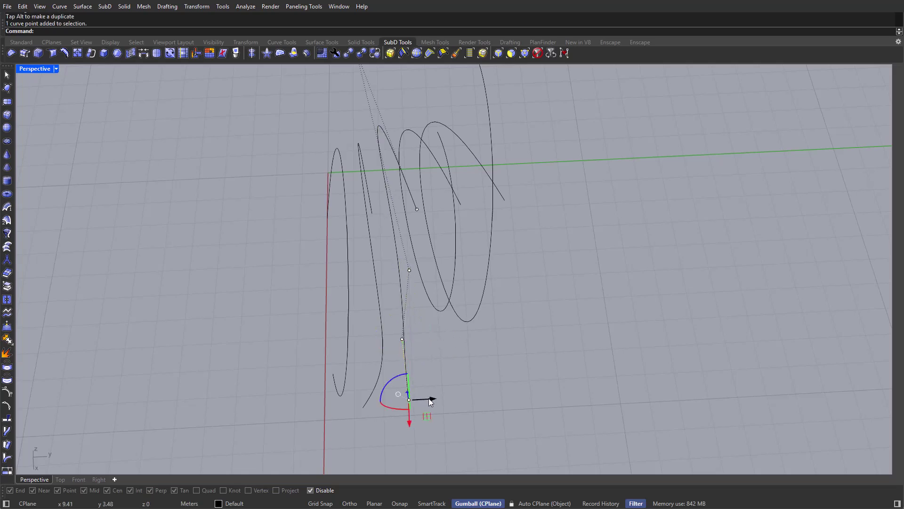
left_click_drag(429, 397, 454, 398)
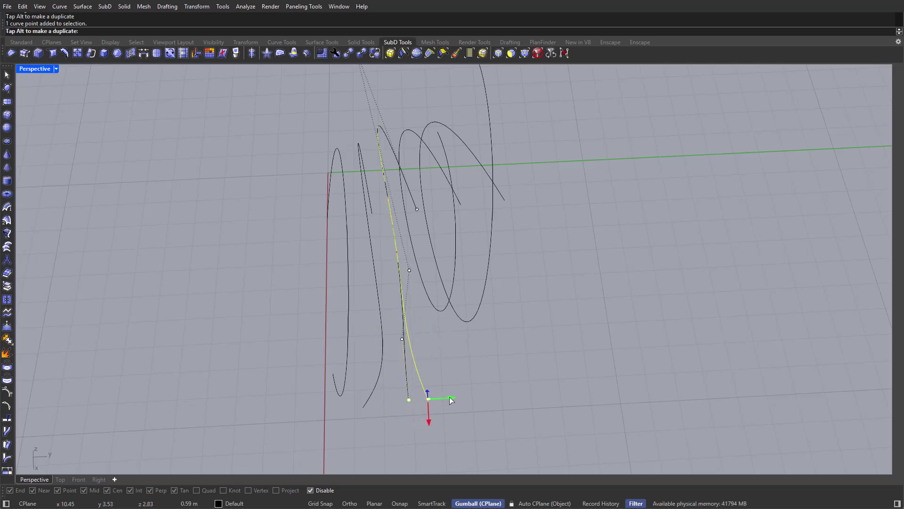
left_click(409, 270)
left_click_drag(423, 272, 427, 272)
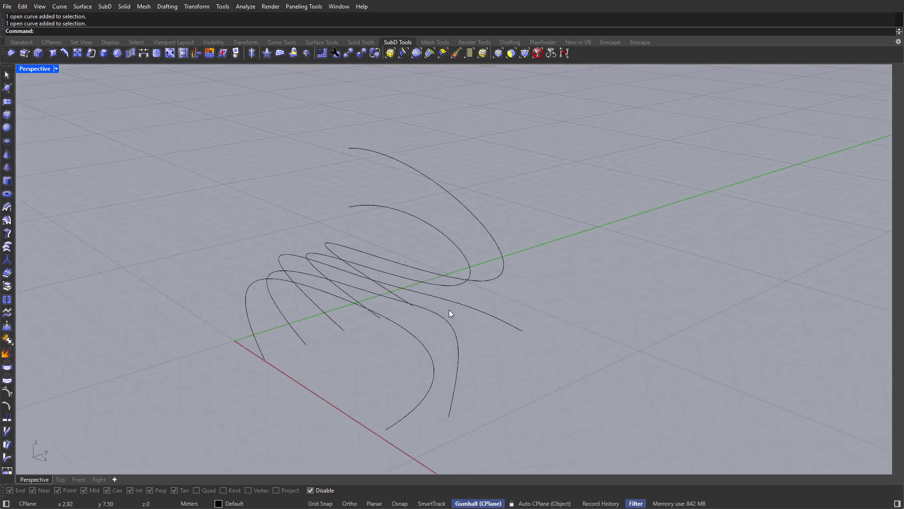
right_click_drag(451, 313, 443, 354, "shift")
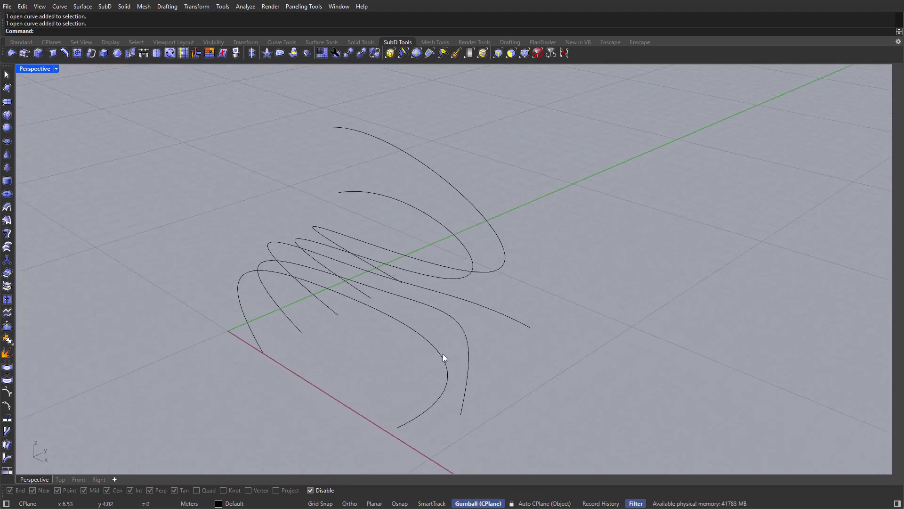
left_click(443, 353)
left_click(458, 322)
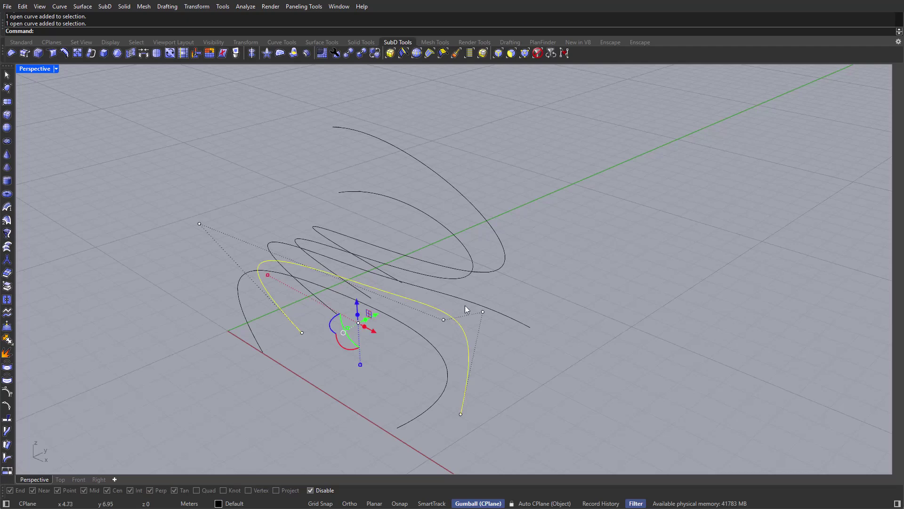
left_click(465, 300)
mouse_move(466, 281)
right_mouse_down()
mouse_move(476, 268)
mouse_move(493, 271)
mouse_move(485, 307)
mouse_move(558, 279)
mouse_move(451, 275)
right_mouse_up()
key("Escape")
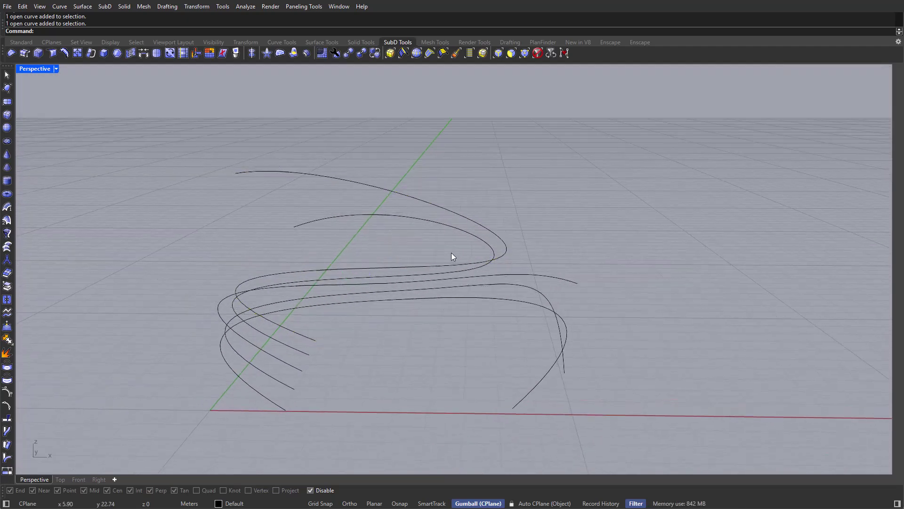
Step: Preview a SubD loft through all five adjusted curves with 1 division between shapes
left_click_drag(452, 253, 435, 320)
right_click_drag(434, 320, 414, 338)
type("SubDLoft")
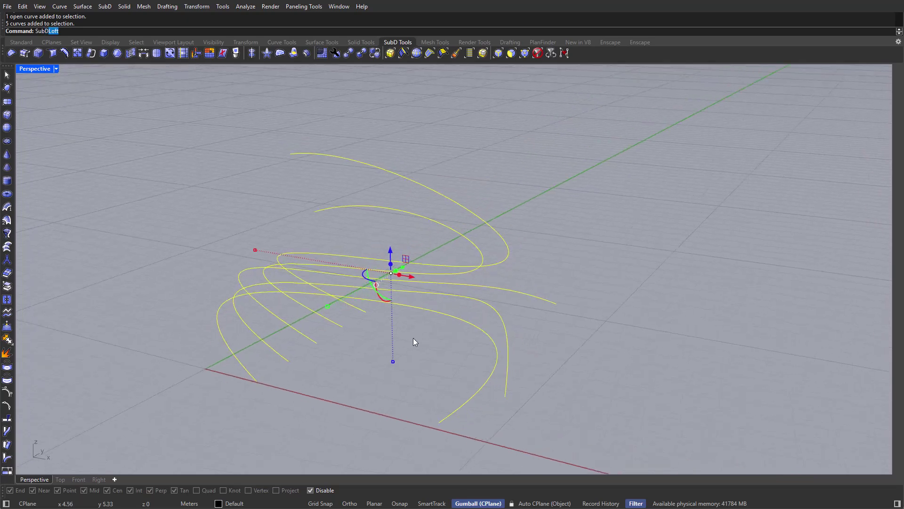
key("Return")
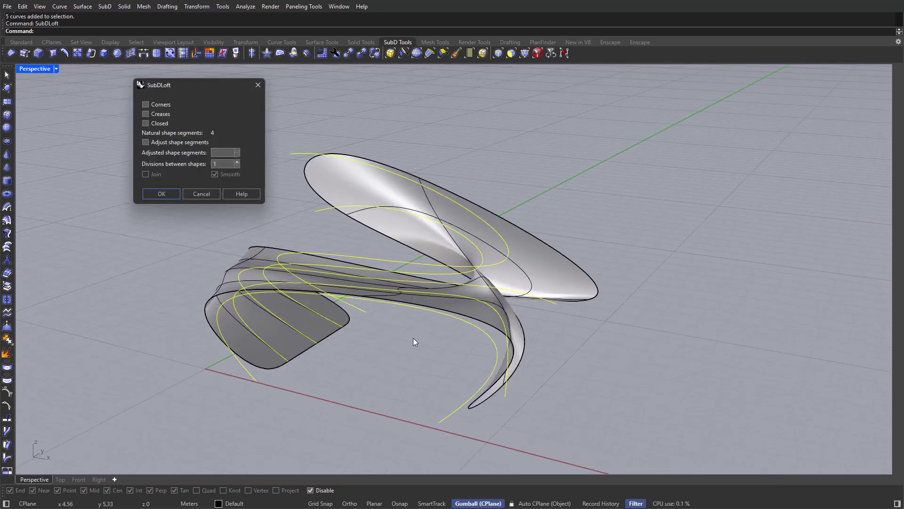
right_click_drag(413, 339, 493, 301)
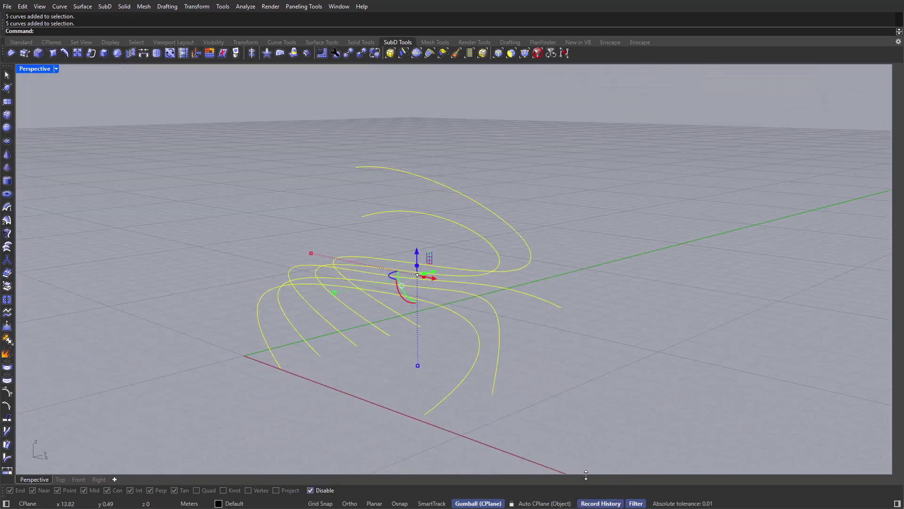
Step: Restart the SubD loft on the five curves with history recording on, and enable Corners and Creases
right_click_drag(537, 358, 529, 360)
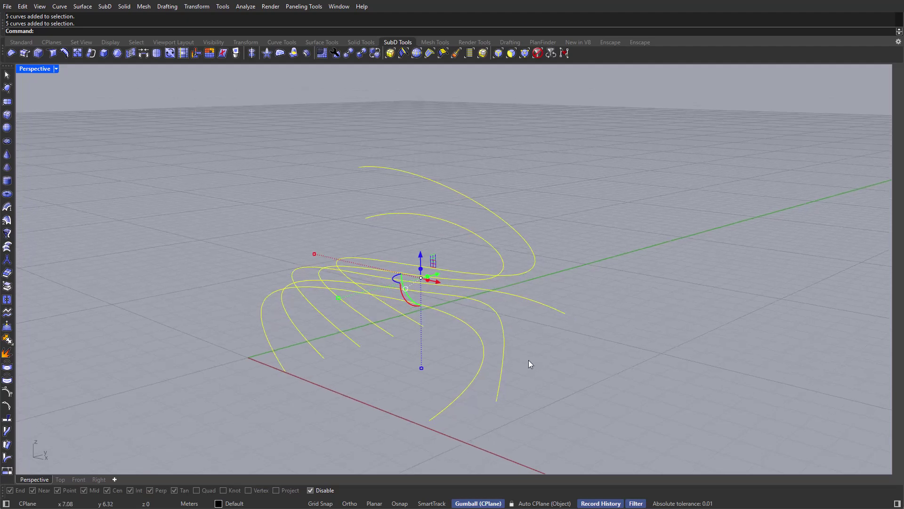
key("Return")
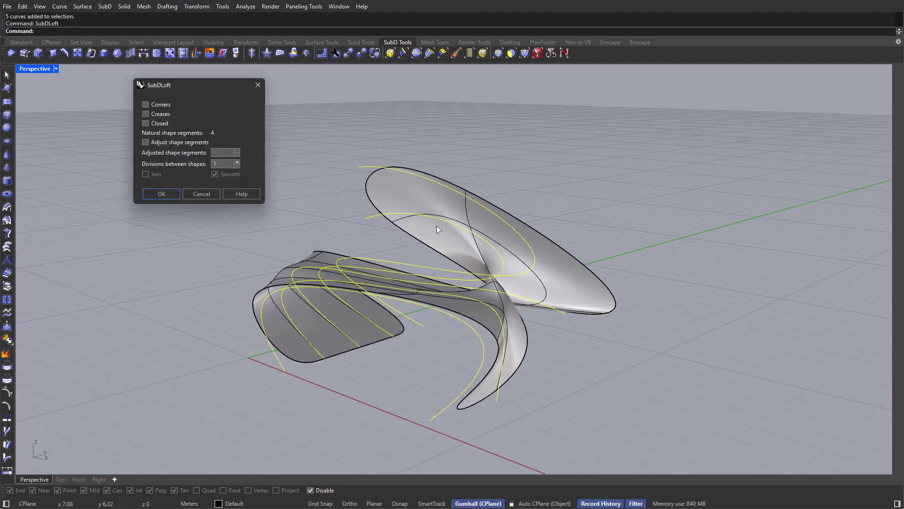
left_click(167, 104)
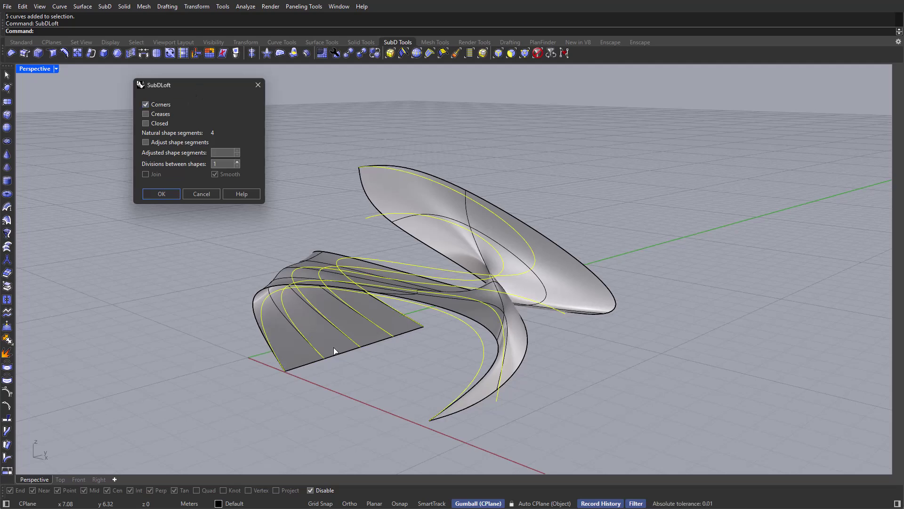
left_click(146, 113)
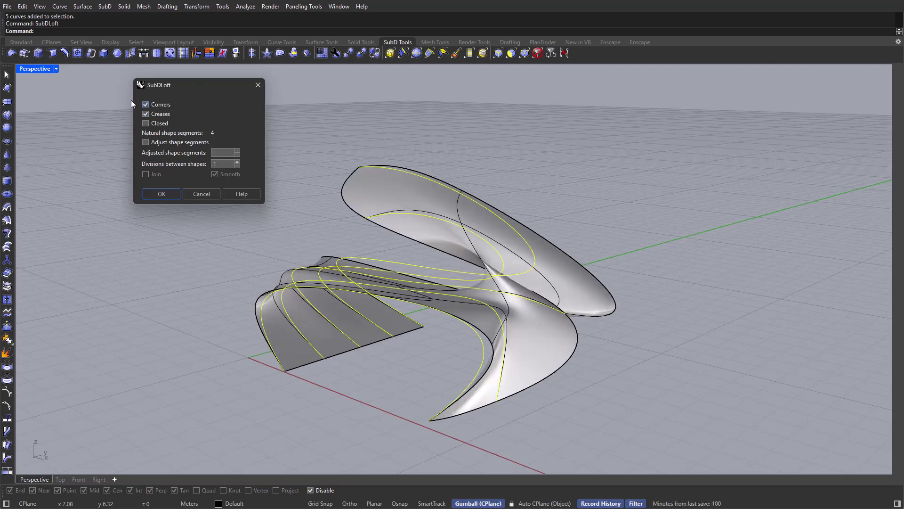
right_click_drag(516, 371, 518, 397)
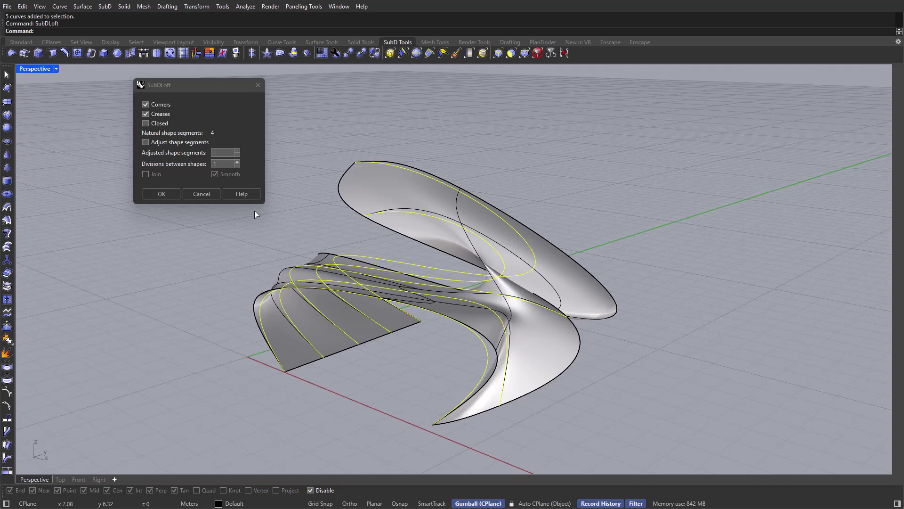
Step: Try the Closed option, leave both Closed and Creases off, and enable Adjust shape segments
left_click(146, 123)
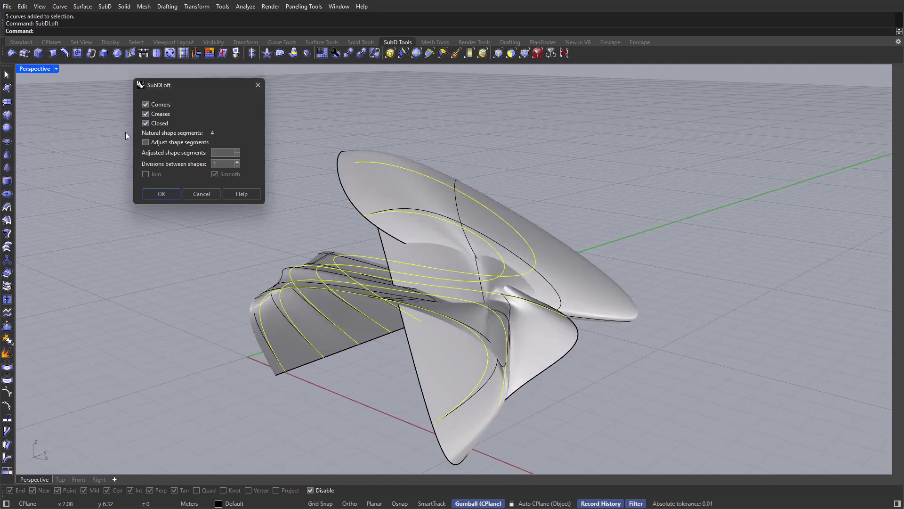
left_click(158, 125)
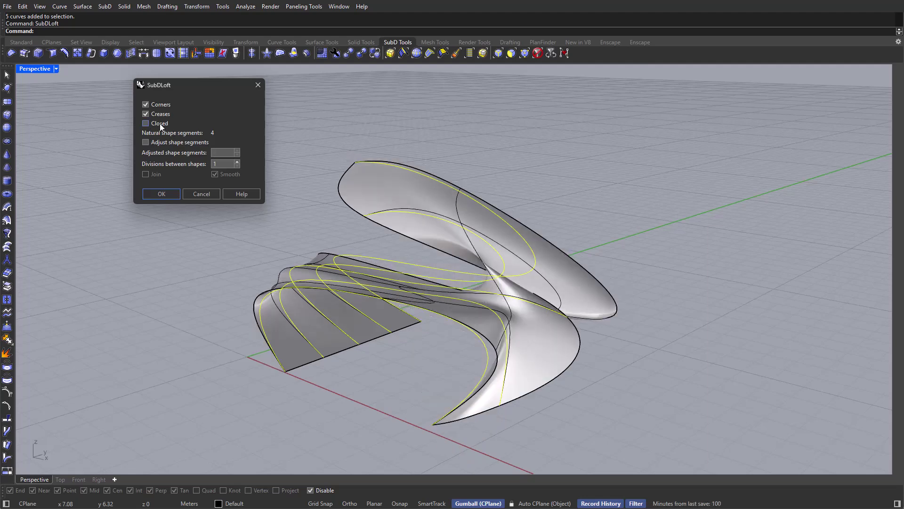
left_click(154, 114)
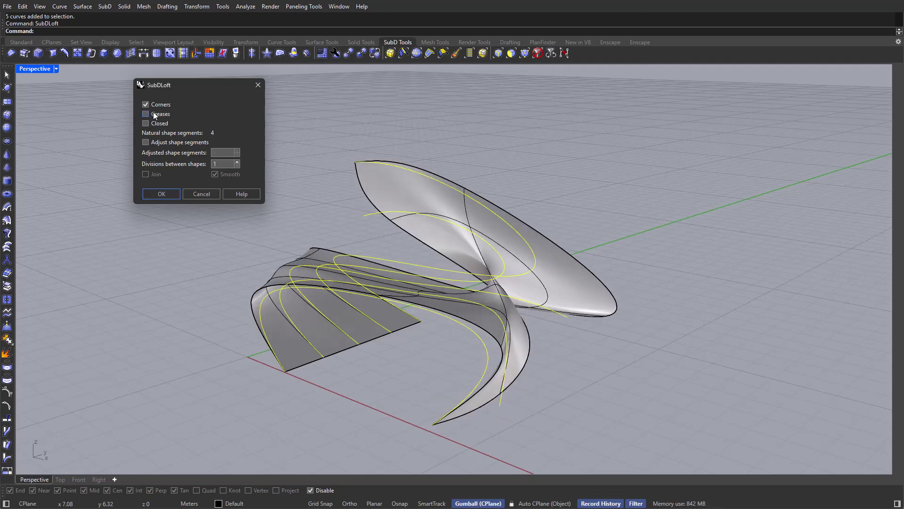
left_click(161, 143)
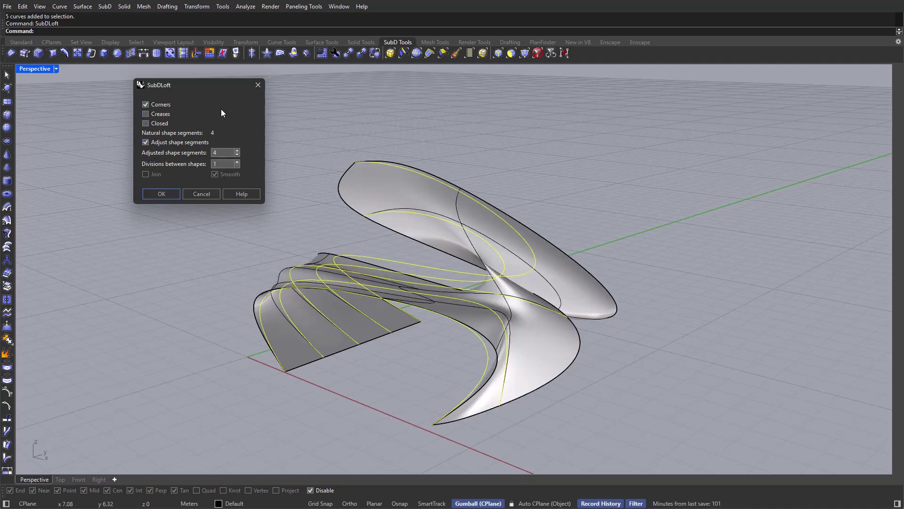
Step: Try 4 divisions between shapes and 5 adjusted shape segments, and settle on 2 divisions and 4 segments
left_click(237, 162)
left_click(239, 161)
left_click(239, 162)
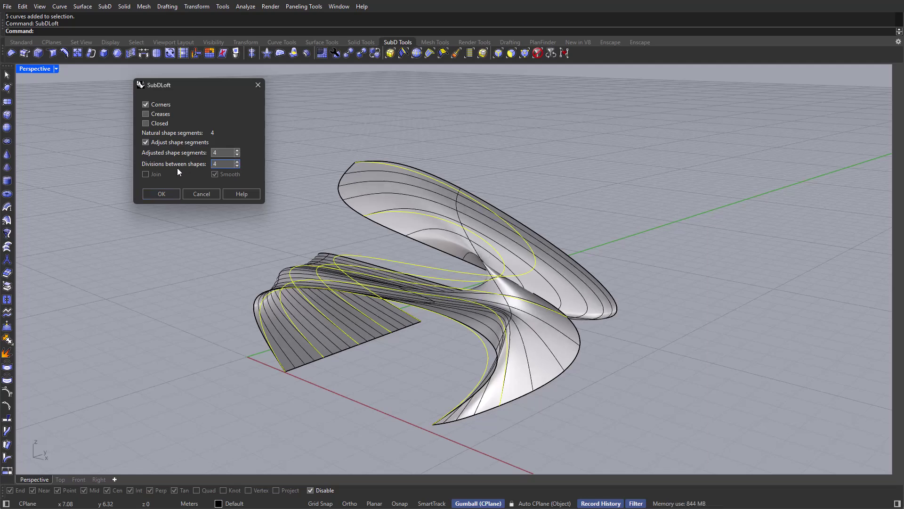
left_click(238, 151)
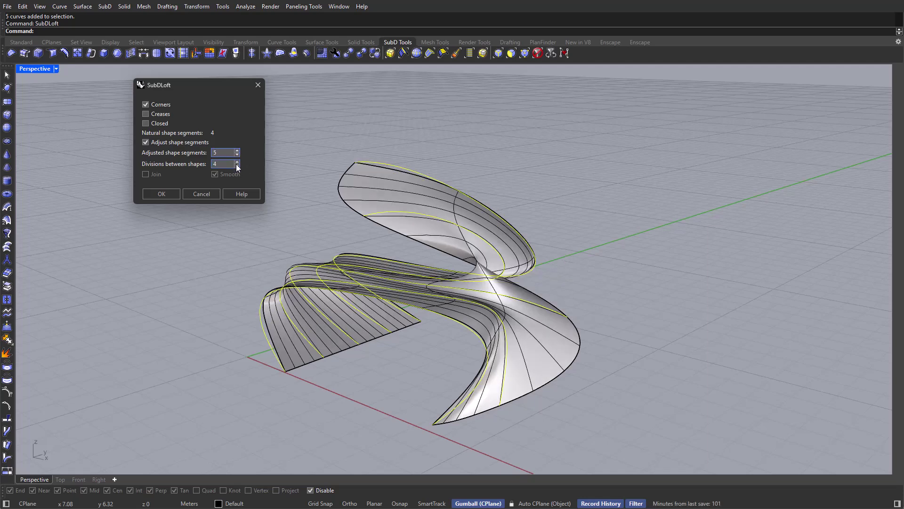
left_click(237, 165)
left_click(237, 166)
left_click(238, 154)
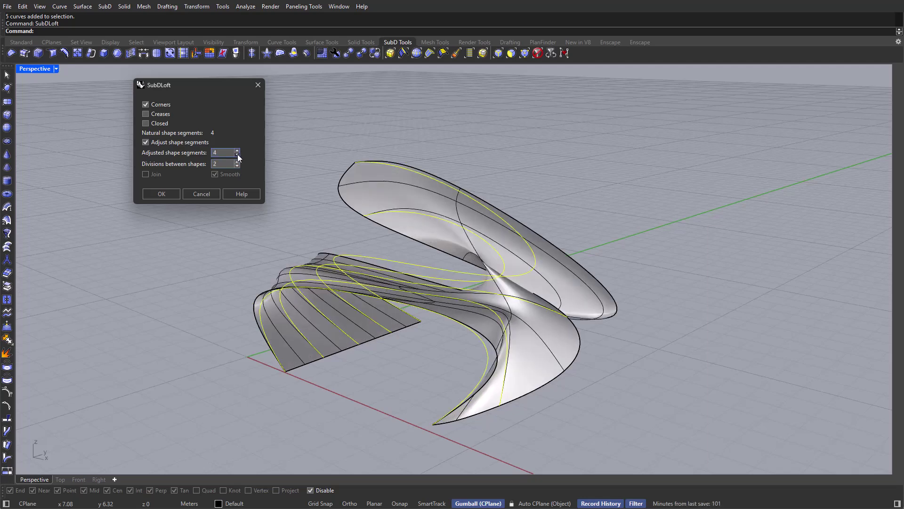
left_click(220, 156)
Step: Compare the loft preview with Corners off and on, leaving Corners enabled
left_click(147, 103)
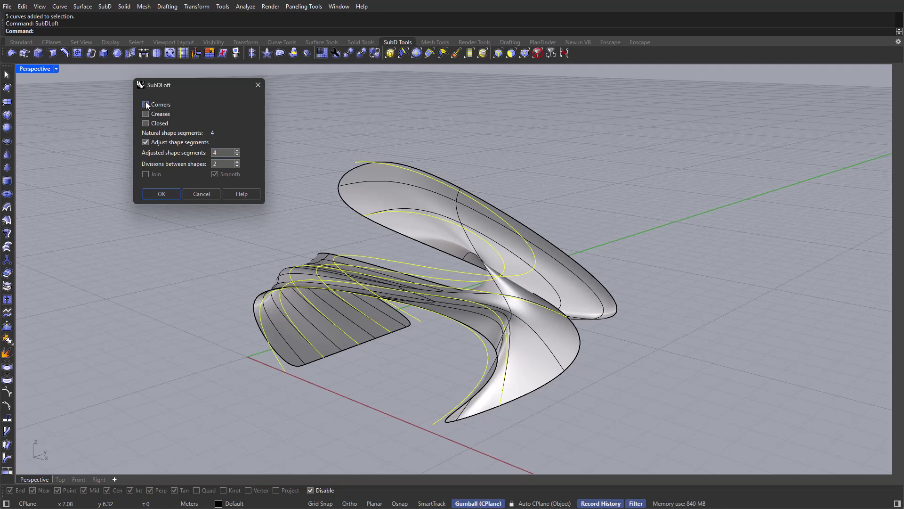
left_click(144, 103)
left_click(143, 103)
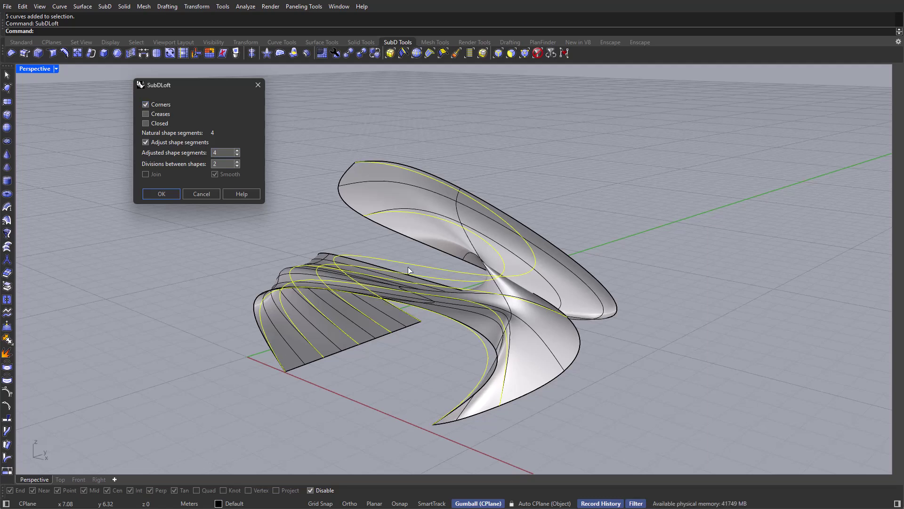
Step: Create the SubD loft from the five curves with the current options and clear the curve selection
left_click(162, 194)
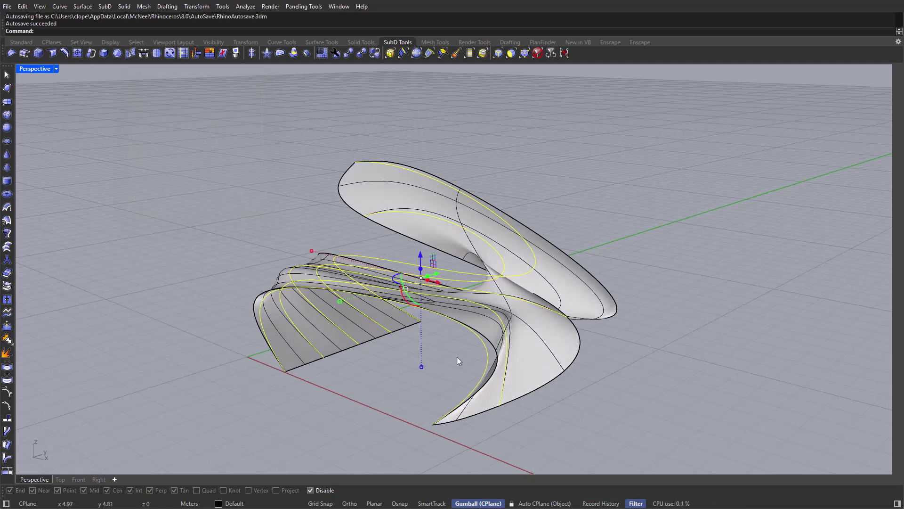
mouse_move(484, 308)
right_mouse_down("shift")
mouse_move(454, 298)
mouse_move(468, 303)
right_mouse_up("shift")
left_click(476, 303)
left_click(481, 304)
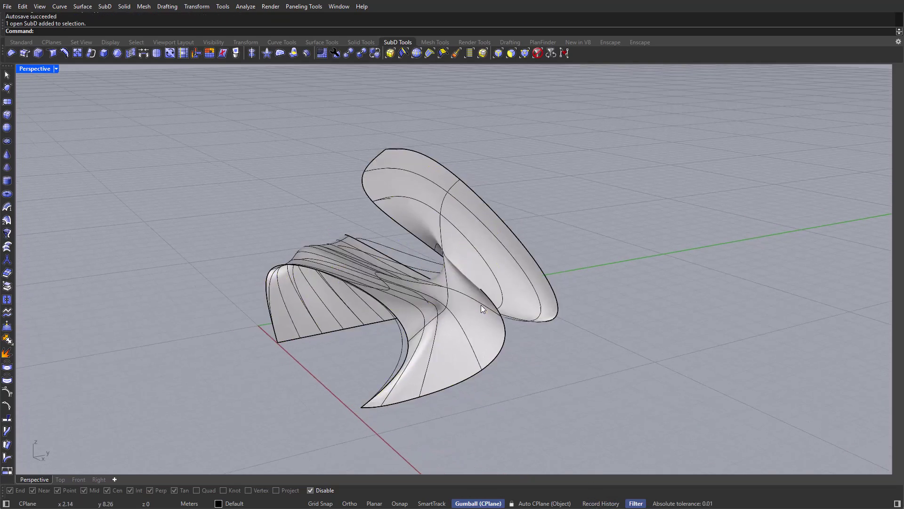
Step: Try moving the control point at the outer bend of the edge curve inward along Y, and undo the move
left_click(509, 329)
right_click_drag(506, 329, 482, 306)
left_click(481, 306)
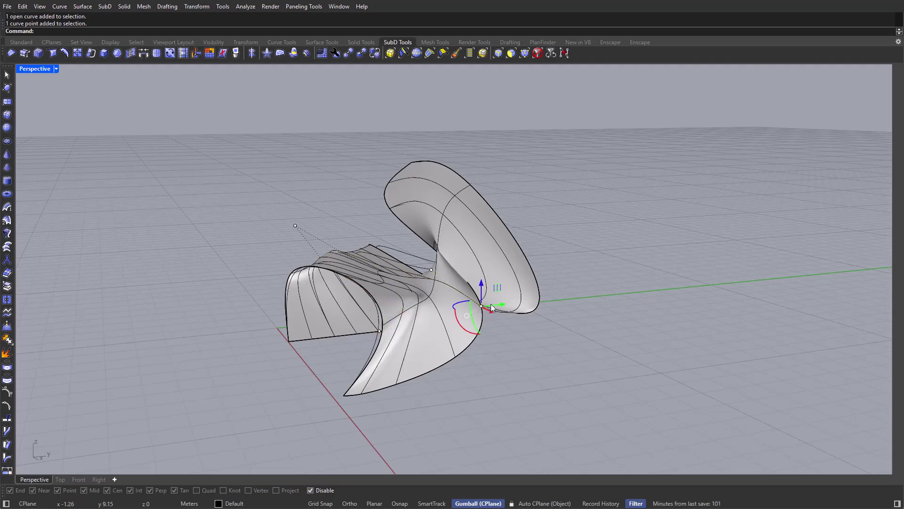
left_click_drag(497, 304, 465, 309)
key("ctrl+z")
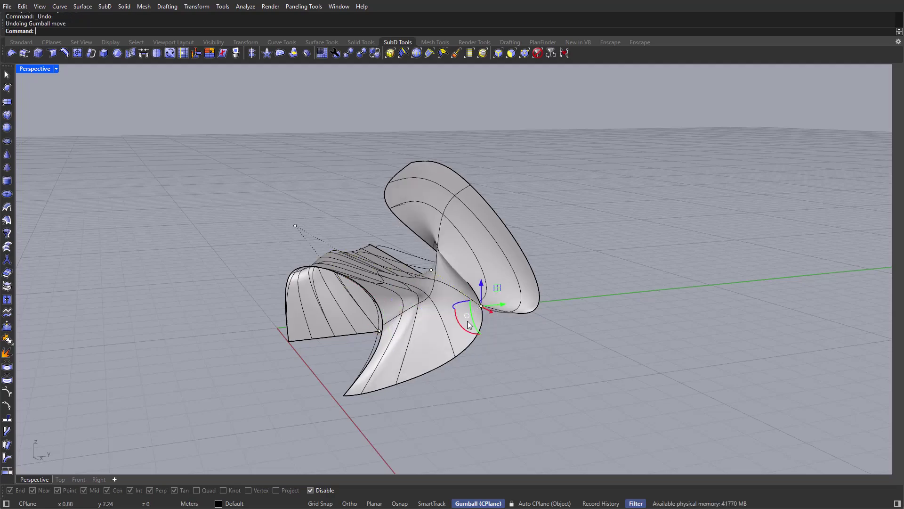
Step: Move the edge curve's control point at the outer bend inward along the negative Y direction in two passes
left_click(481, 306)
right_click_drag(481, 316, 464, 296)
scroll(442, 262, "up", 4)
right_click_drag(441, 262, 486, 343)
left_click_drag(484, 354, 437, 358)
right_click_drag(461, 350, 471, 306)
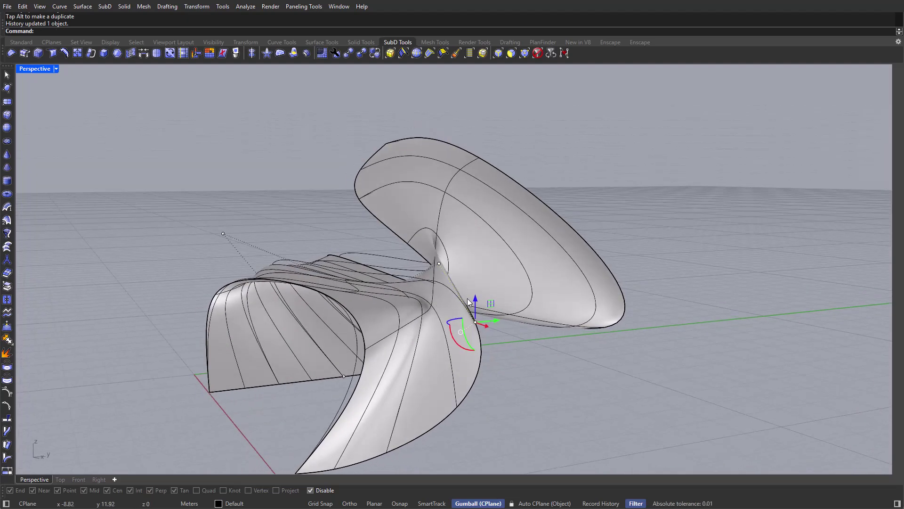
left_click_drag(492, 314, 475, 316)
Step: Try shifting the control point at the pinch of the loft along Y, and undo that move
left_click(439, 263)
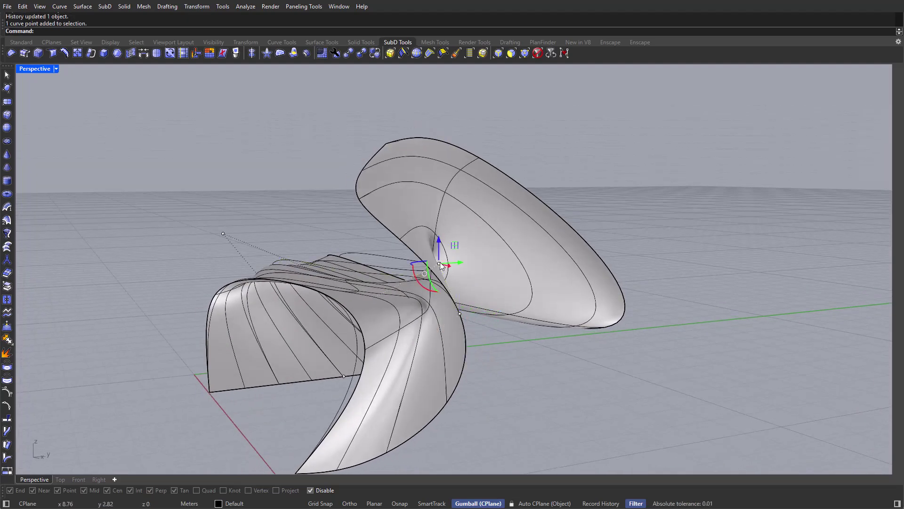
right_click_drag(448, 264, 414, 267)
left_click_drag(414, 265, 394, 266)
right_click_drag(393, 266, 428, 279)
key("ctrl+z")
Step: Select all curves with SelCrv, deselect all but one inner section curve, and turn on its control points with PointsOn
left_click(421, 184)
right_click_drag(421, 184, 446, 221)
type("SelCrv")
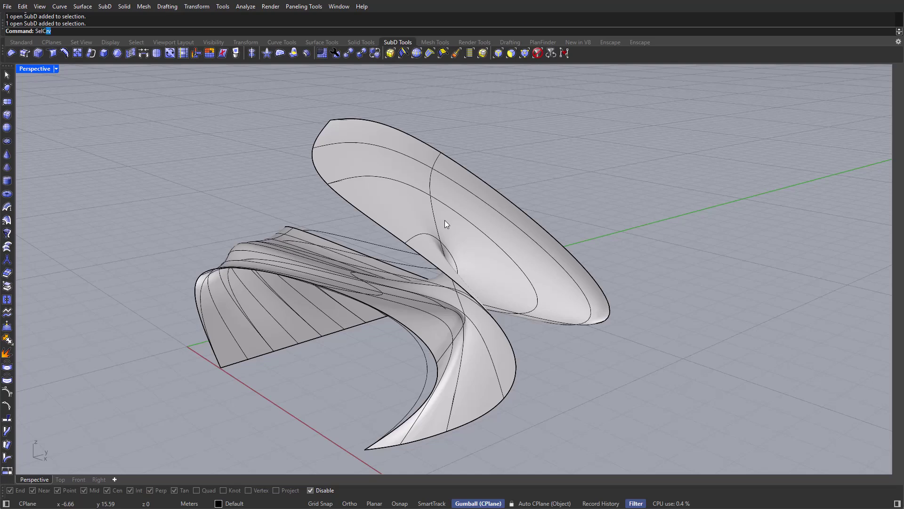
key("Return")
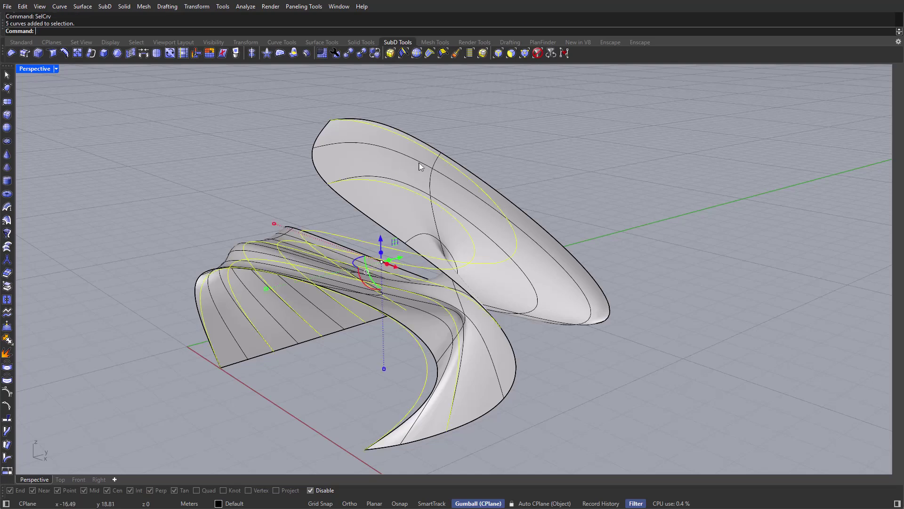
right_click_drag(420, 165, 430, 162)
left_click_drag(472, 131, 438, 165, "ctrl")
right_click_drag(306, 372, 374, 386)
left_click_drag(418, 372, 293, 329, "ctrl")
right_click_drag(293, 329, 469, 260)
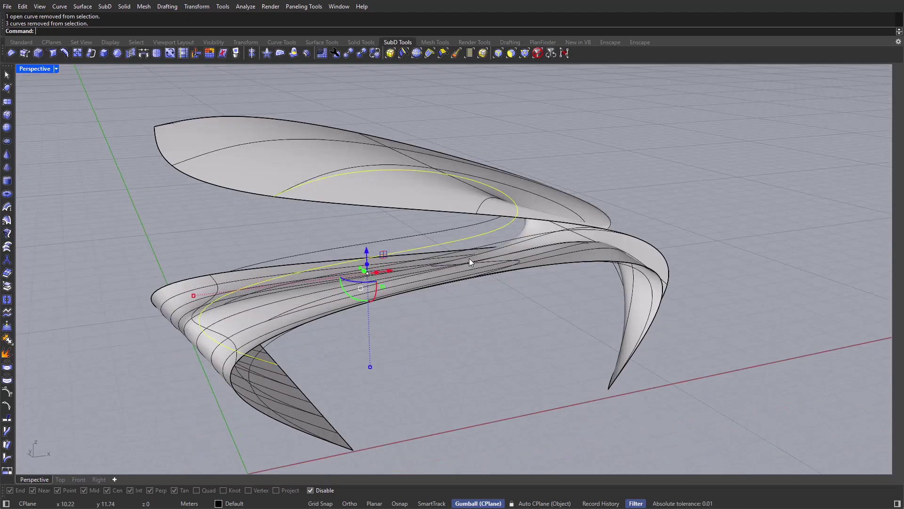
type("Poti")
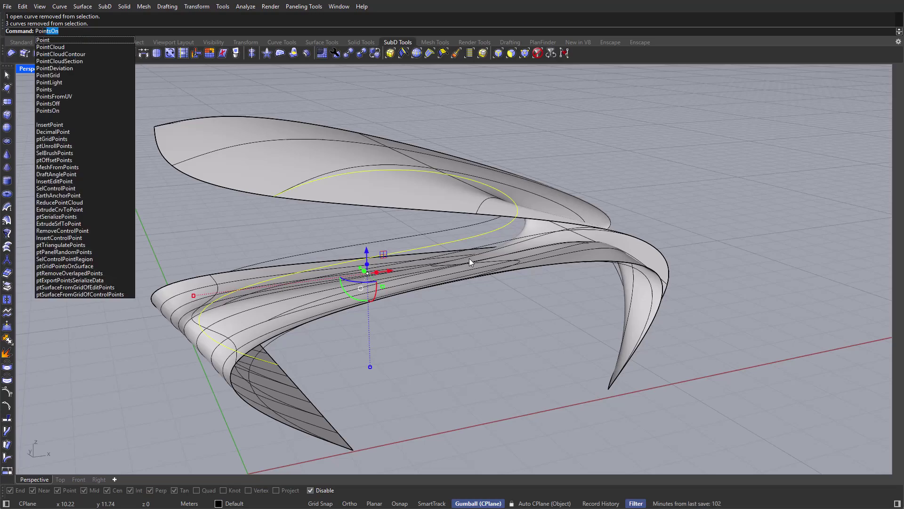
key("Return")
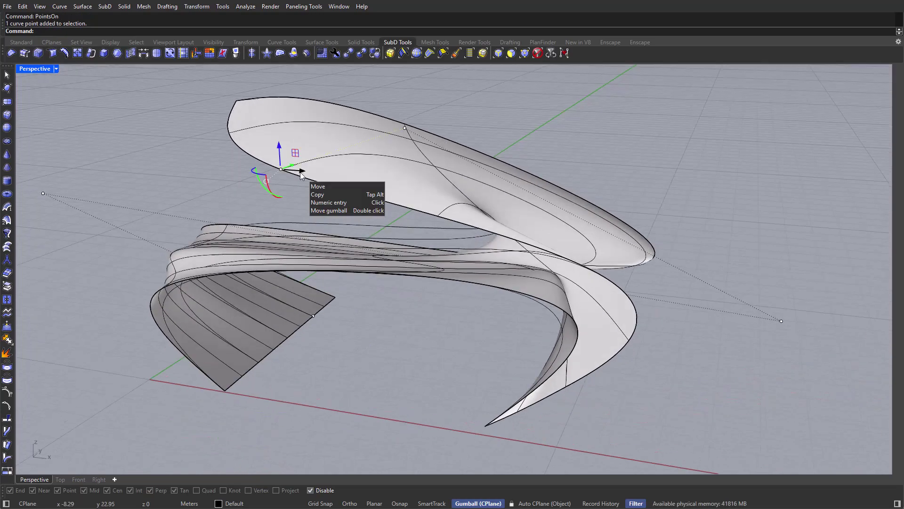
Step: Move the inner curve's upper end point outward along X, and try shifting its far bend control point along X
left_click_drag(301, 173, 212, 113)
right_click_drag(551, 260, 531, 262)
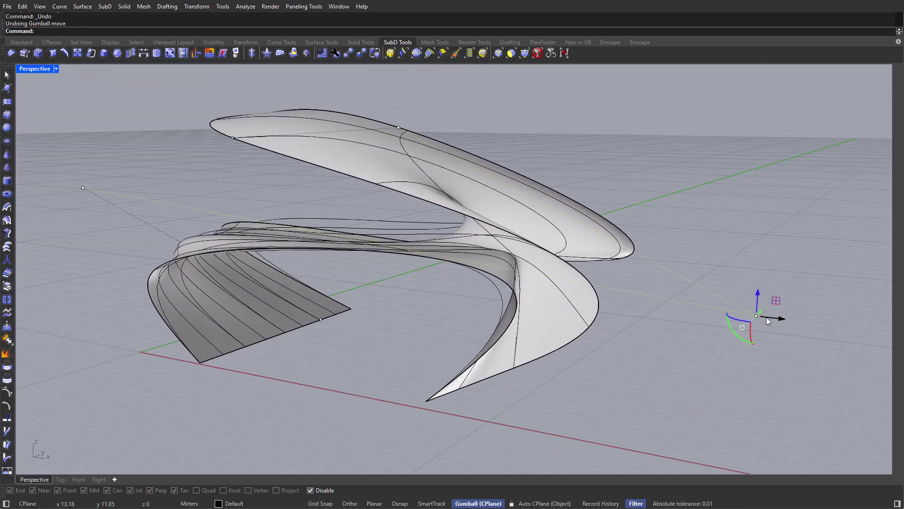
left_click_drag(774, 319, 739, 316)
right_click_drag(731, 331, 629, 335)
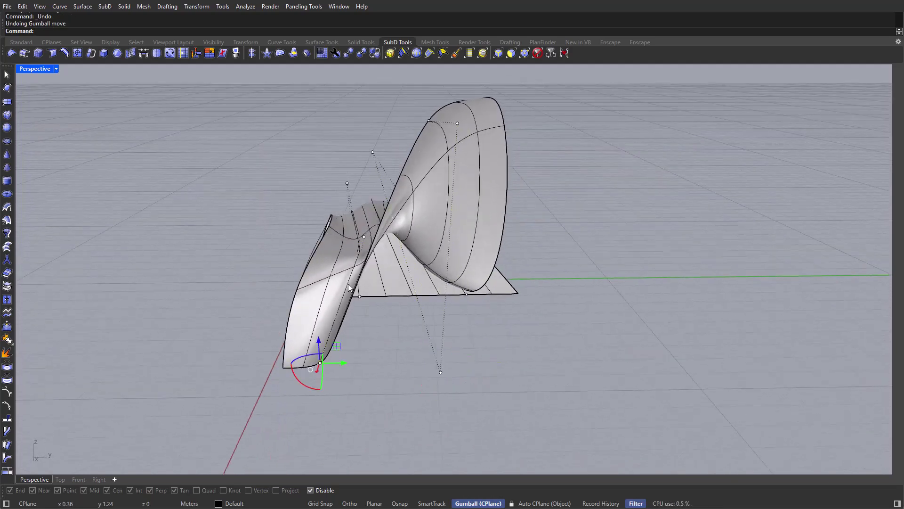
Step: Move the control point at the lower tip outward along Y and shift the control point above it slightly inward
right_click_drag(349, 288, 369, 198)
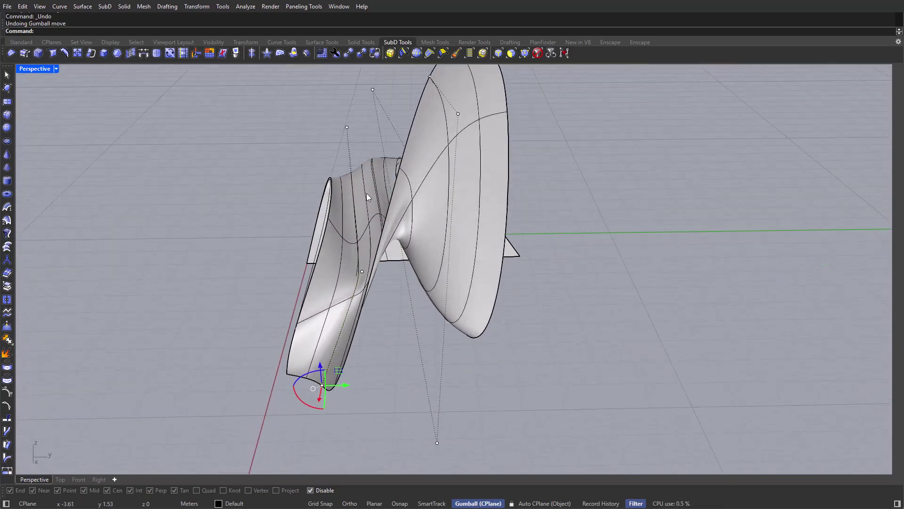
left_click_drag(346, 385, 388, 388)
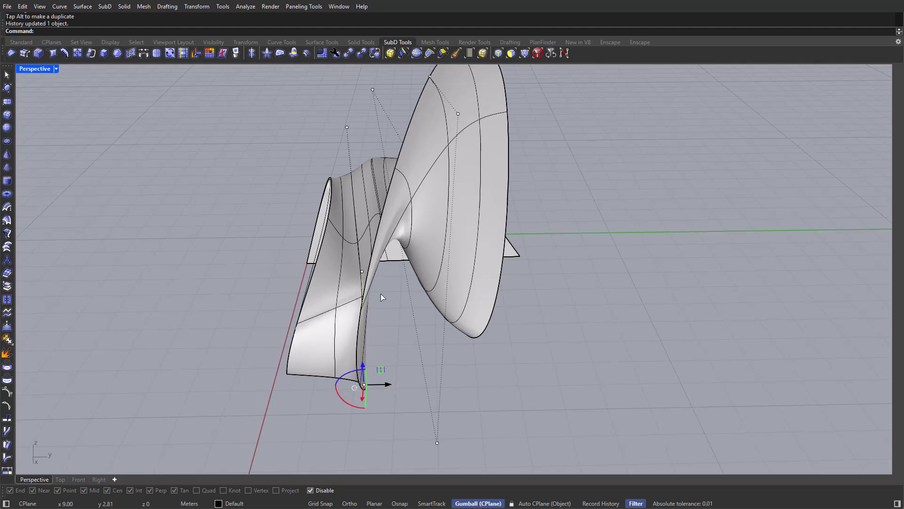
right_click_drag(384, 297, 378, 256)
left_click(368, 258)
left_click_drag(389, 258, 375, 258)
left_click(370, 378)
left_click_drag(392, 377, 417, 378)
Step: Move the control point in the middle of the narrow leg's curve with the gumball to reshape the loft
right_click_drag(408, 381, 464, 365)
left_click(500, 249)
right_click_drag(502, 252, 448, 272)
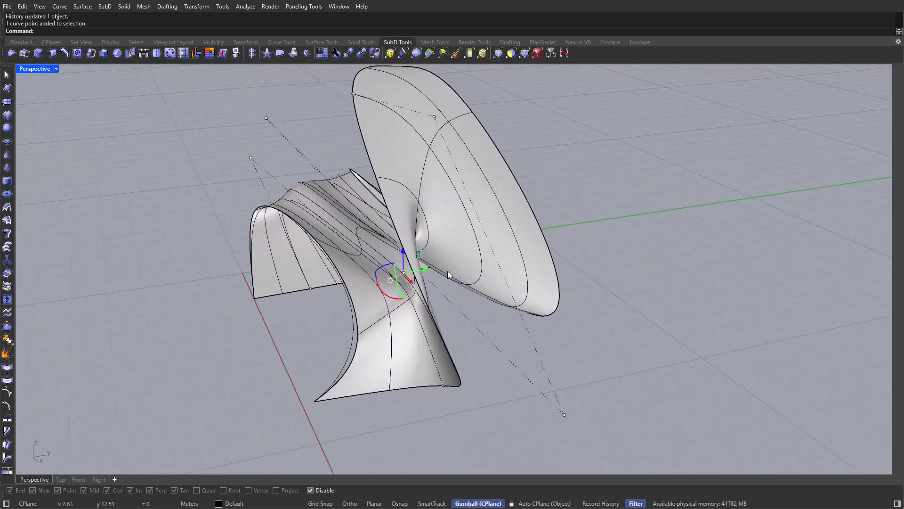
left_click_drag(423, 273, 427, 322)
right_click_drag(427, 323, 370, 284)
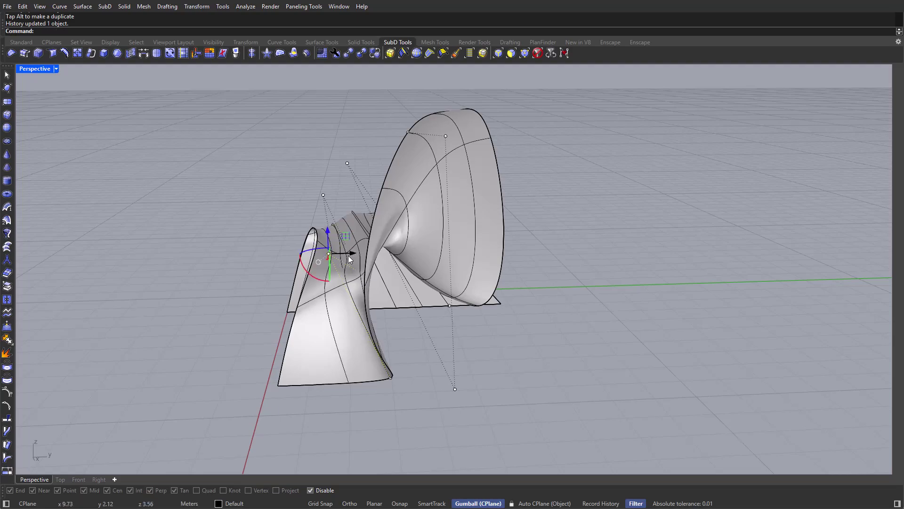
left_click(323, 194)
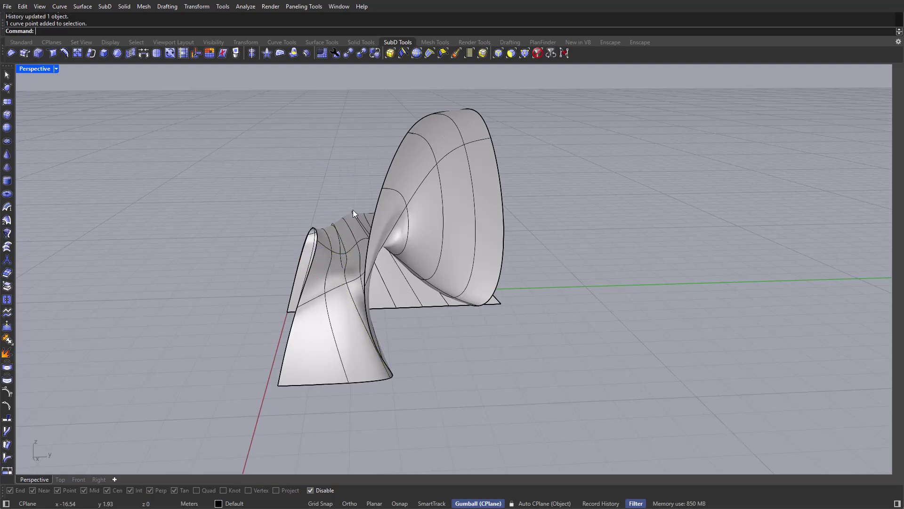
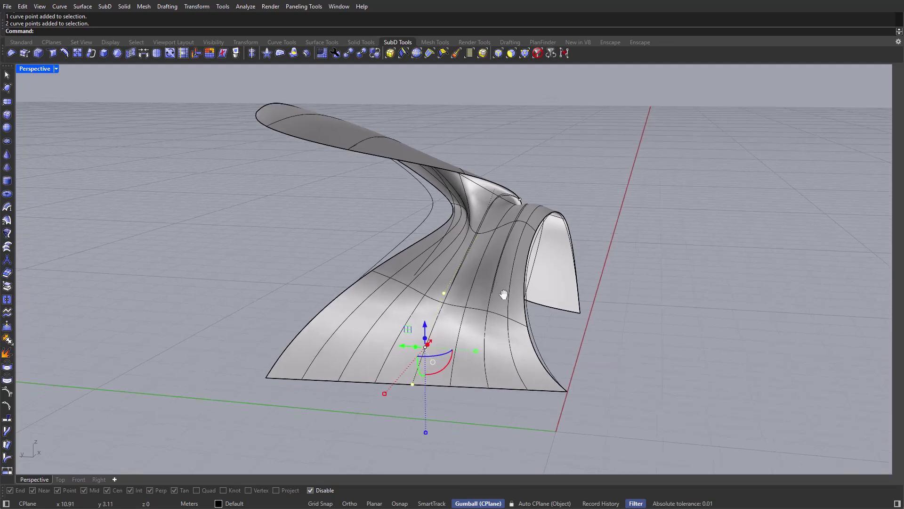
Step: Move the inner curve's control point above the wide foot along Y and inward along X
key("Escape")
left_click(493, 256)
right_click_drag(498, 256, 502, 252)
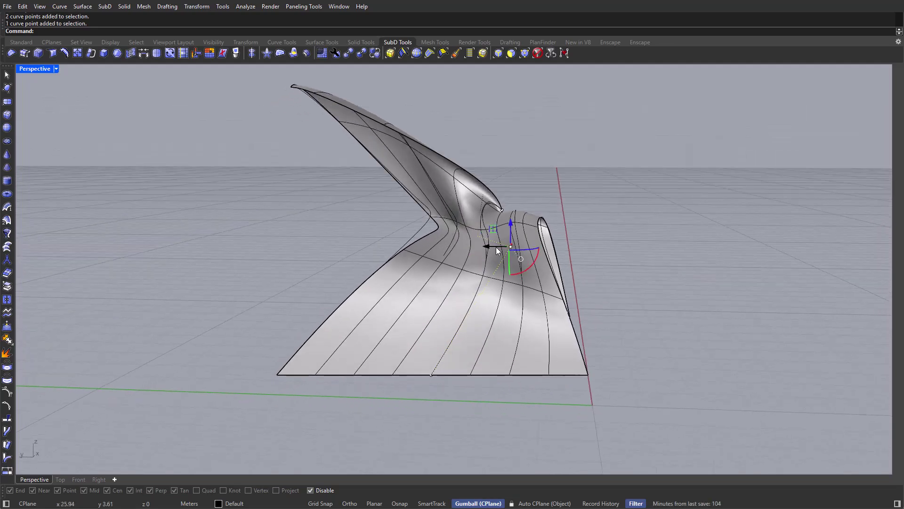
left_click_drag(494, 249, 465, 248)
right_click_drag(497, 255, 319, 278)
scroll(338, 298, "up", 5)
left_click_drag(107, 190, 152, 187)
right_click_drag(146, 177, 149, 171)
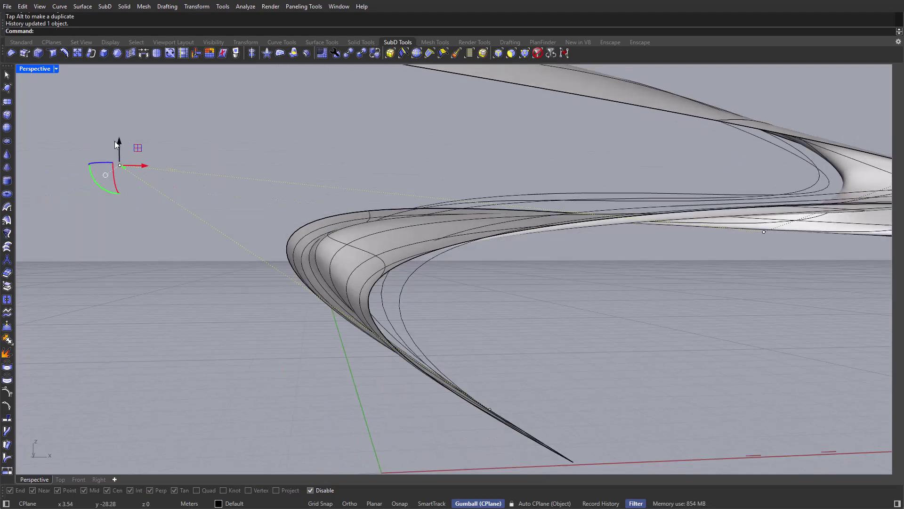
Step: Show the rear edge curve's control points and move two middle points and the upper end point outward along Y
right_click_drag(232, 210, 419, 278)
left_click(523, 274)
right_click_drag(524, 274, 558, 267)
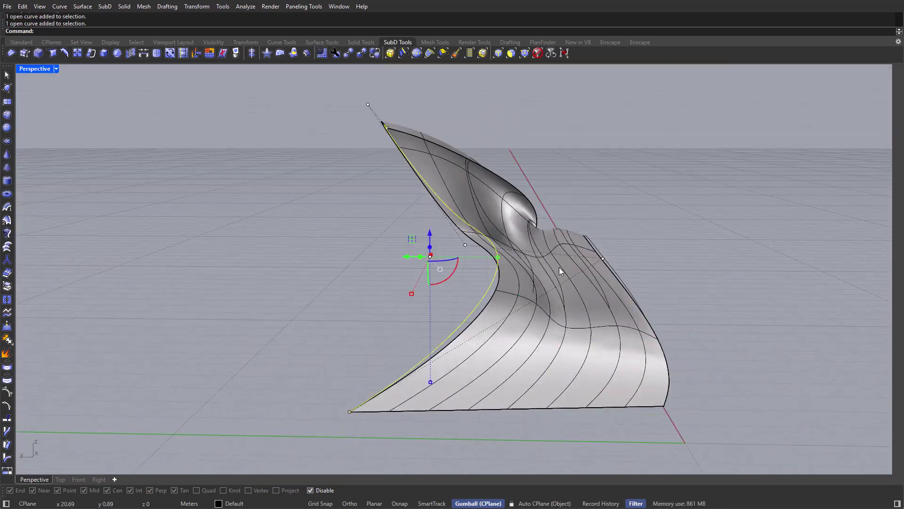
left_click(603, 258)
left_click_drag(574, 258, 512, 257)
left_click(465, 245)
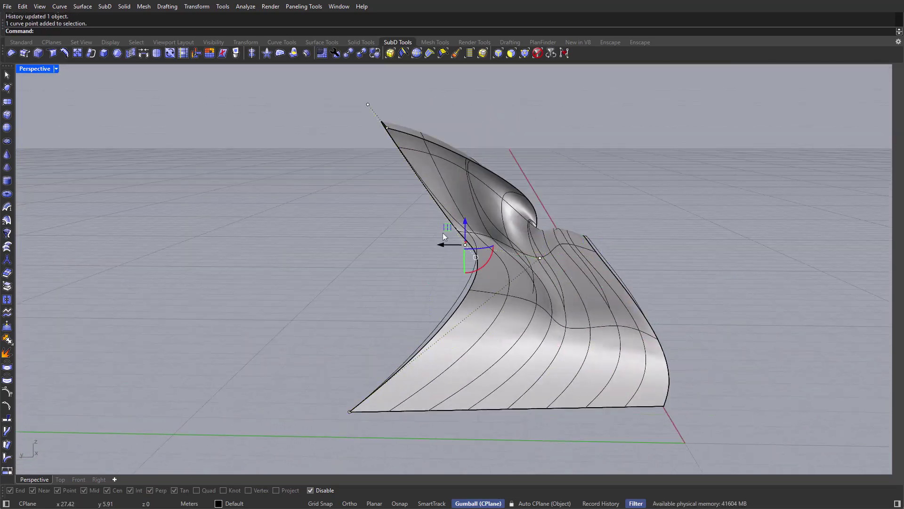
left_click_drag(444, 237, 419, 237)
left_click_drag(337, 132, 311, 132)
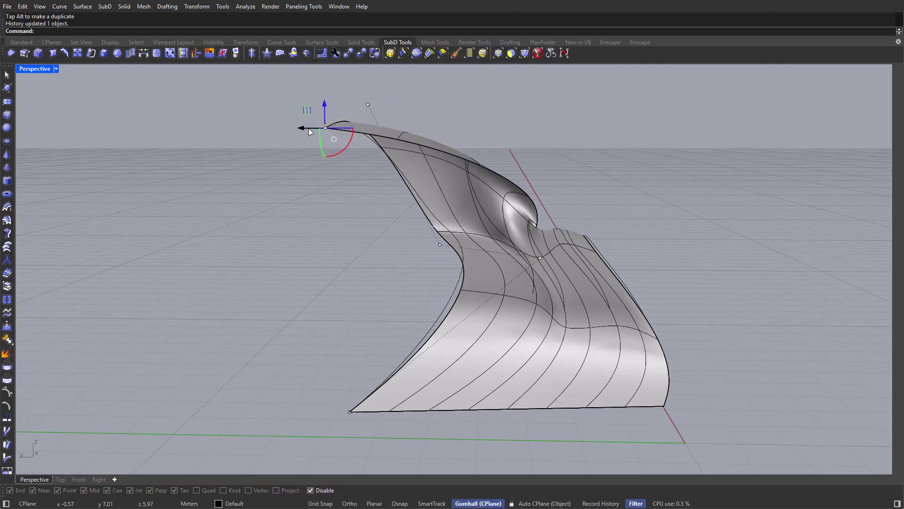
right_click_drag(426, 207, 520, 199)
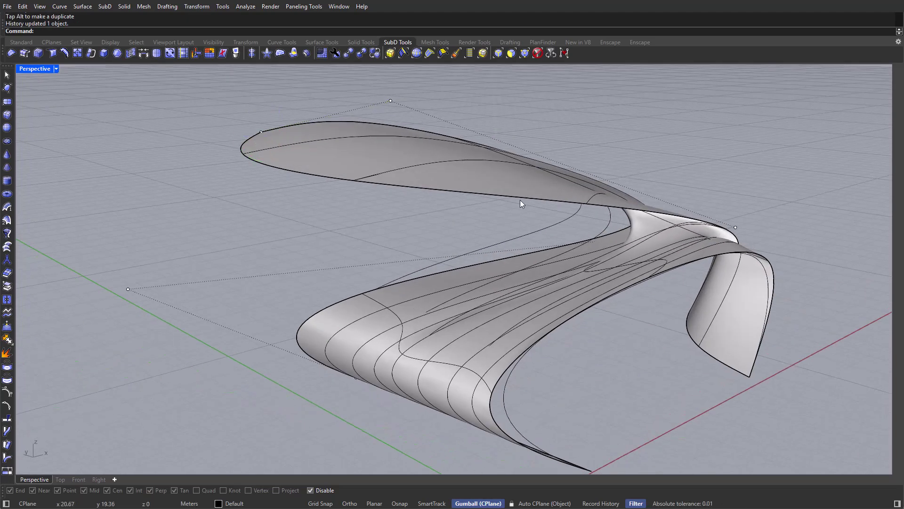
Step: Move the upper end point of the neighbouring section curve about 2 m along negative Y, undoing the first trial moves
left_click(587, 196)
left_click(381, 177)
left_click(413, 196)
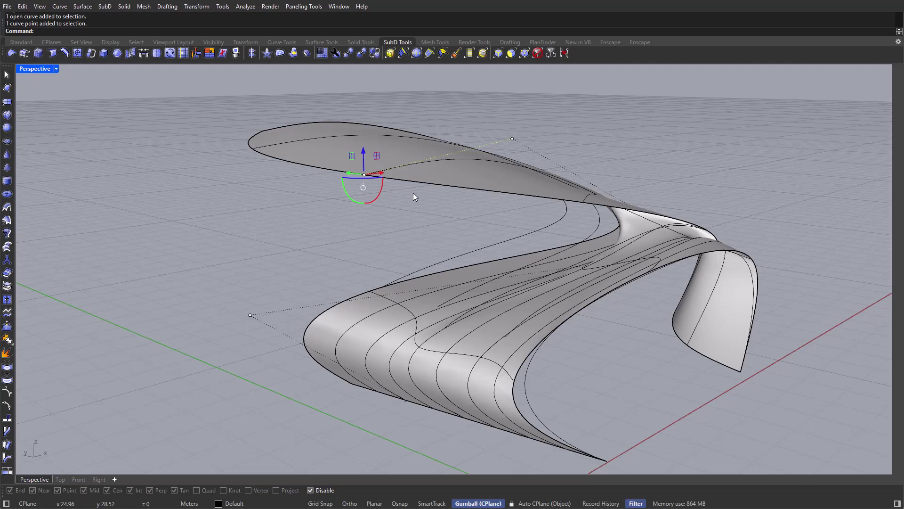
right_click_drag(414, 193, 318, 207)
left_click_drag(323, 184, 253, 160)
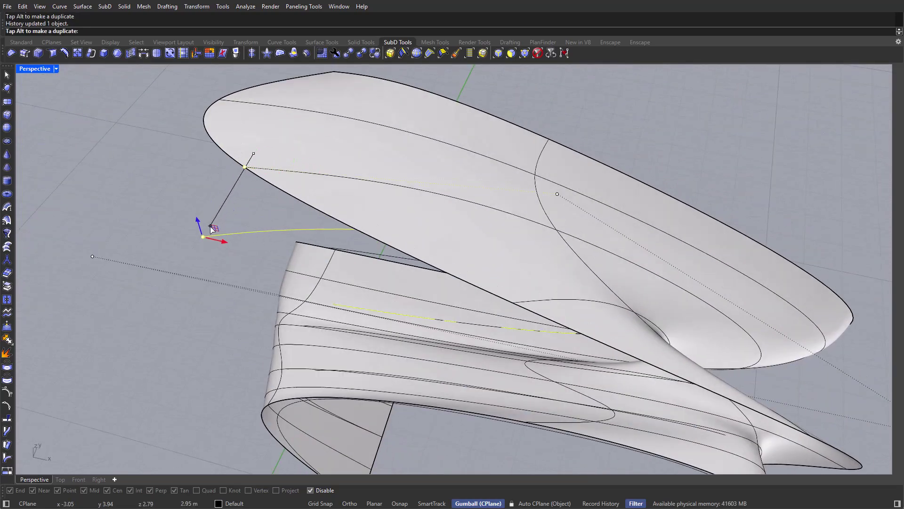
key("ctrl+z")
right_click_drag(308, 230, 348, 200)
key("ctrl+z")
left_click_drag(426, 134, 344, 135)
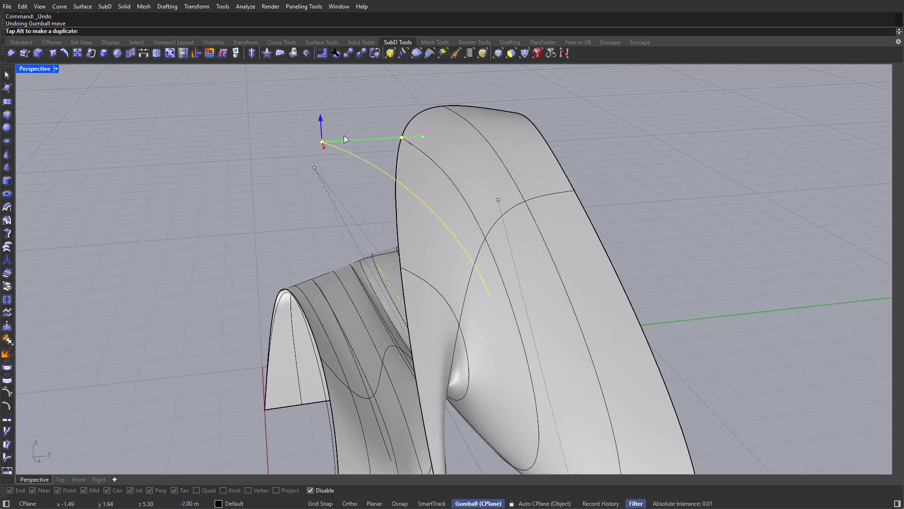
right_click_drag(369, 175, 507, 168)
Step: Adjust the height of the control point at the loft's outer bend along Z, undoing a trial move
left_click(579, 288)
left_click_drag(581, 282, 594, 262)
right_click_drag(592, 257, 500, 235)
left_click_drag(501, 236, 500, 271)
right_click_drag(499, 281, 587, 306)
key("ctrl+z")
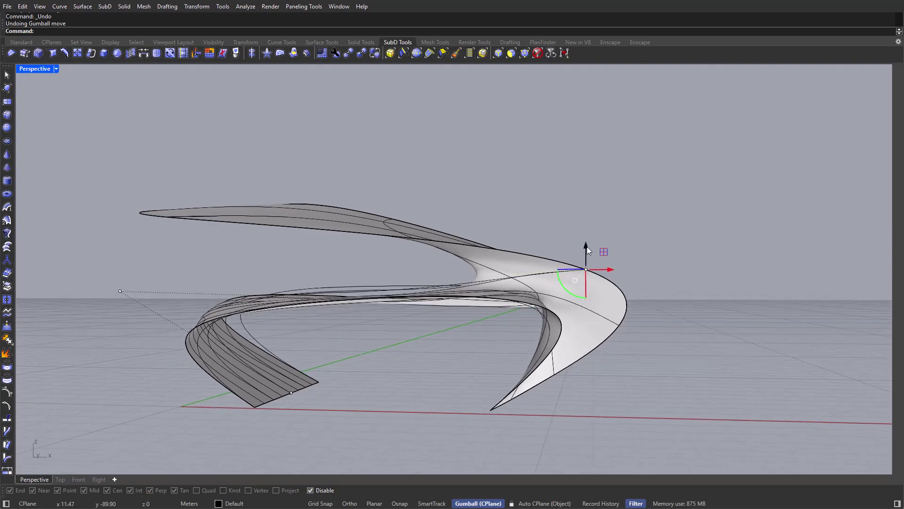
left_click_drag(585, 247, 585, 242)
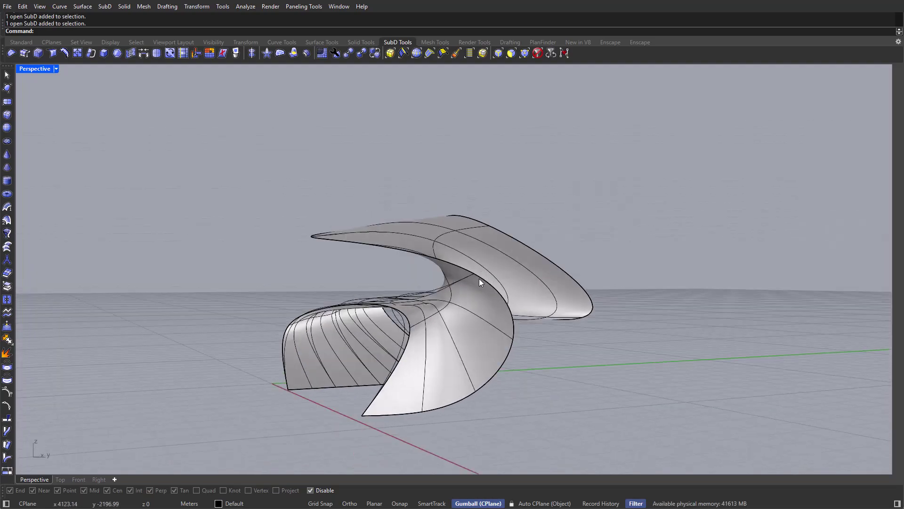
Step: Move the section curve's control point under the seat area along X toward the outer bend, adjusting its position in several passes
right_click_drag(479, 279, 445, 287)
left_click(542, 290)
left_click(432, 285)
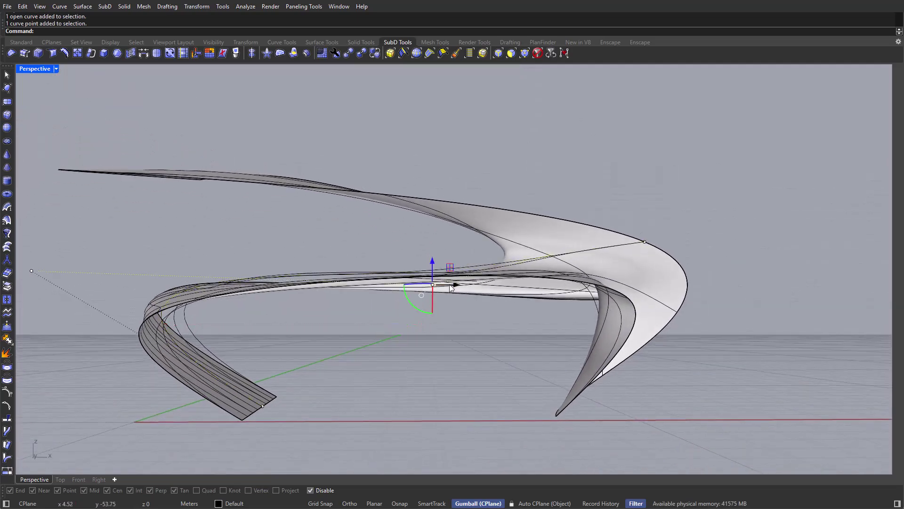
left_click_drag(451, 289, 540, 294)
scroll(540, 290, "down", 4)
right_click_drag(539, 291, 543, 296)
left_click_drag(560, 293, 585, 291)
mouse_move(585, 291)
right_mouse_down()
mouse_move(585, 300)
mouse_move(578, 296)
right_mouse_up()
scroll(578, 295, "up", 2)
left_click_drag(578, 296, 550, 295)
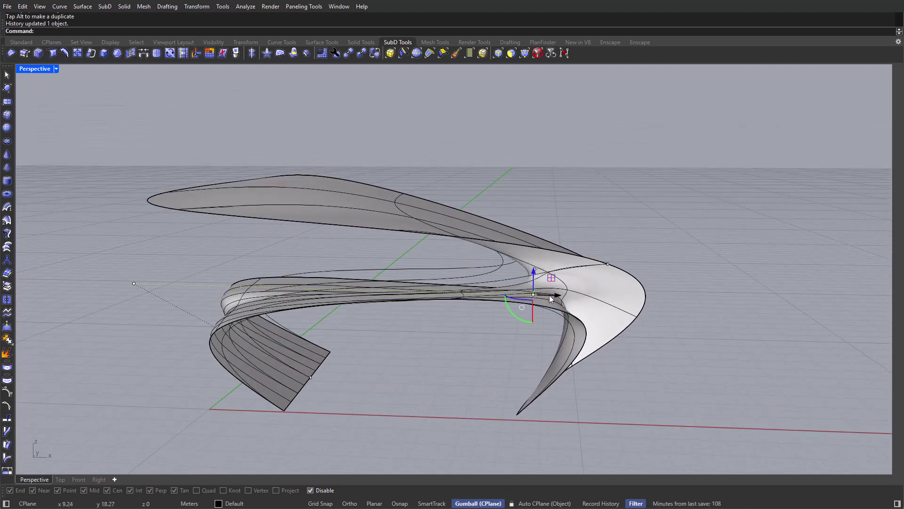
right_click_drag(545, 295, 622, 398)
type("Crv")
key("Return")
left_click_drag(485, 254, 486, 254, "ctrl")
right_click_drag(486, 255, 455, 194)
key("Escape")
left_click(455, 194)
right_click_drag(343, 217, 485, 94)
key("Escape")
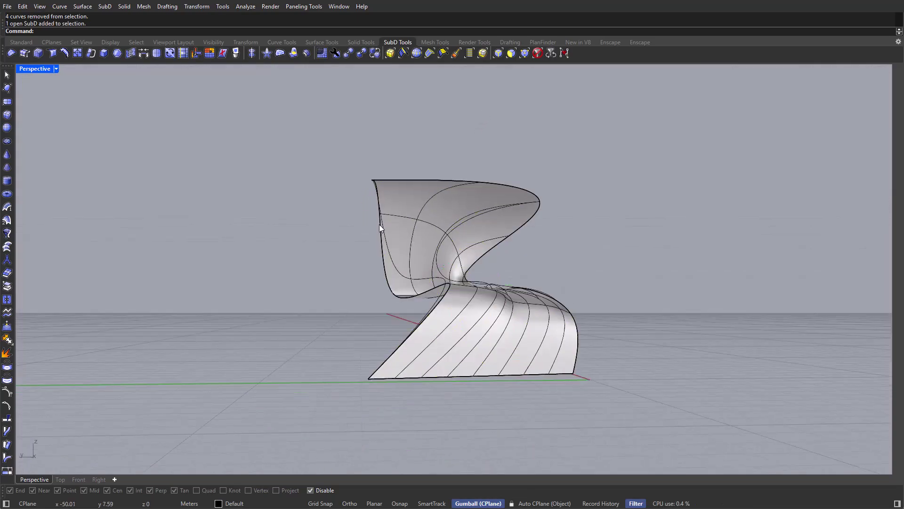
Step: Move the upper end point of the rear edge curve inward along X
right_click_drag(386, 235, 274, 253)
left_click(260, 202)
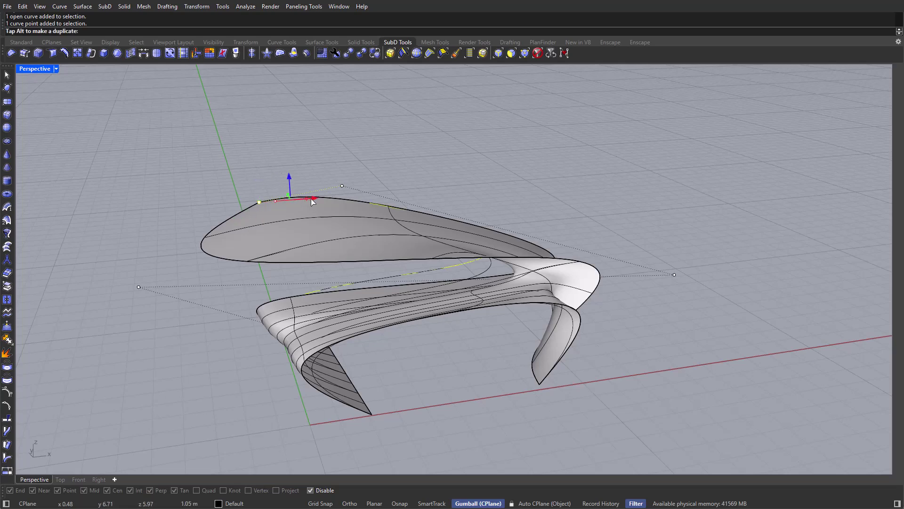
left_click_drag(311, 199, 347, 185)
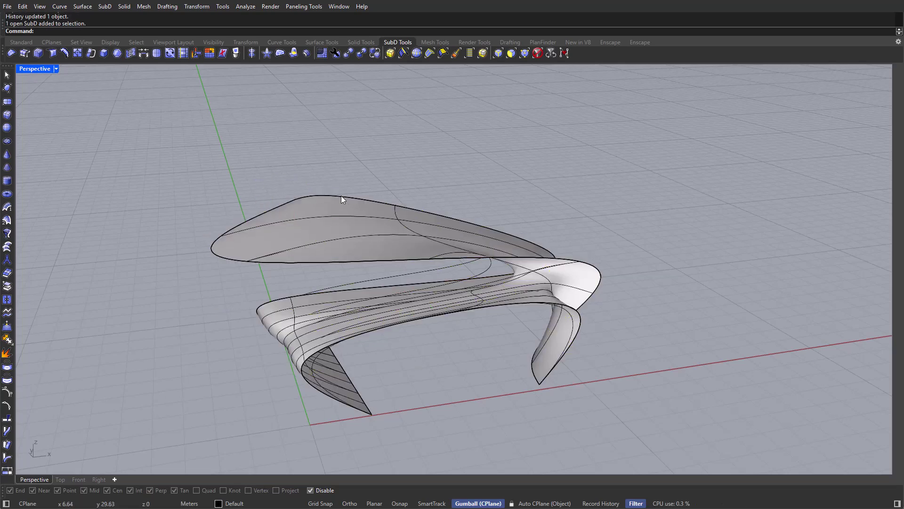
Step: Move the rear edge curve's control point above the canopy crest along positive X toward the outer bend
left_click(342, 198)
right_click_drag(342, 197, 376, 190)
left_click(375, 189)
scroll(446, 288, "up", 3)
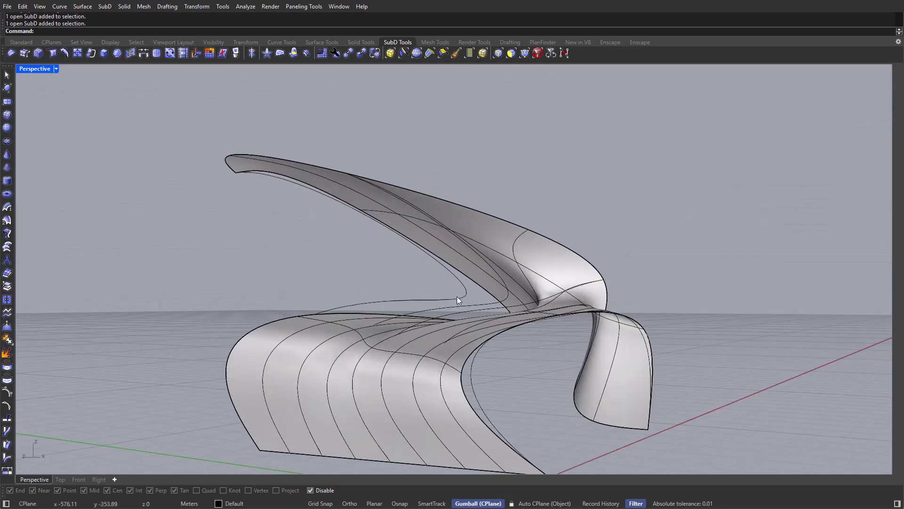
left_click(456, 298)
right_click_drag(456, 298, 366, 317)
key("F10")
left_click(326, 159)
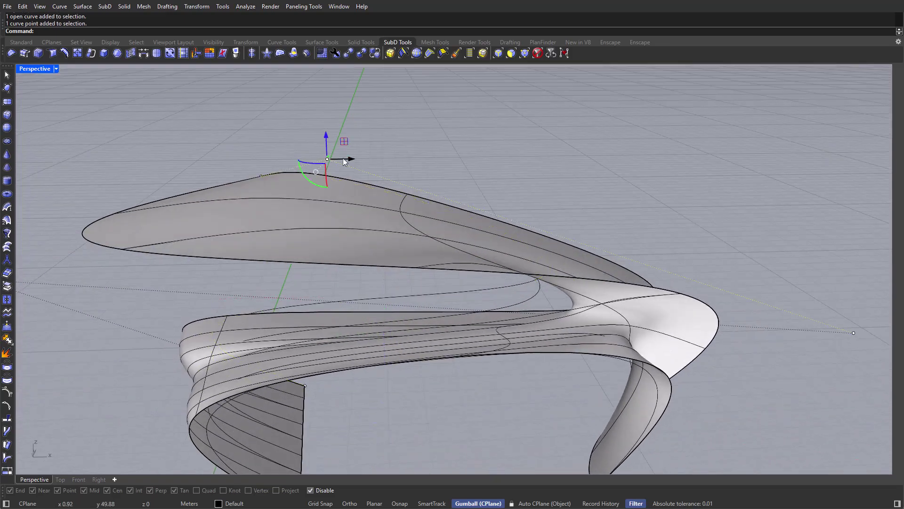
left_click_drag(343, 162, 410, 164)
left_click(410, 164)
mouse_move(410, 164)
right_mouse_down()
mouse_move(276, 158)
mouse_move(399, 173)
right_mouse_up()
key("Escape")
scroll(400, 174, "down", 2)
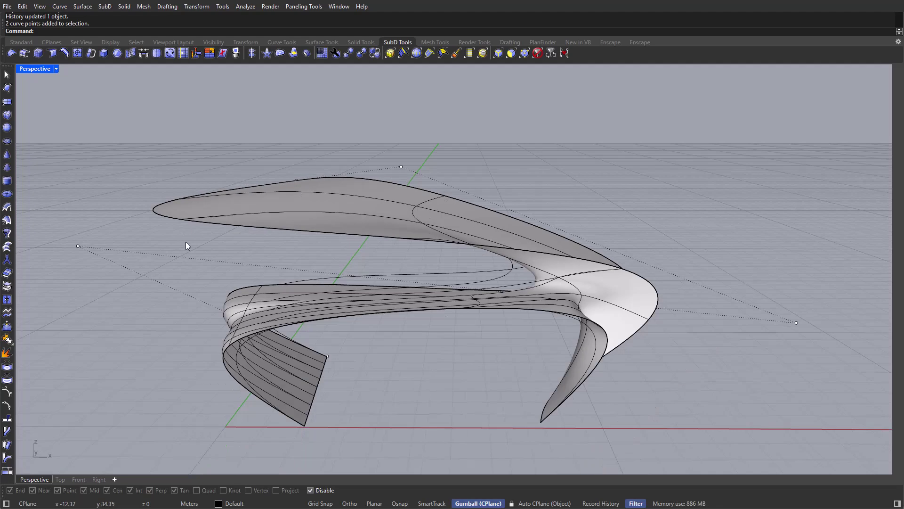
Step: Move the section curve's control point at the outer bend along positive Y, undoing the trial move
right_click_drag(422, 241, 422, 270)
left_click(423, 253)
key("Escape")
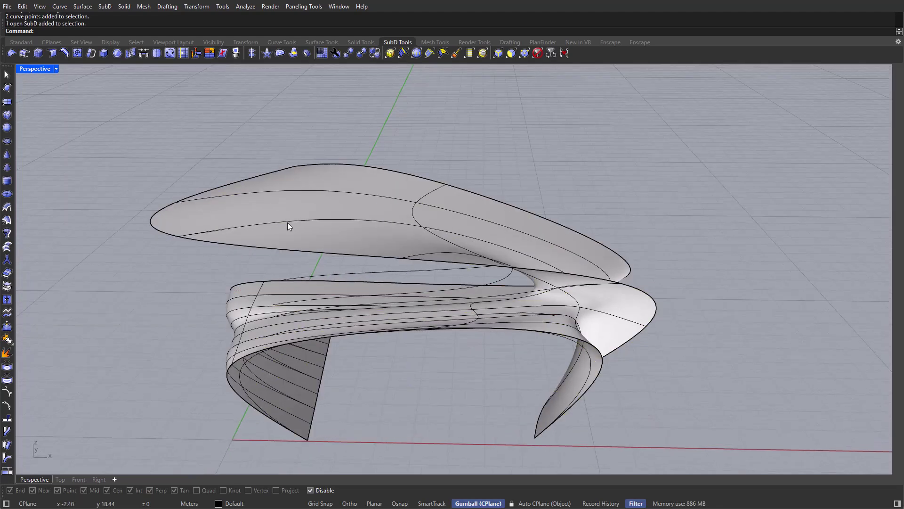
left_click(290, 224)
left_click(315, 248)
right_click_drag(240, 238, 210, 235)
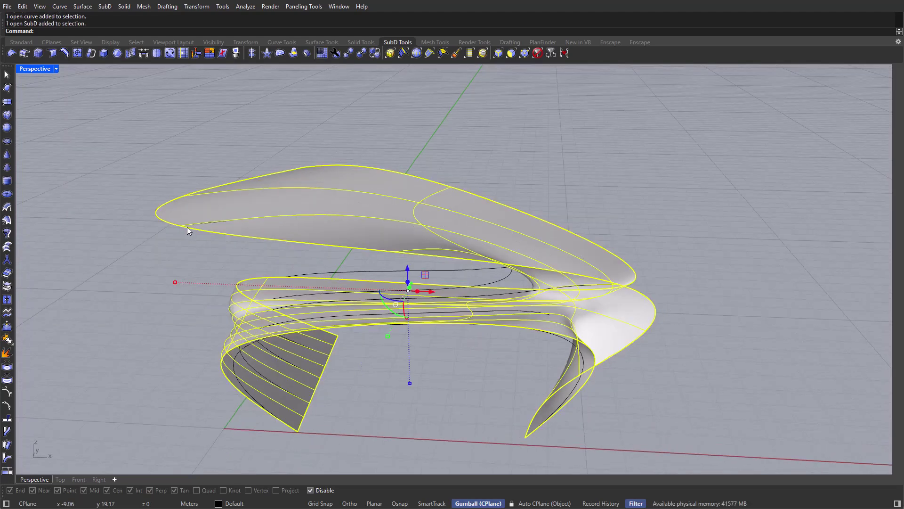
left_click(190, 224)
left_click(191, 225)
left_click(212, 251)
left_click_drag(203, 227, 244, 230)
right_click_drag(244, 230, 502, 384)
key("ctrl+z")
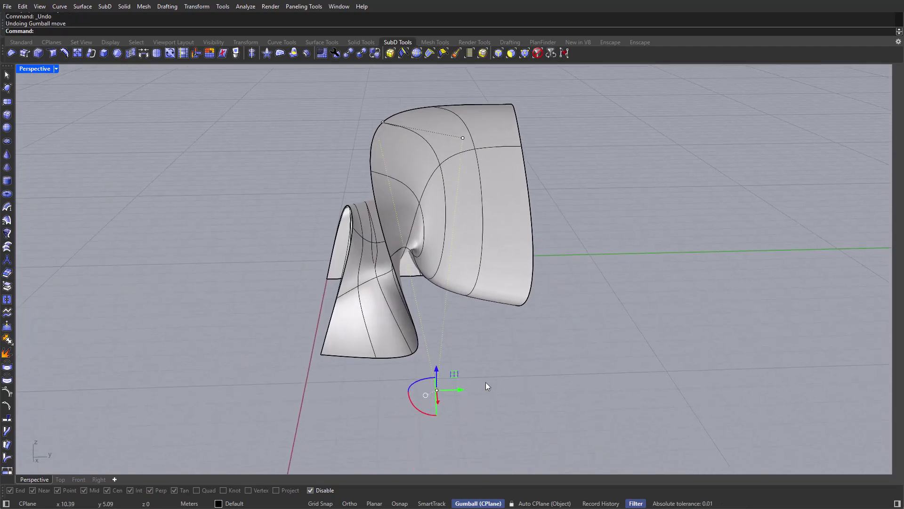
left_click(439, 392)
left_click_drag(453, 390, 496, 388)
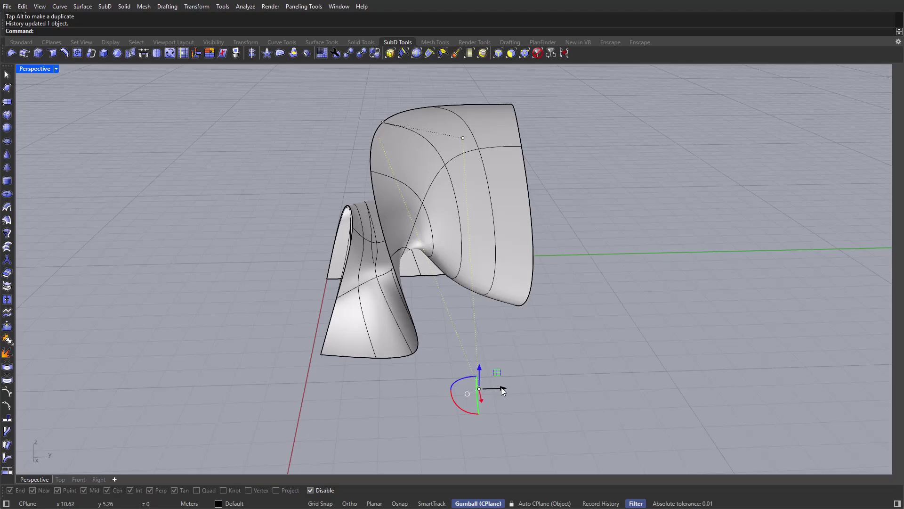
right_click_drag(515, 388, 690, 213)
Step: Adjust the control point beside the inner bend of the side section curve along Y, undoing the last trial move
left_click(438, 267)
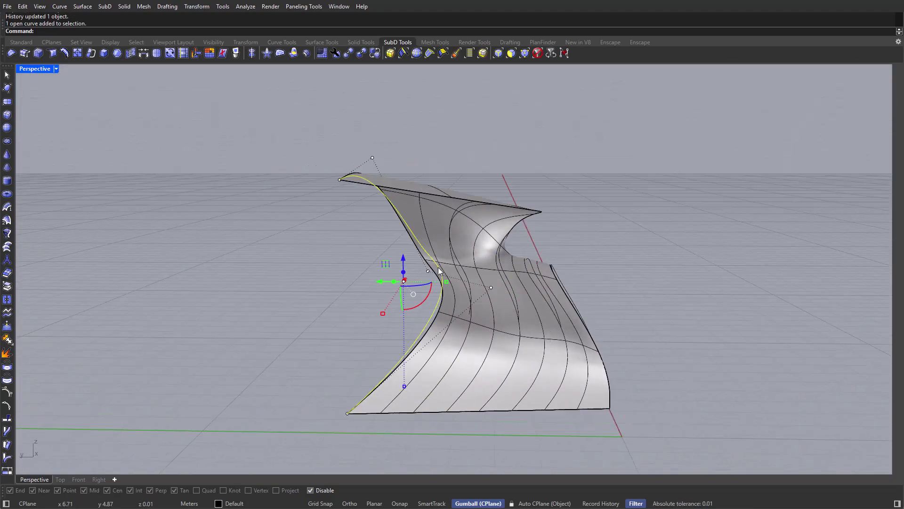
scroll(425, 268, "up", 3)
left_click(428, 268)
left_click(434, 264)
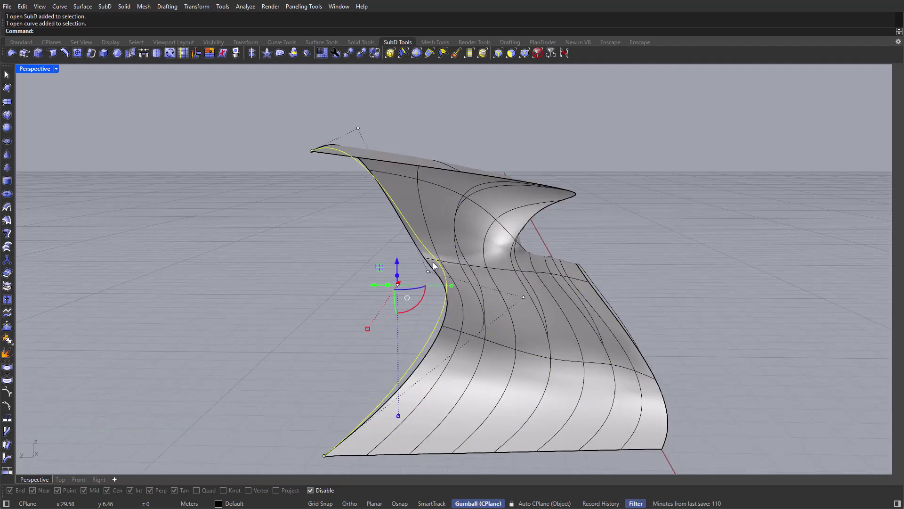
mouse_move(434, 263)
right_mouse_down()
mouse_move(431, 254)
mouse_move(423, 268)
right_mouse_up()
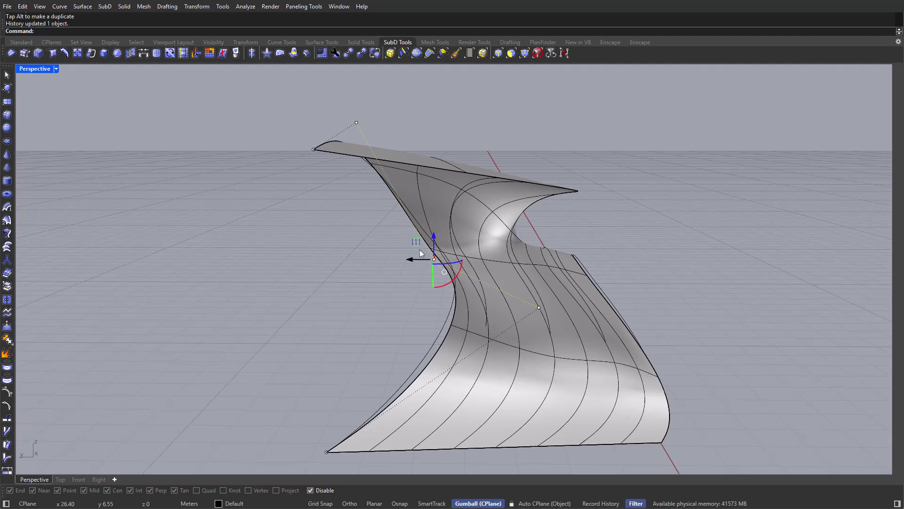
mouse_move(420, 250)
left_mouse_down()
mouse_move(426, 222)
mouse_move(410, 260)
left_mouse_up()
key("ctrl+z")
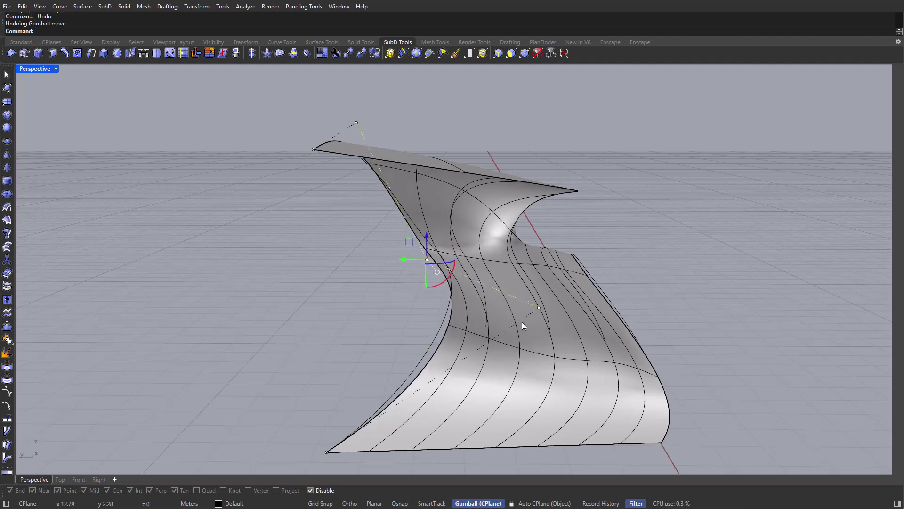
Step: Shift the same curve's control point inside the surface along positive Y, and nudge the neighbouring bend point slightly back along Y
left_click_drag(540, 307, 519, 309)
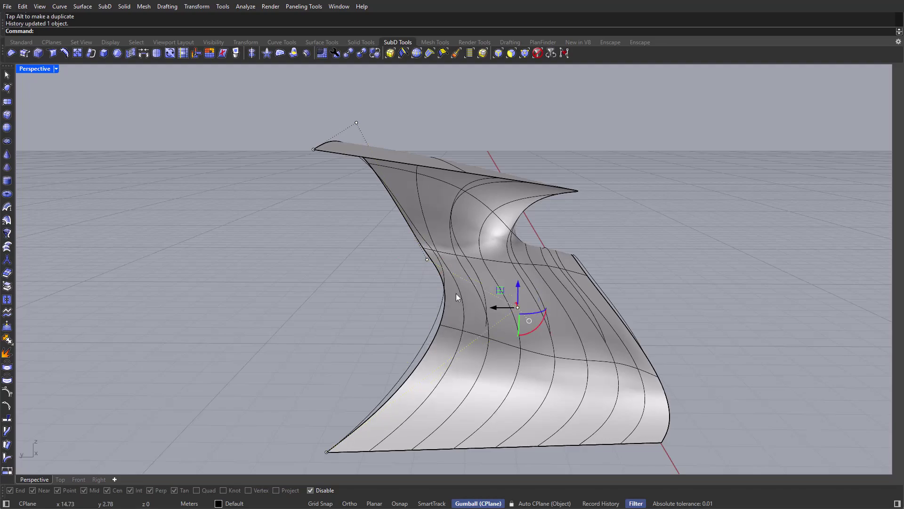
left_click(427, 259)
right_click_drag(402, 266, 402, 295)
left_click_drag(417, 238, 428, 238)
key("Escape")
right_click_drag(494, 303, 405, 292)
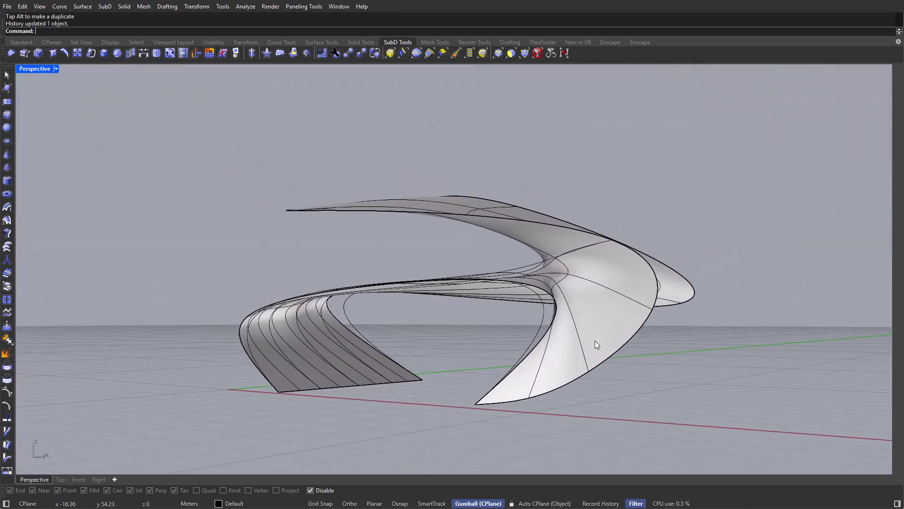
Step: Isolate the lofted SubD surface so its construction curves are hidden
left_click(596, 342)
type("Isolate")
key("Return")
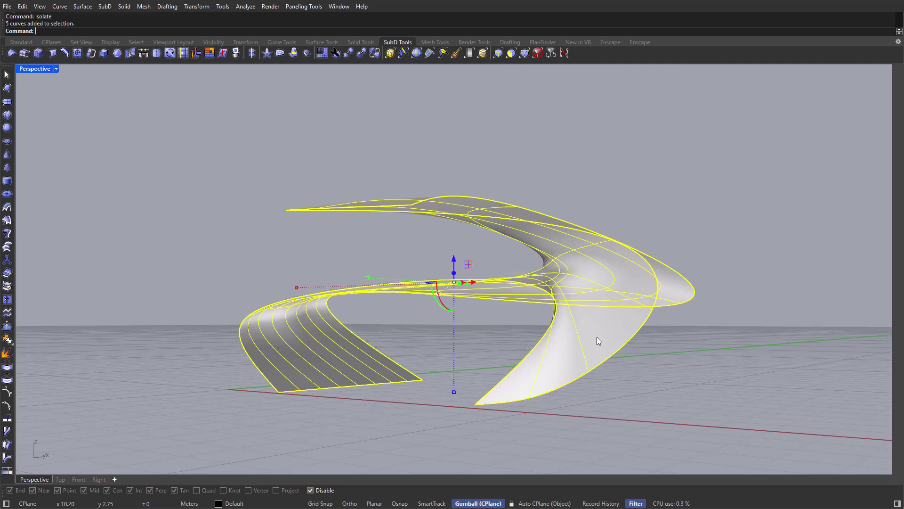
key("Escape")
Step: Offset the SubD surface as a solid with a distance of 0.2, on one side only
left_click(597, 337)
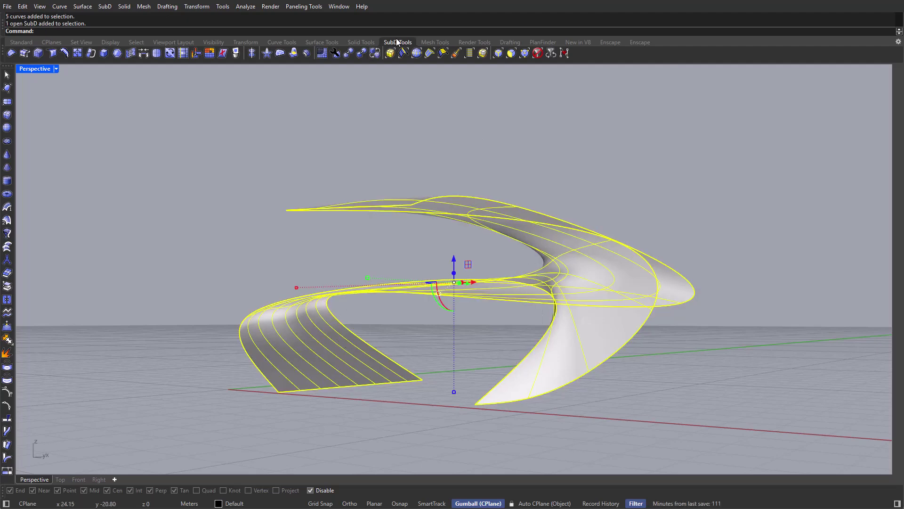
left_click(306, 54)
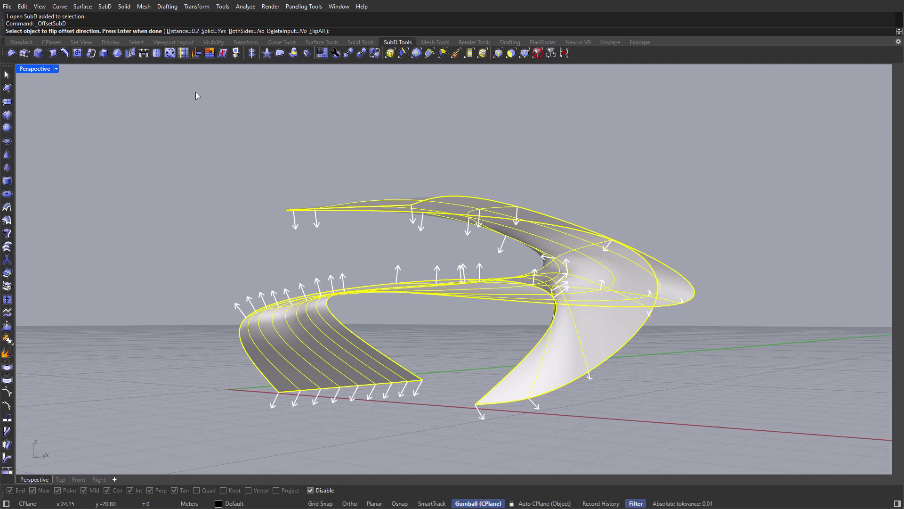
key("Return")
key("Escape")
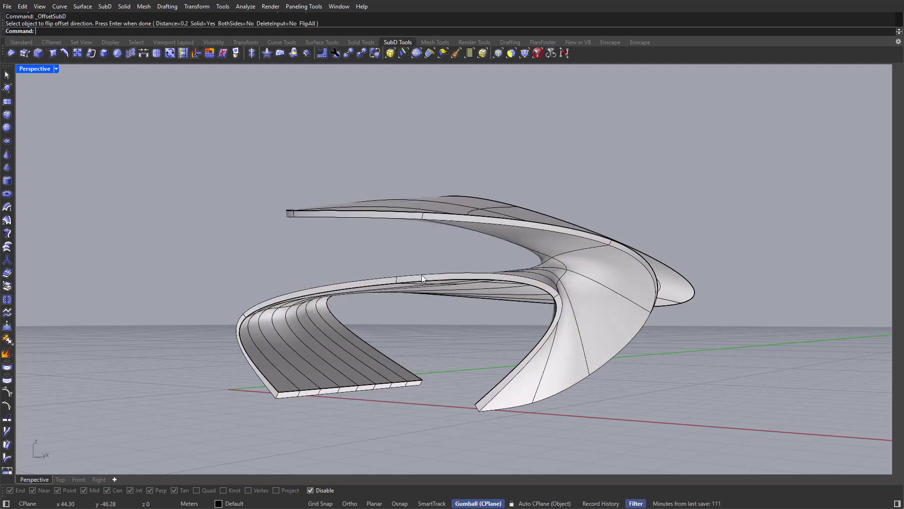
Step: Delete the original open SubD surface, keeping the thickened solid
left_click(484, 284)
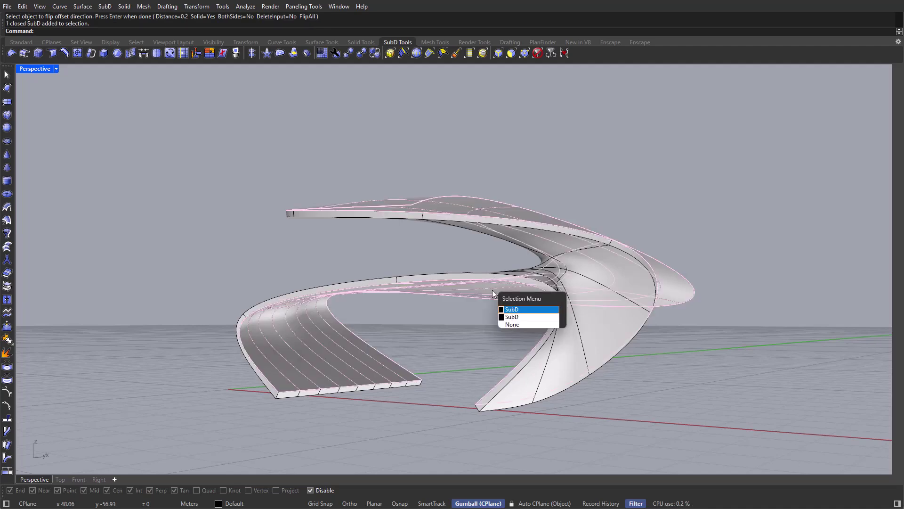
left_click(515, 309)
right_click_drag(444, 255, 427, 272)
key("Delete")
scroll(310, 228, "up", 2)
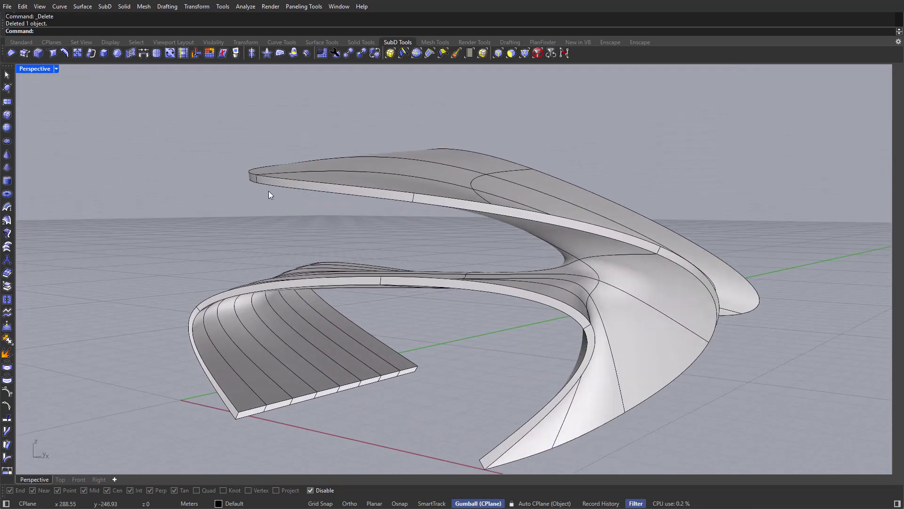
right_click_drag(325, 202, 308, 192, "shift")
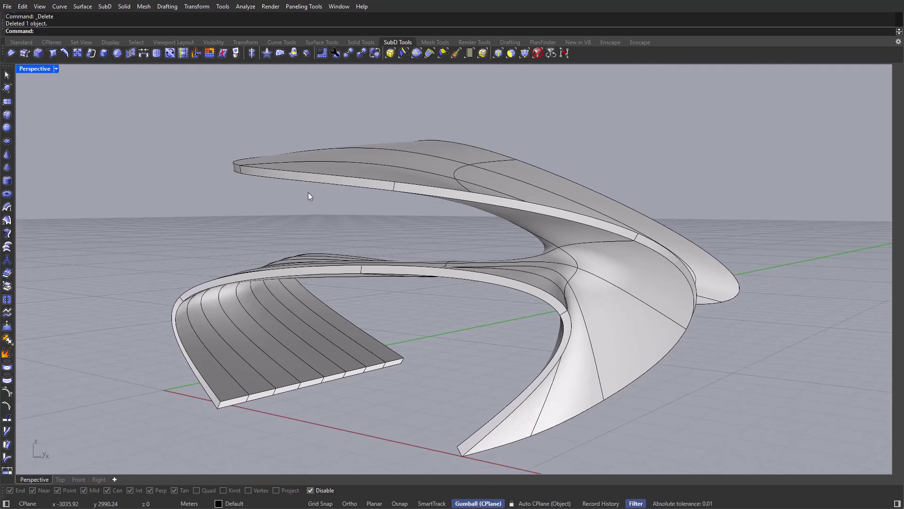
Step: Select both long edge loops along the front rim of the lower arch, removing the trial selection of the foot edges
double_click(346, 267)
mouse_move(347, 264)
right_mouse_down()
mouse_move(347, 282)
mouse_move(350, 247)
right_mouse_up()
double_click(346, 281)
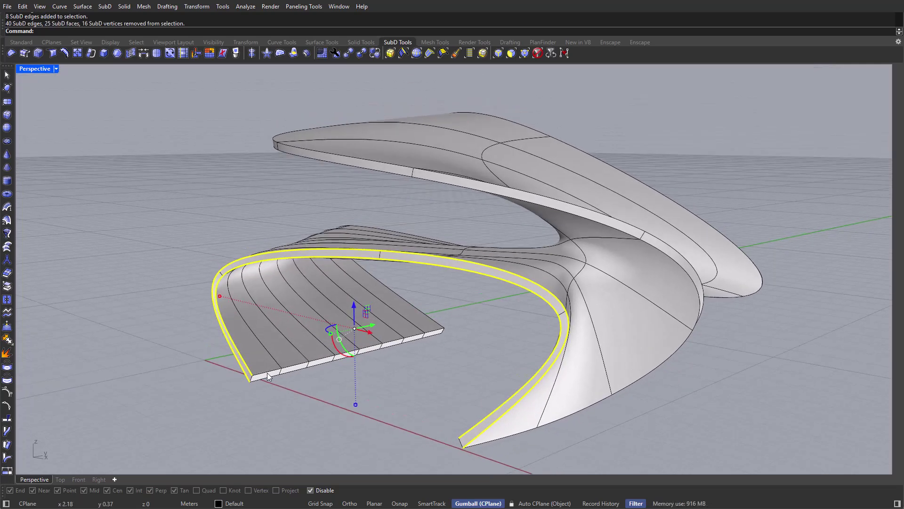
double_click(267, 375, "shift")
right_click_drag(375, 383, 368, 363)
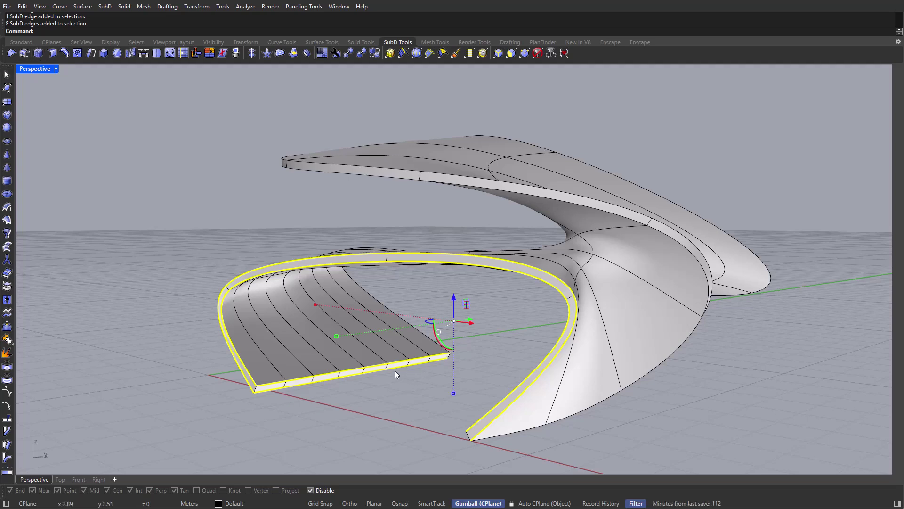
left_click_drag(466, 343, 360, 391, "ctrl")
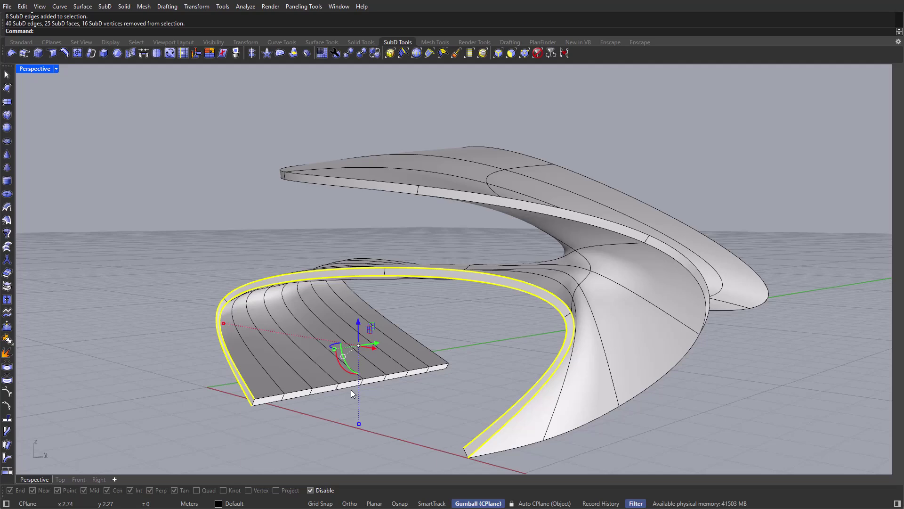
mouse_move(351, 389)
right_mouse_down()
mouse_move(356, 377)
mouse_move(340, 388)
right_mouse_up()
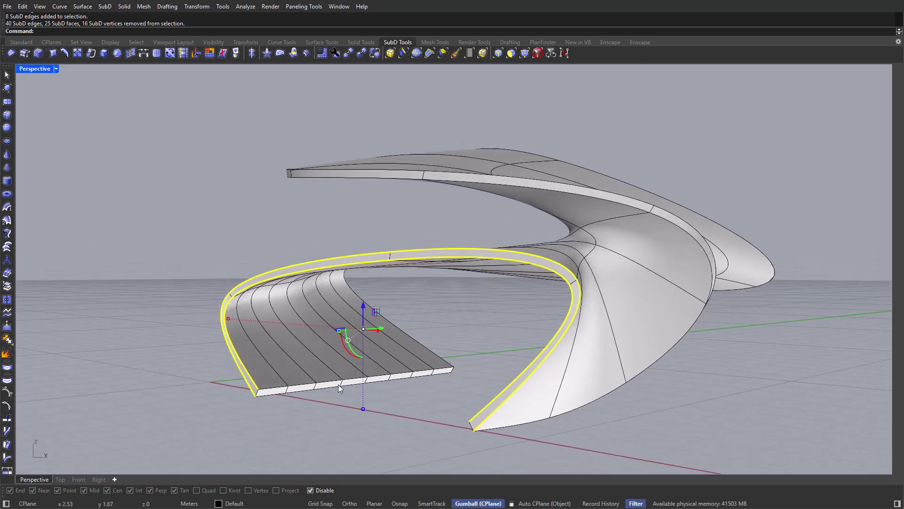
Step: Add the edges around the feet of both legs to the edge selection
scroll(252, 393, "up", 5)
left_click(259, 394, "shift")
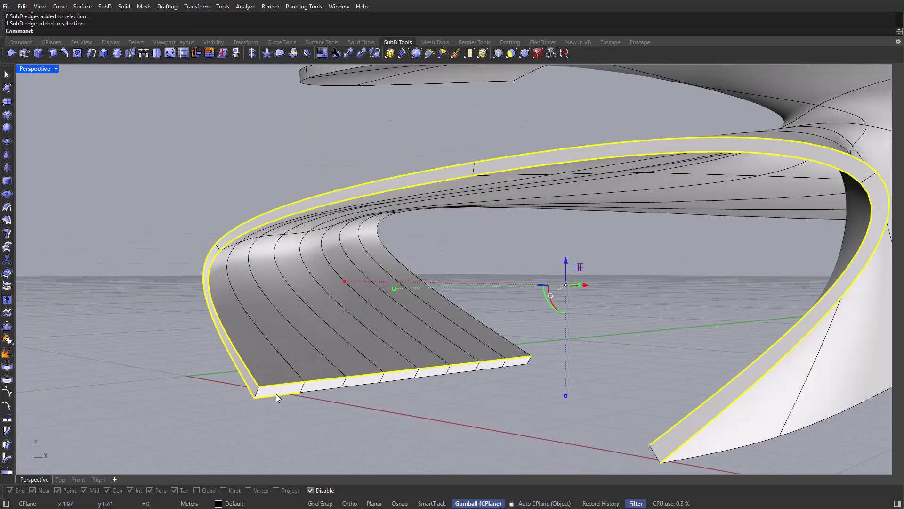
scroll(378, 394, "down", 3)
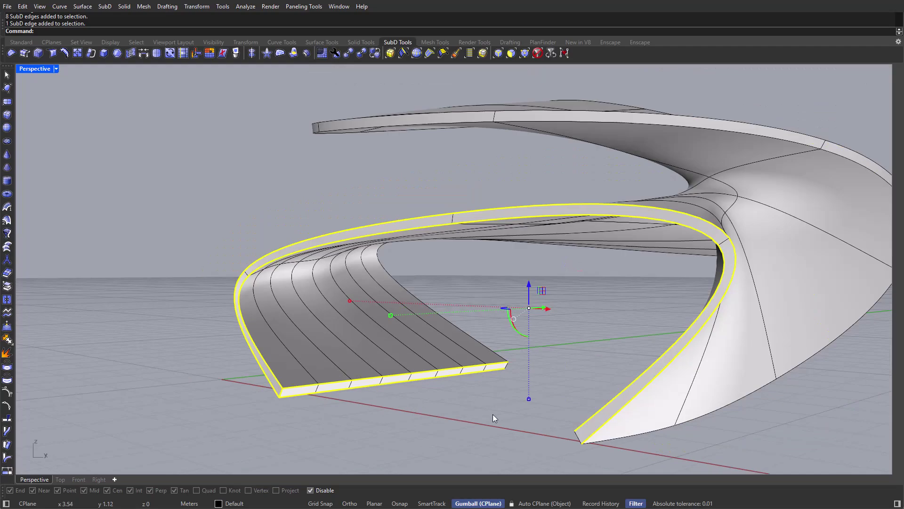
right_click_drag(580, 440, 656, 431, "shift")
left_click(543, 428, "shift")
scroll(636, 388, "up", 3)
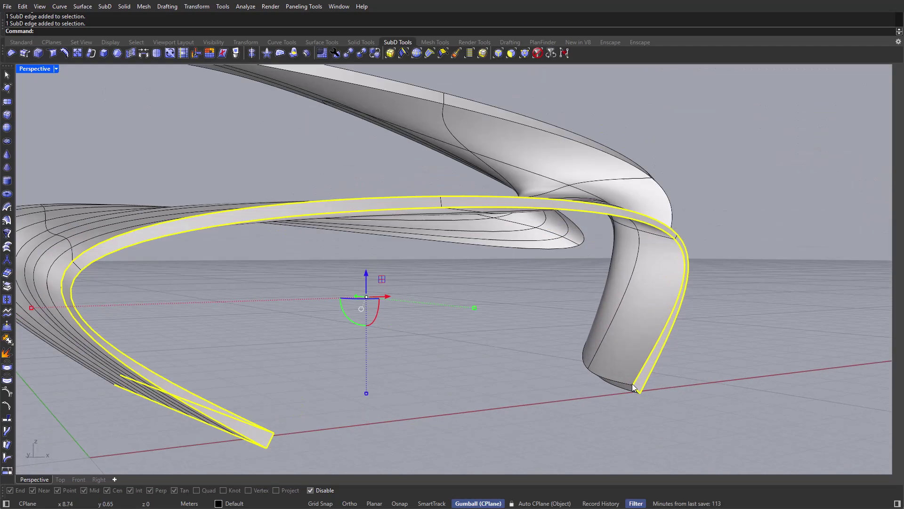
double_click(626, 382, "shift")
Step: Add the remaining rear rim edge loops and the missing end edge at the narrow foot to the selection
right_click_drag(629, 394, 329, 383)
scroll(741, 388, "up", 2)
double_click(770, 386, "shift")
double_click(776, 389, "shift")
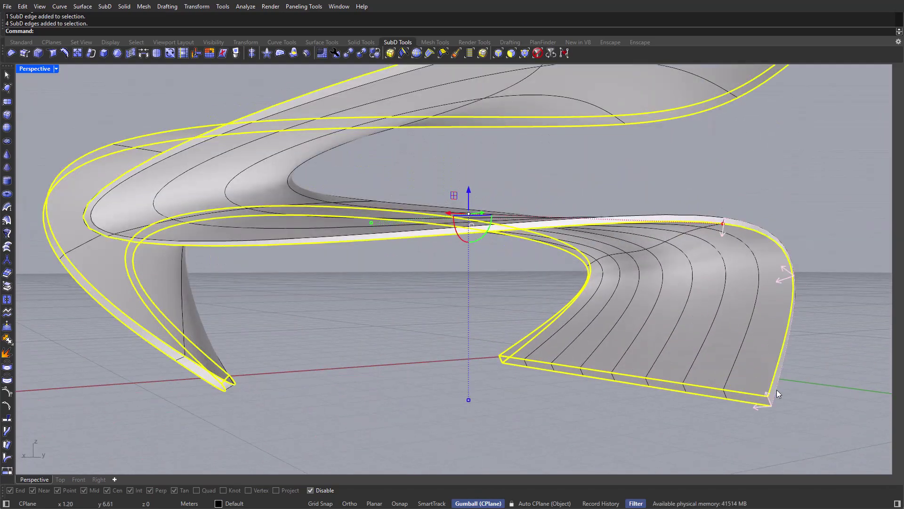
scroll(214, 382, "up", 2)
left_click(240, 388, "shift")
scroll(250, 388, "down", 2)
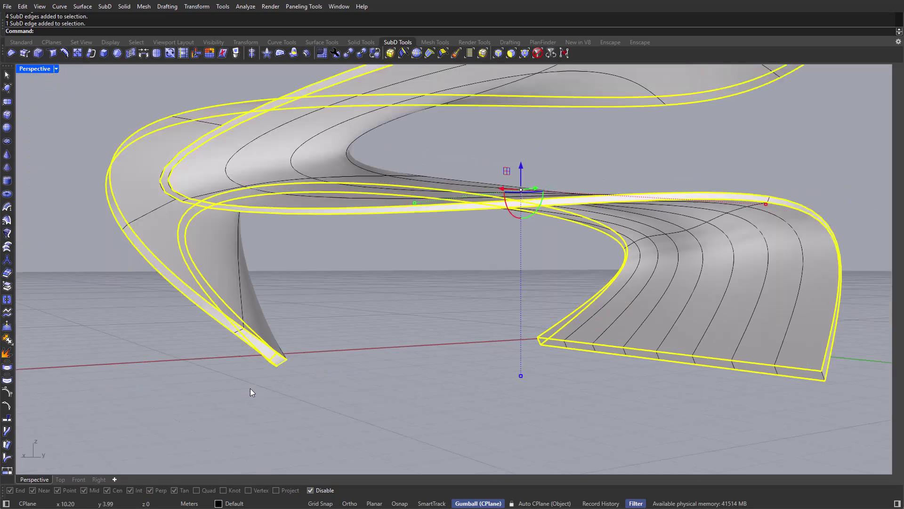
Step: Bevel the selected rim edges by a small amount with 2 segments, proportional offset and 0.5 straightness
right_click_drag(250, 388, 38, 84)
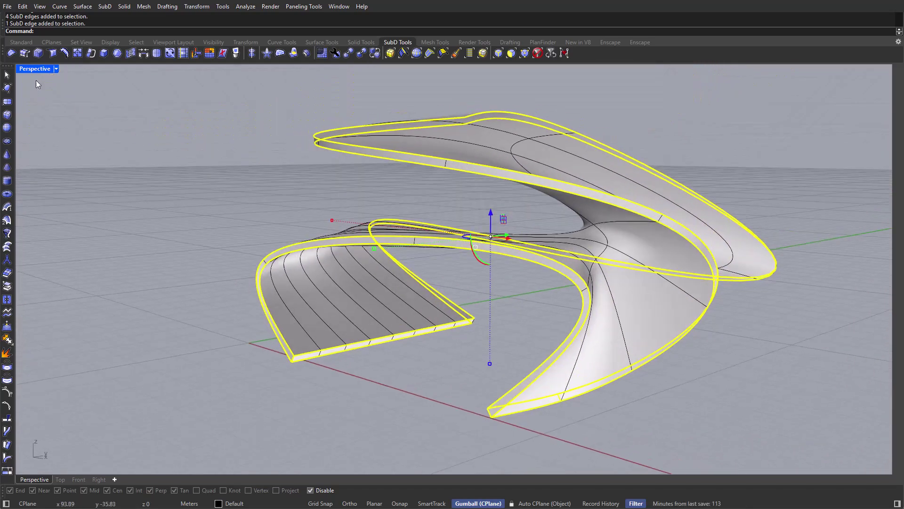
left_click(39, 53)
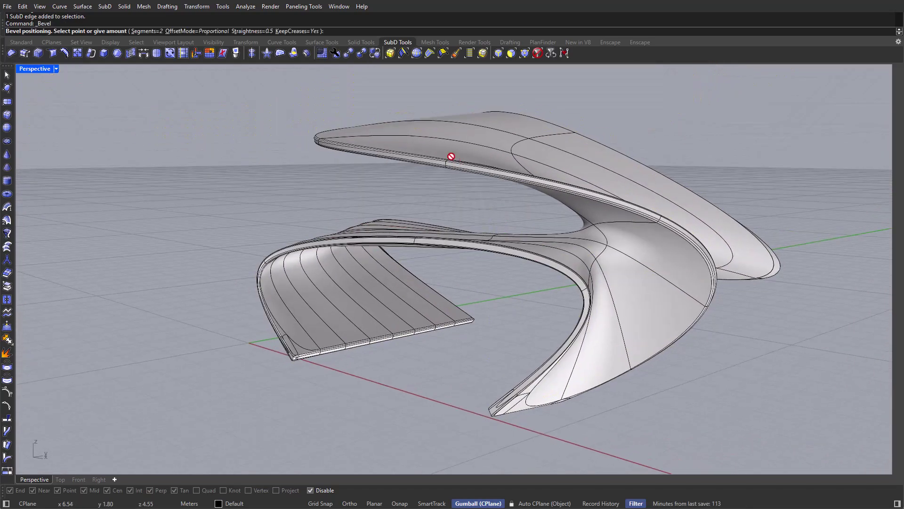
scroll(285, 343, "up", 5)
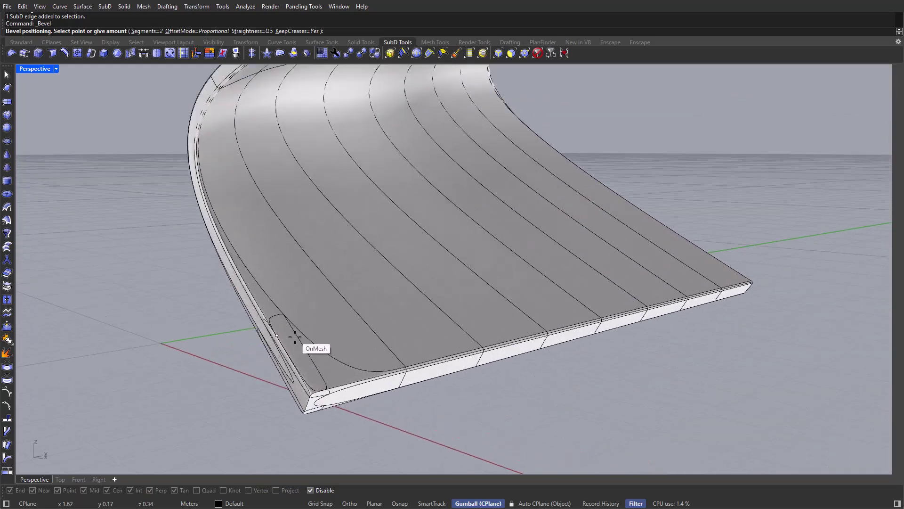
scroll(282, 334, "down", 4)
scroll(438, 209, "up", 2)
left_click(473, 204)
scroll(379, 284, "down", 4)
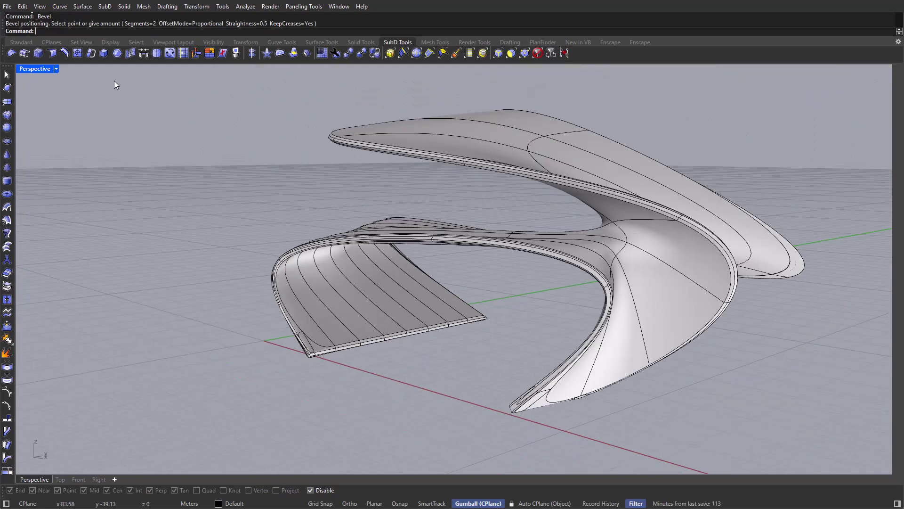
Step: Set the Perspective viewport's display mode to Arctic and view the finished form from the front
left_click(56, 69)
left_click(56, 196)
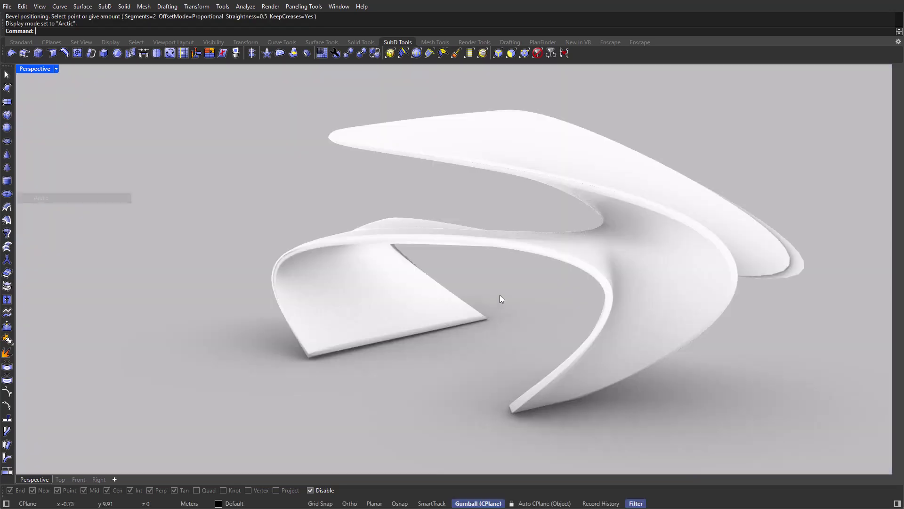
right_click_drag(502, 312, 570, 319)
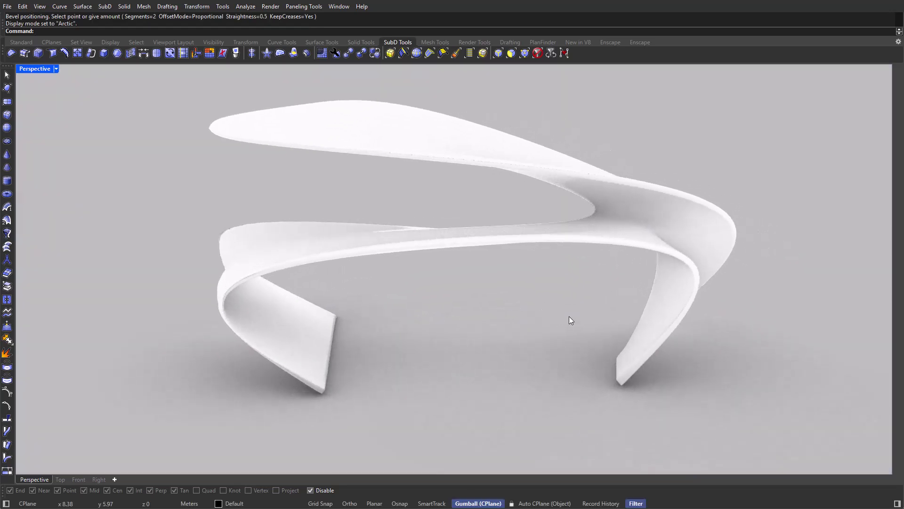
Step: Undo the last bevel and set the Perspective viewport's display mode to Shaded
scroll(253, 273, "up", 3)
scroll(253, 270, "up", 3)
scroll(165, 273, "up", 2)
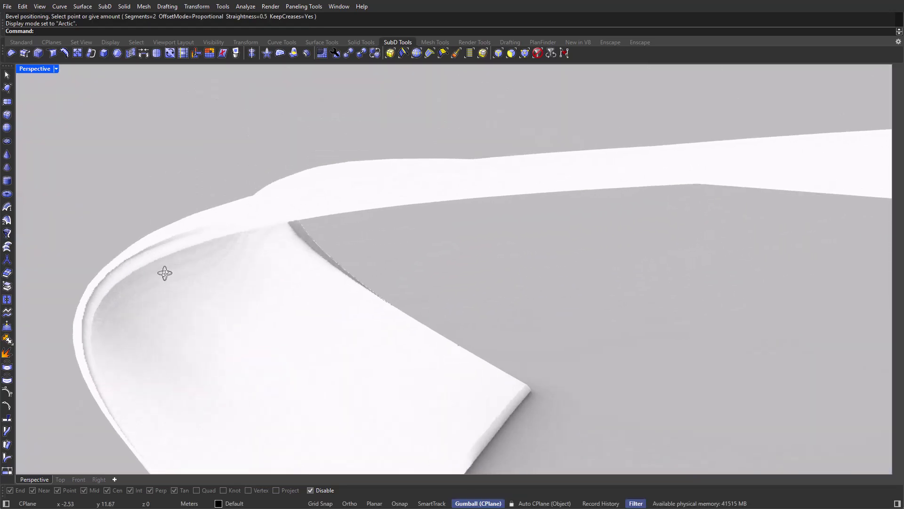
scroll(168, 237, "down", 5)
key("ctrl+z")
left_click(56, 68)
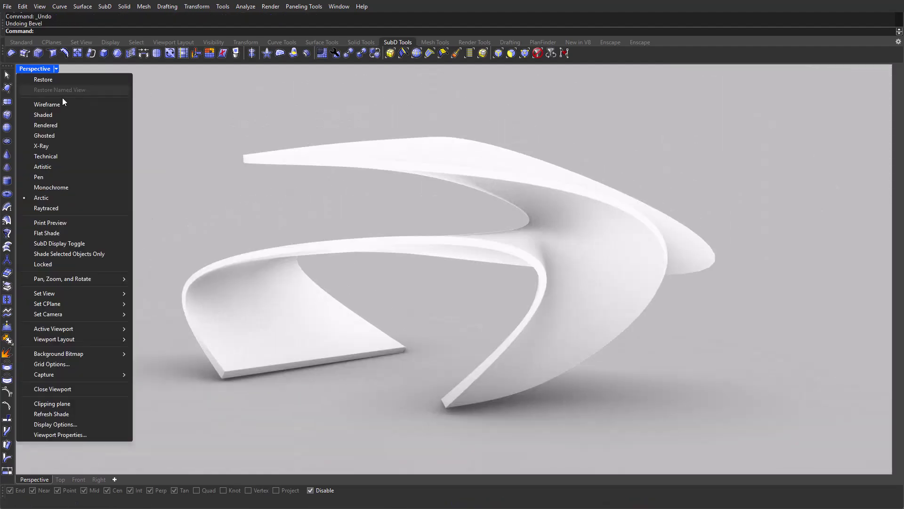
left_click(43, 114)
Step: Bevel the lower ribbon's two front rim edge loops by a small amount with 2 segments, proportional offset and 0.5 straightness
scroll(198, 283, "up", 3)
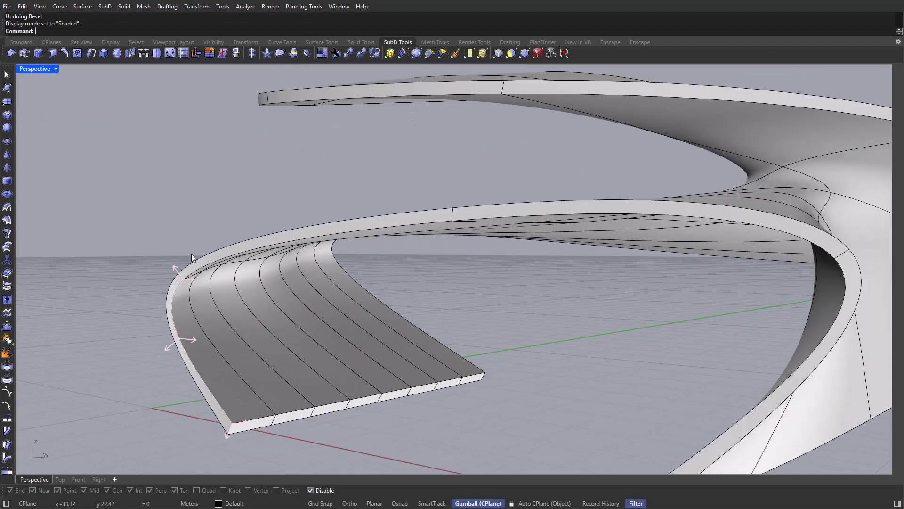
scroll(182, 248, "down", 2)
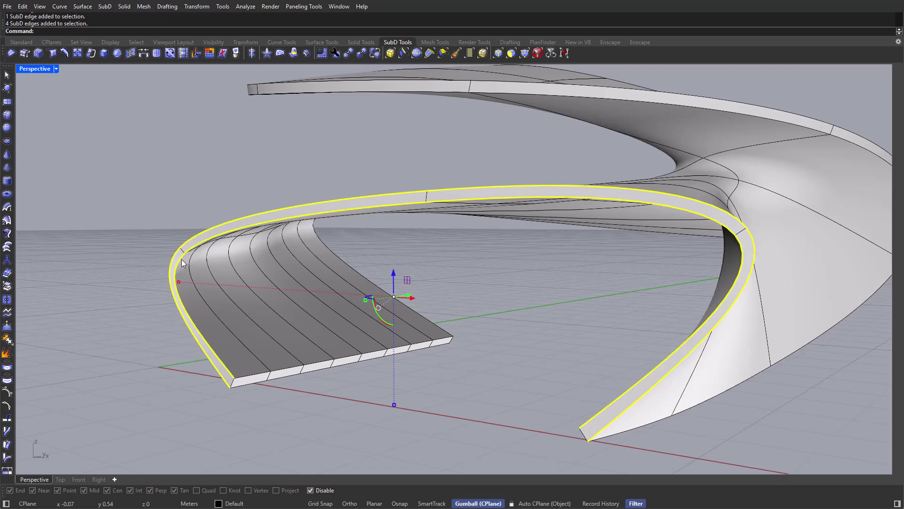
right_click_drag(192, 178, 164, 184, "shift")
left_click(40, 53)
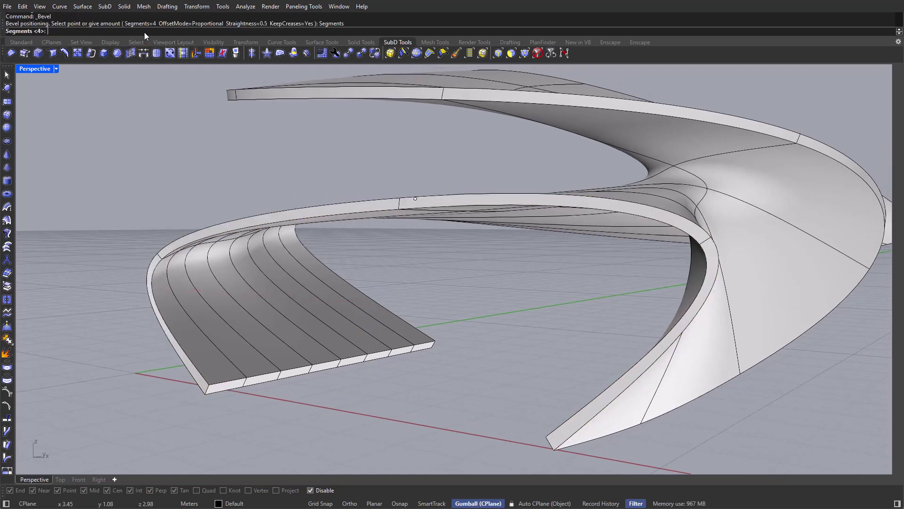
type("2")
key("Return")
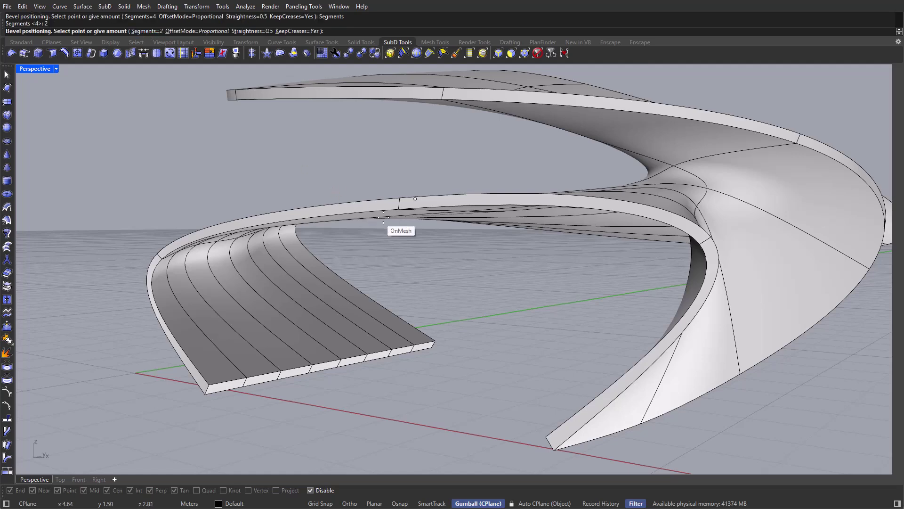
scroll(443, 207, "up", 5)
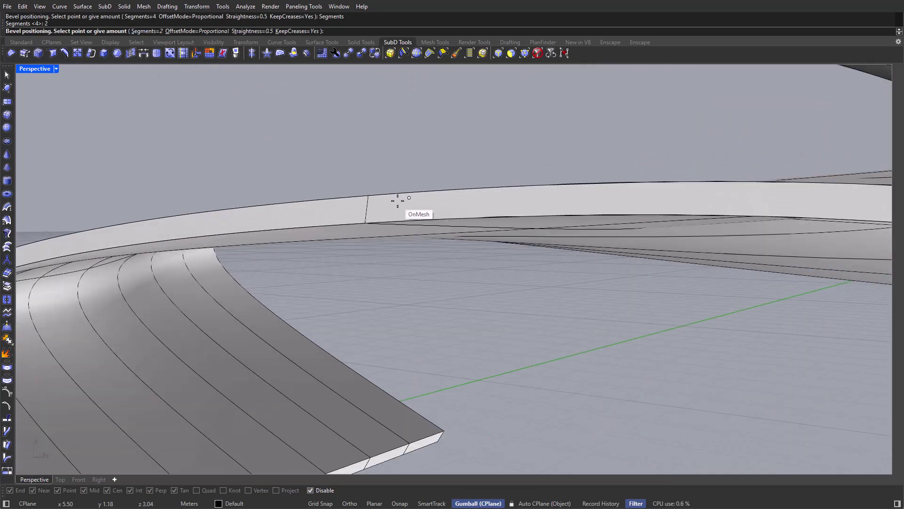
left_click(421, 201)
scroll(413, 202, "down", 5)
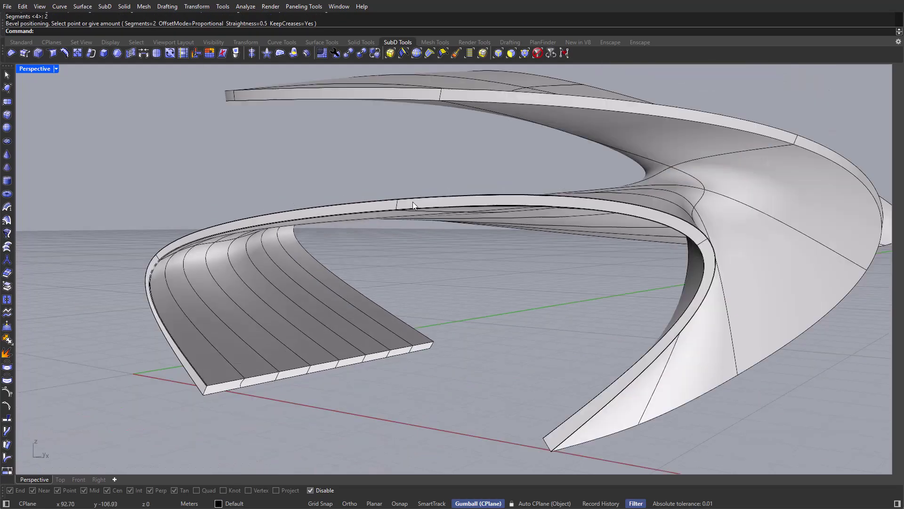
Step: Bevel both rim edge loops along the upper ribbon's front with 2 segments, proportional offset and 0.5 straightness
right_click_drag(412, 202, 429, 187)
double_click(430, 173)
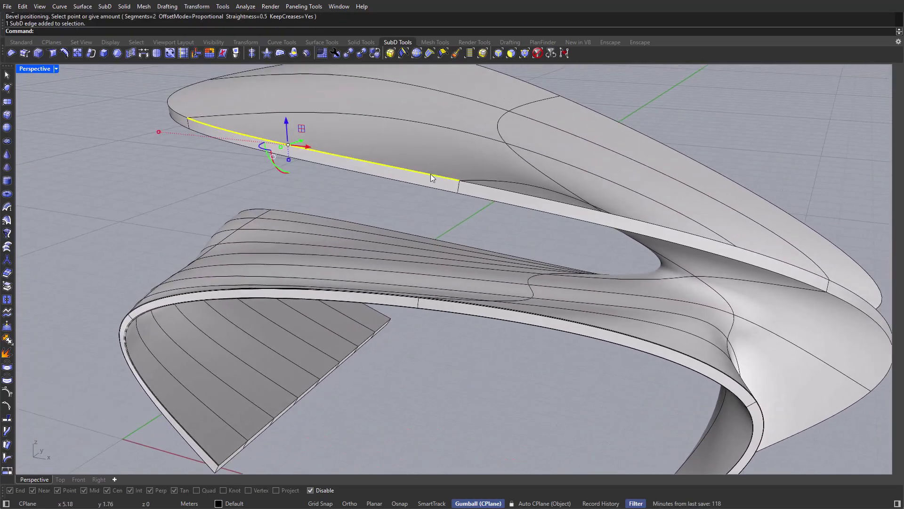
double_click(475, 198, "shift")
right_click_drag(482, 207, 321, 122, "shift")
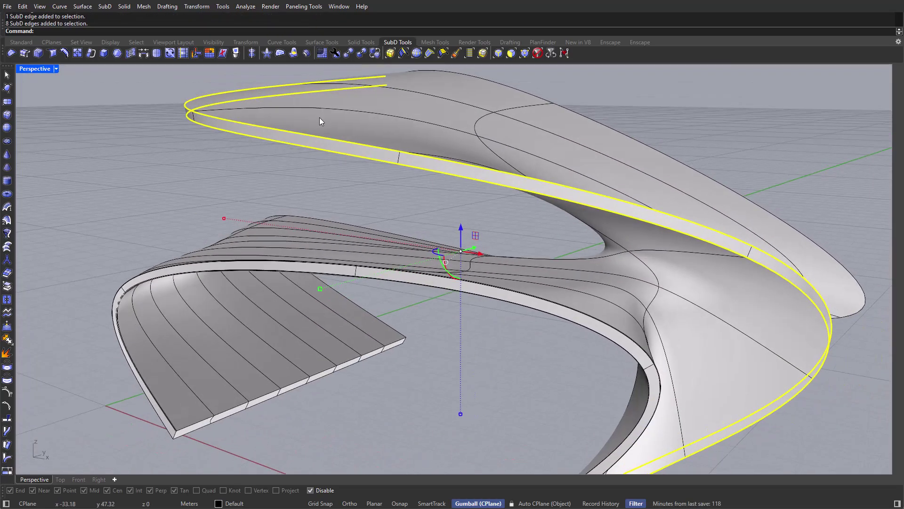
left_click(53, 56)
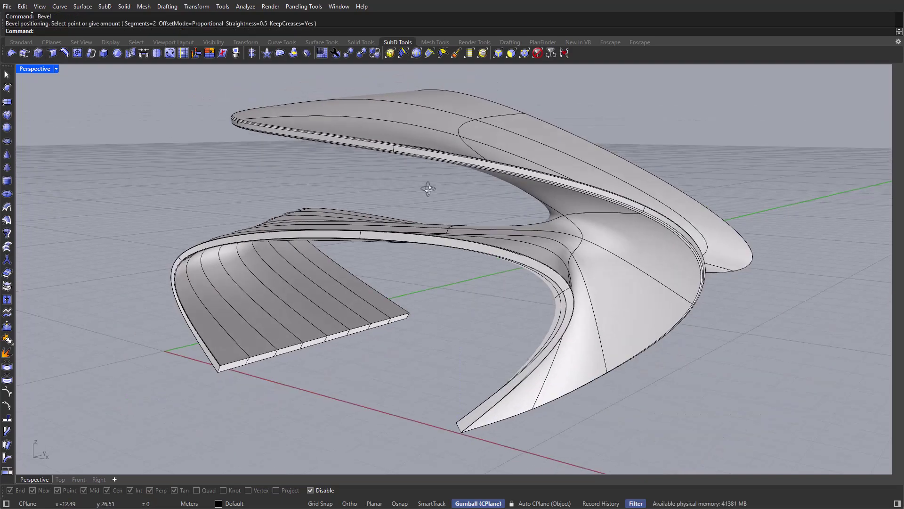
Step: Bevel the rim edges on the rear side of the form with 2 segments, proportional offset and 0.5 straightness
right_click_drag(428, 191, 444, 357)
scroll(239, 360, "up", 2)
left_click(234, 354)
double_click(613, 351)
left_click(38, 53)
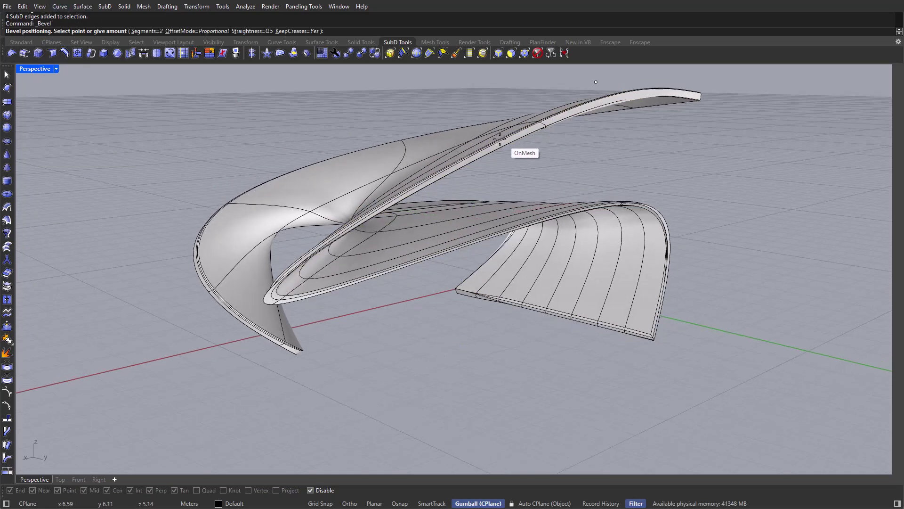
scroll(524, 137, "up", 3)
right_click_drag(565, 122, 404, 135, "shift")
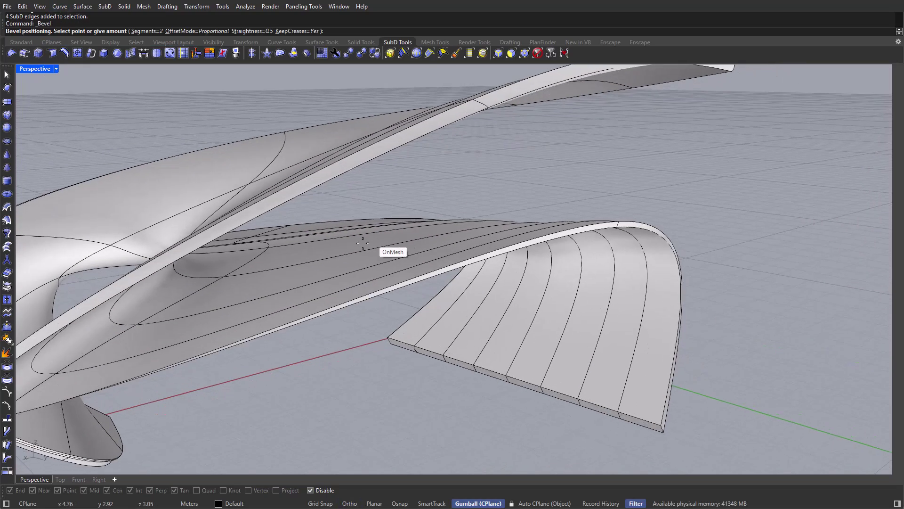
right_click_drag(446, 245, 441, 237)
scroll(440, 237, "down", 3)
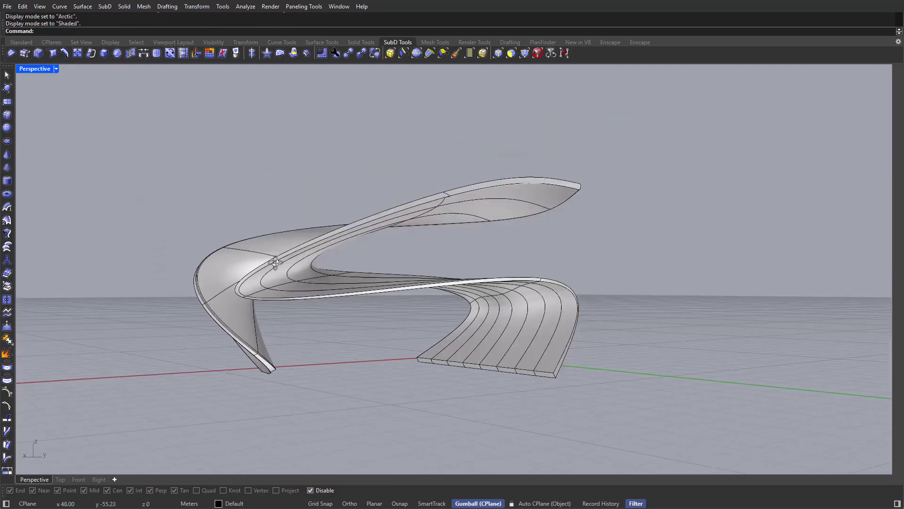
Step: Draw an ellipse over the middle of the form in the Top viewport, with a second-axis radius of about 1.85 m, and return to Perspective
right_click_drag(514, 153, 363, 246)
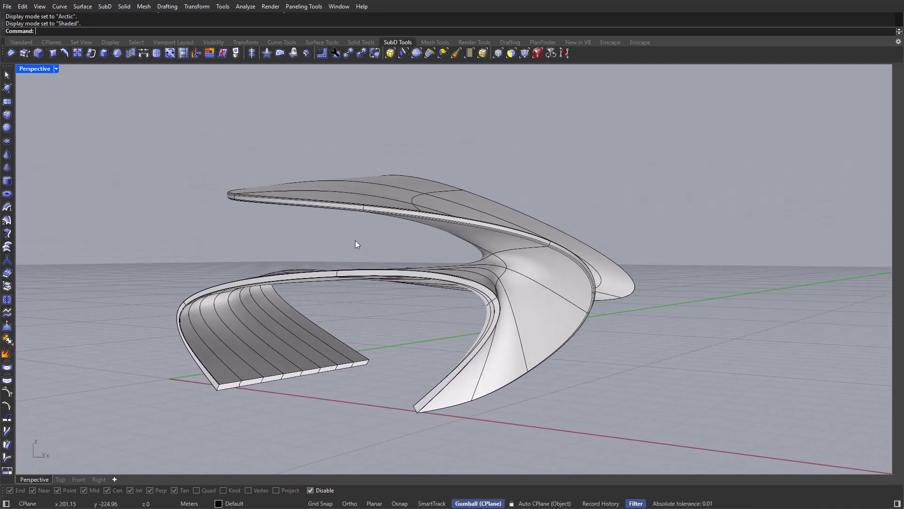
mouse_move(355, 244)
right_mouse_down()
mouse_move(382, 238)
mouse_move(348, 238)
mouse_move(367, 256)
right_mouse_up()
scroll(366, 255, "down", 2)
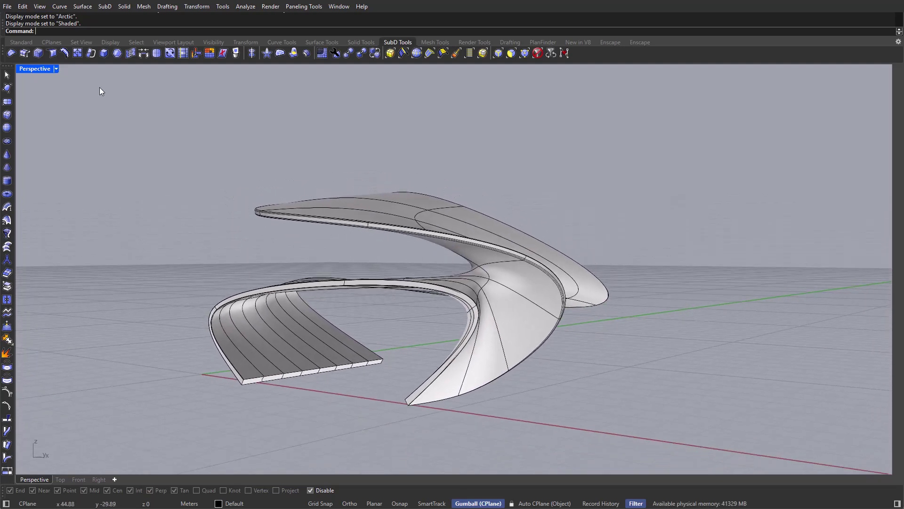
double_click(34, 69)
double_click(21, 70)
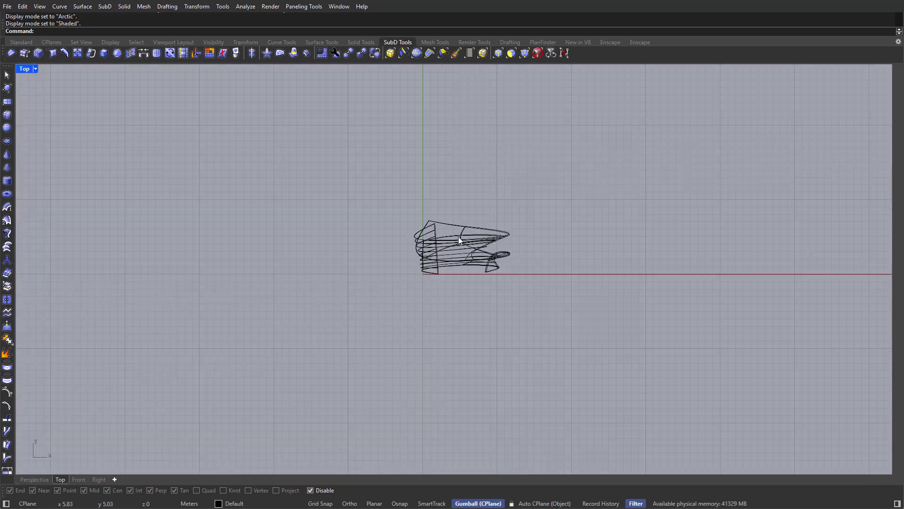
scroll(459, 236, "up", 6)
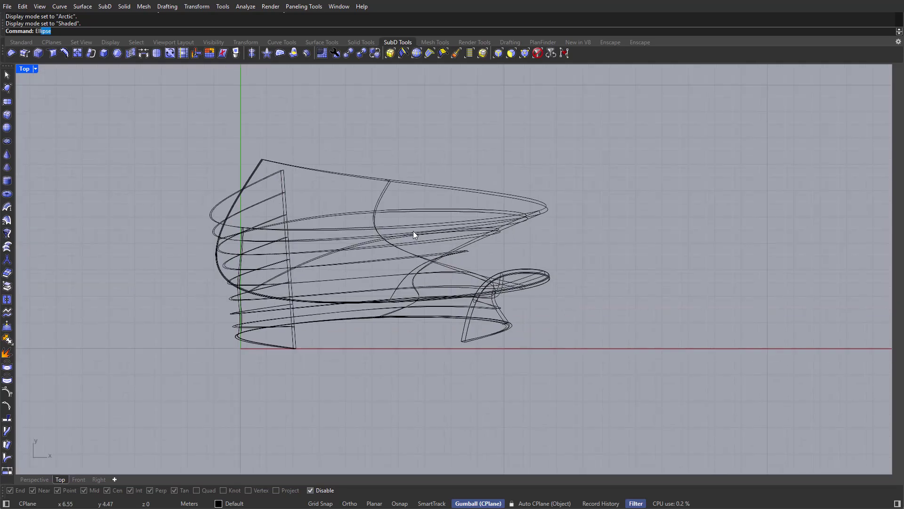
scroll(404, 249, "up", 2)
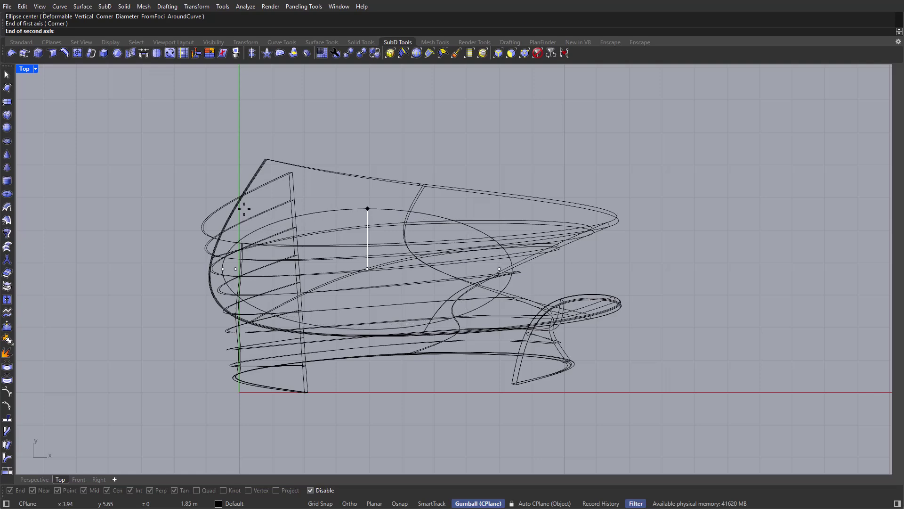
double_click(25, 69)
double_click(476, 67)
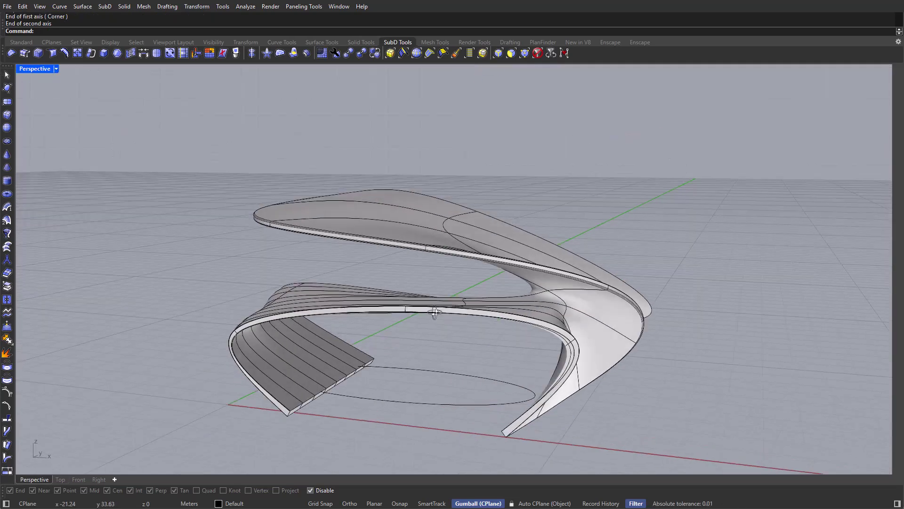
Step: Extrude the ground ellipse vertically past the top of the form
left_click(453, 404)
right_click_drag(453, 403, 487, 366)
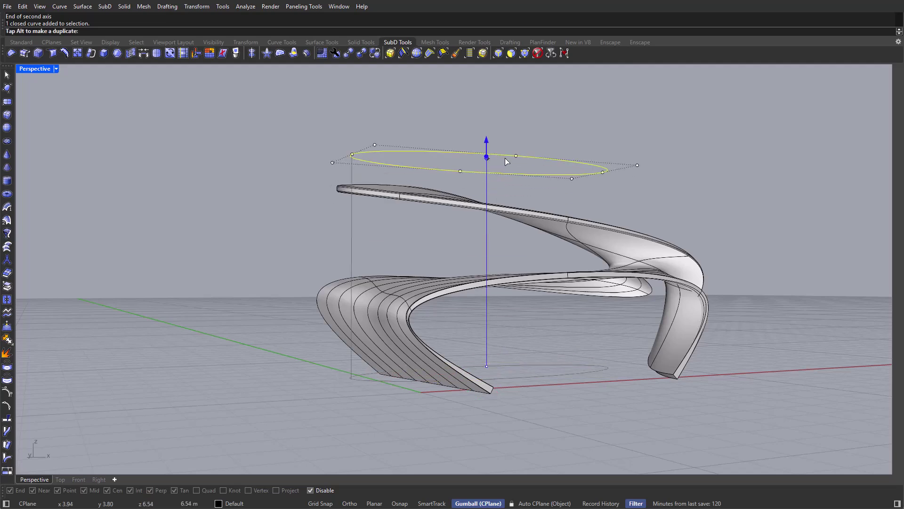
left_click_drag(505, 161, 506, 143)
right_click_drag(410, 278, 560, 283)
Step: Try to fit the elliptical extrusion inside the form by narrowing it and shifting it along the Y axis
left_click(532, 273)
left_click_drag(505, 267, 524, 267)
key("ctrl+z")
right_click_drag(518, 267, 512, 267)
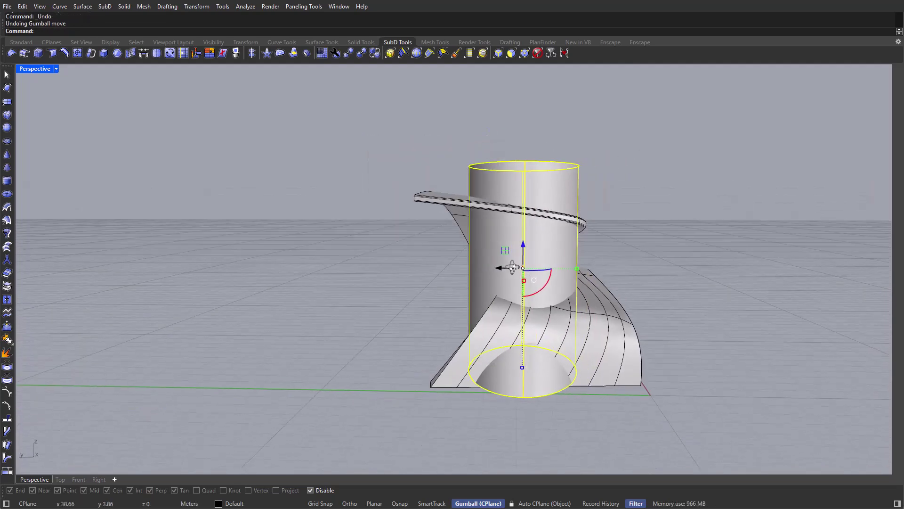
mouse_move(577, 267)
left_mouse_down()
mouse_move(521, 268)
mouse_move(569, 267)
left_mouse_up()
right_click_drag(526, 271, 523, 285)
left_click_drag(512, 268, 517, 270)
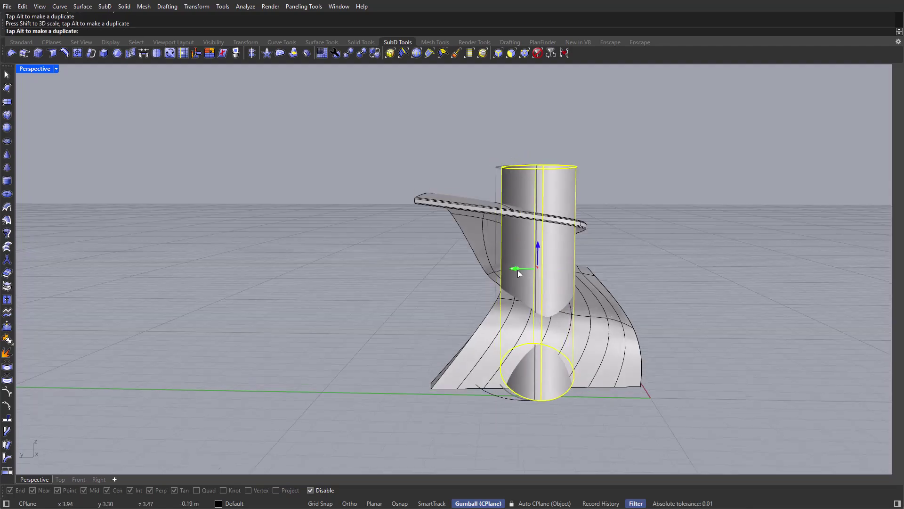
left_click_drag(575, 269, 571, 270)
right_click_drag(561, 278, 422, 292)
key("Escape")
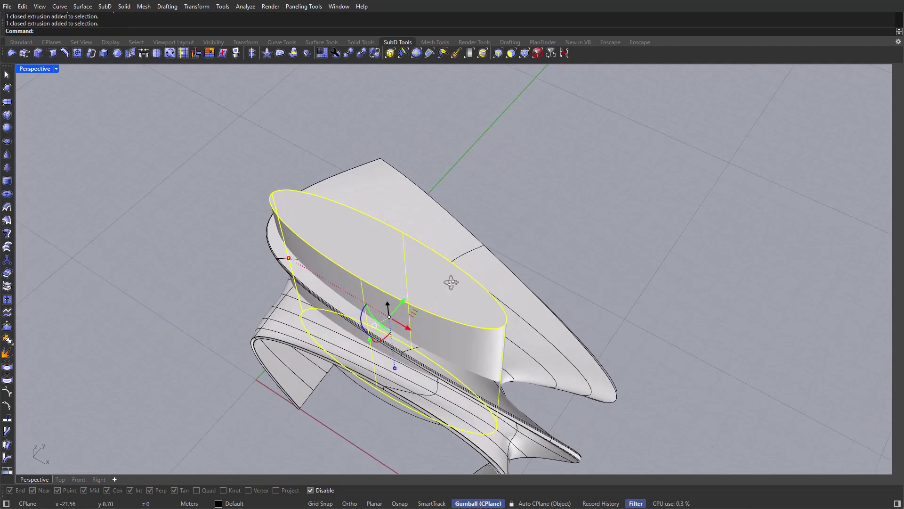
Step: Delete the elliptical extrusion while keeping its base ellipse
right_click_drag(452, 282, 610, 222)
key("Escape")
left_click(495, 220)
right_click_drag(494, 220, 486, 226)
left_click(550, 184)
key("Delete")
Step: Scale the SubD form along the Y axis to make it deeper
left_click(538, 256)
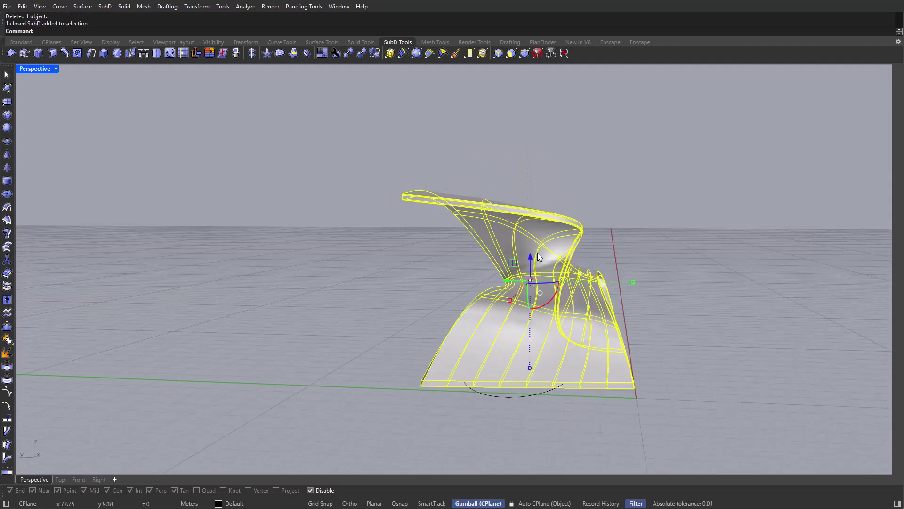
right_click_drag(540, 255, 623, 274)
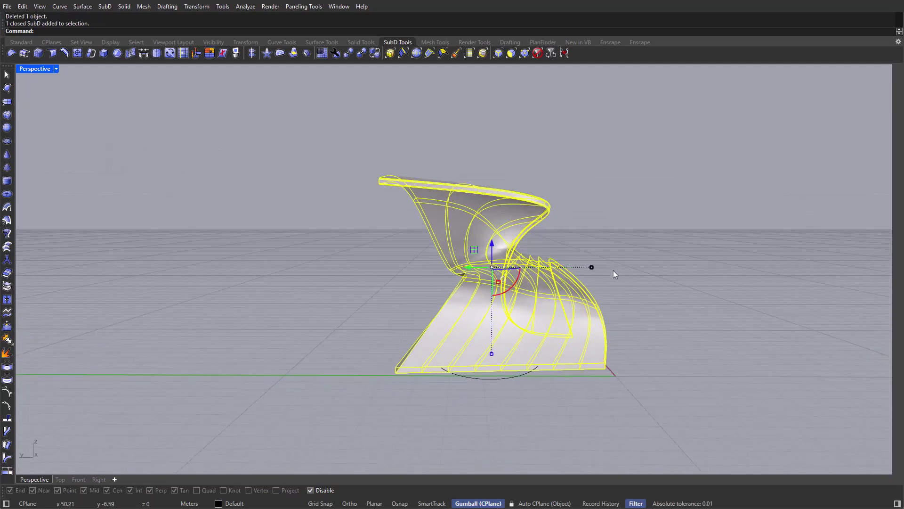
left_click_drag(591, 267, 631, 272)
right_click_drag(630, 272, 503, 313)
key("Escape")
Step: Extrude the base ellipse vertically through both ribbons to above the top of the deepened form
left_click(466, 380)
right_click_drag(467, 379, 419, 310)
left_click_drag(463, 347, 462, 103)
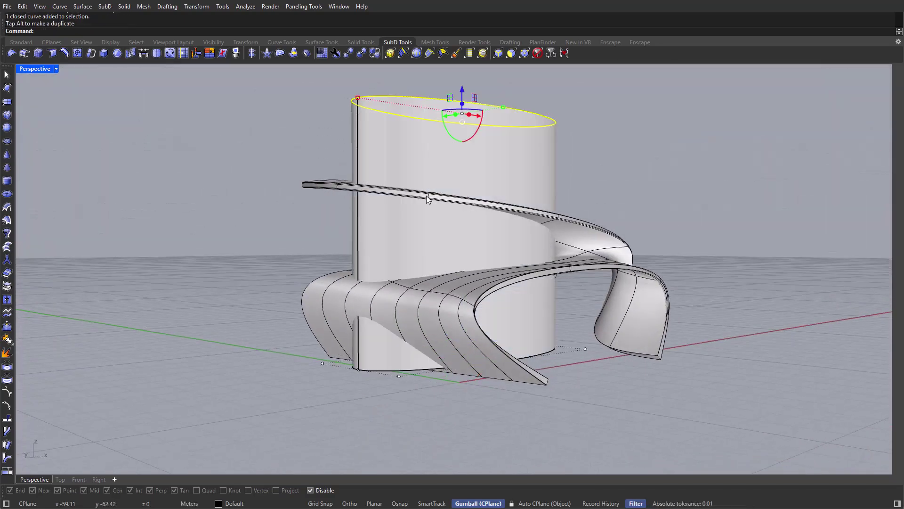
key("Escape")
Step: Adjust the new elliptical extrusion's depth and shift it to fit within the ribbons
right_click_drag(426, 196, 510, 154)
left_click(510, 154)
right_click_drag(522, 236, 555, 240)
scroll(516, 238, "up", 5)
left_click_drag(555, 240, 537, 244)
left_click_drag(455, 239, 475, 242)
key("Escape")
Step: Split the elliptical extrusion using the SubD form as the cutting object
scroll(471, 242, "down", 3)
right_click_drag(518, 260, 471, 249)
left_click(453, 265)
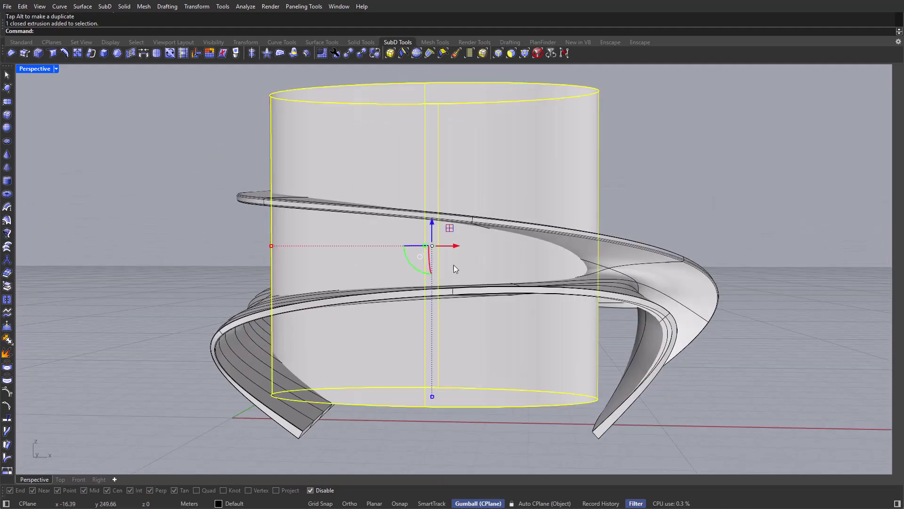
key("Escape")
right_click_drag(508, 289, 420, 272)
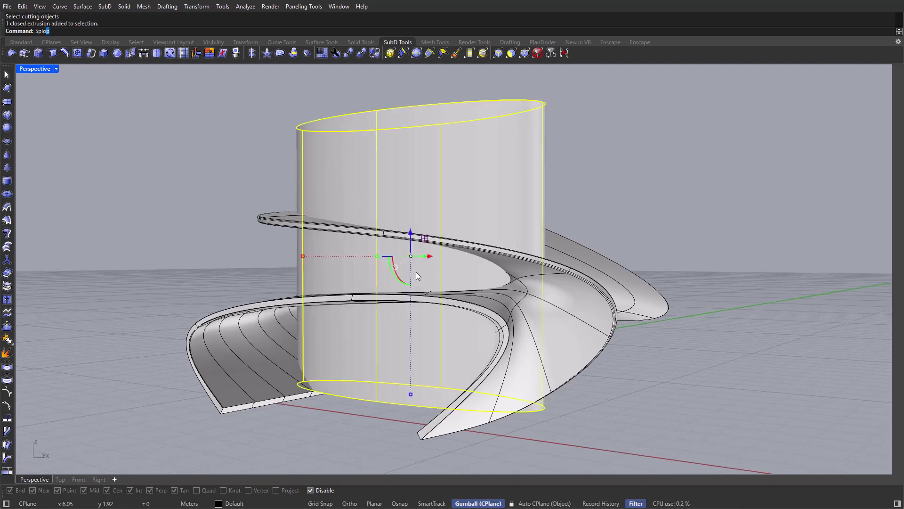
type("t")
key("Return")
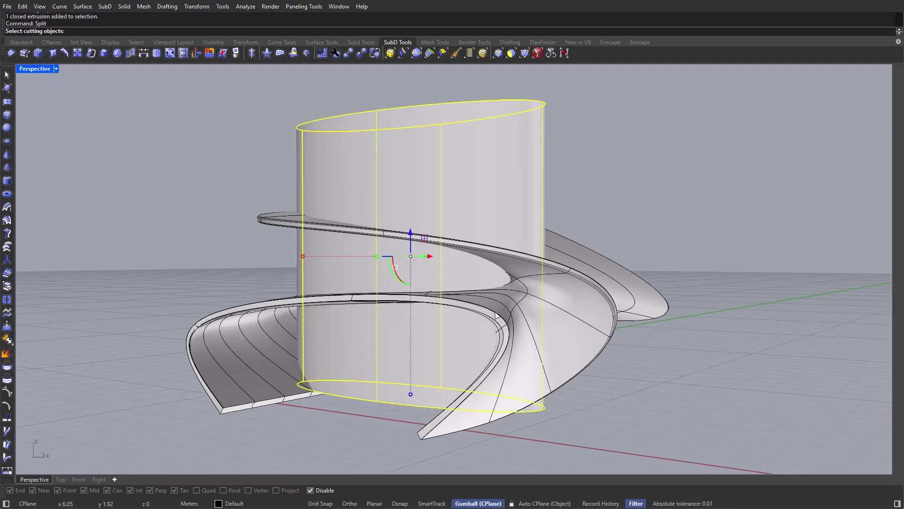
left_click(588, 326)
key("Return")
key("Escape")
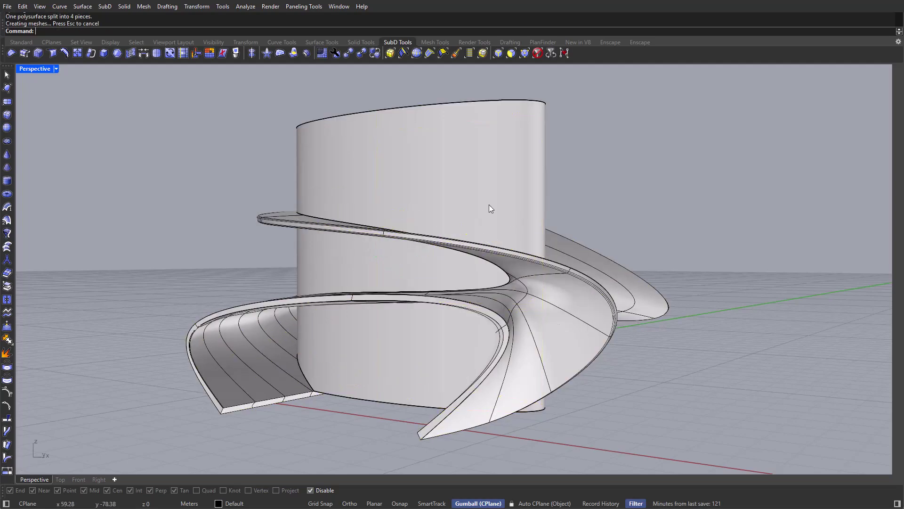
Step: Delete the extrusion pieces above the upper ribbon and below the lower ribbon, keeping the wall between them
left_click(466, 182)
key("Delete")
right_click_drag(456, 191, 888, 333)
key("Delete")
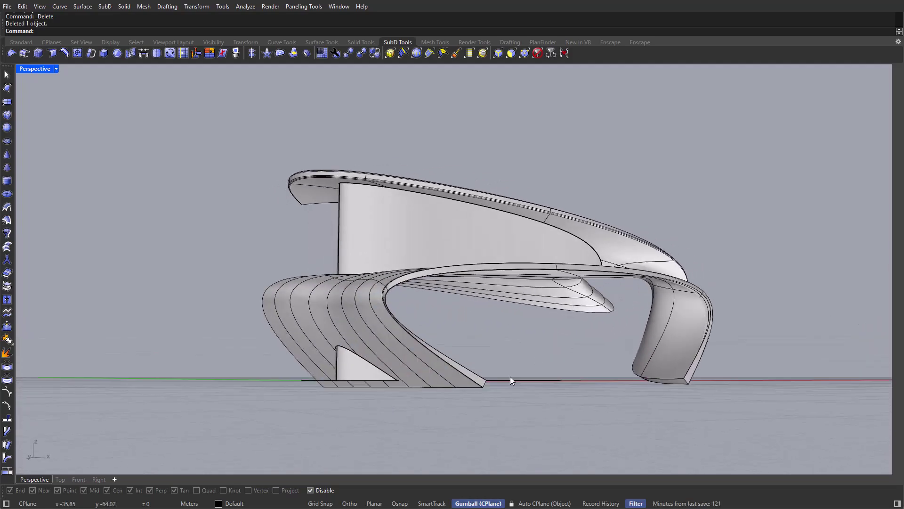
scroll(351, 367, "up", 4)
scroll(360, 352, "down", 5)
right_click_drag(426, 358, 358, 380)
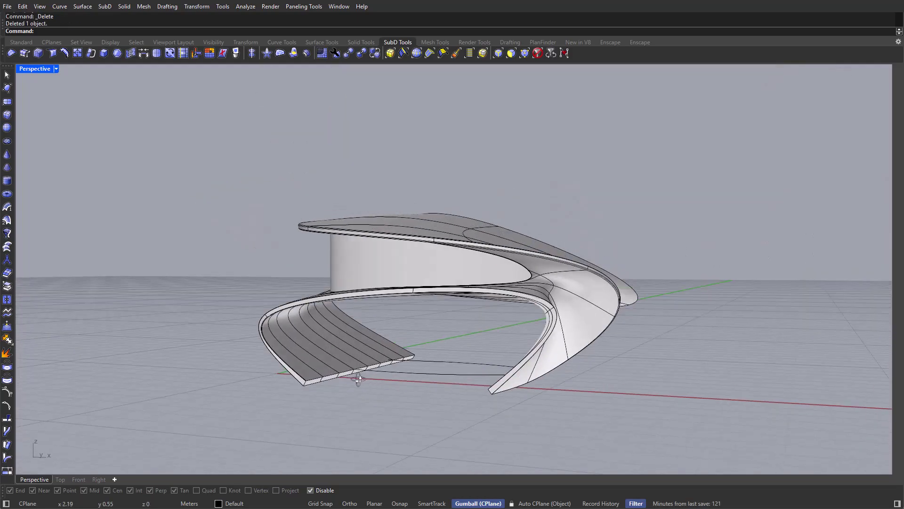
Step: Move and scale the ground ellipse so its outline fits the opening beneath the lower ribbon
left_click(447, 374)
right_click_drag(449, 372, 428, 361)
left_click_drag(427, 361, 380, 368)
right_click_drag(523, 348, 497, 349)
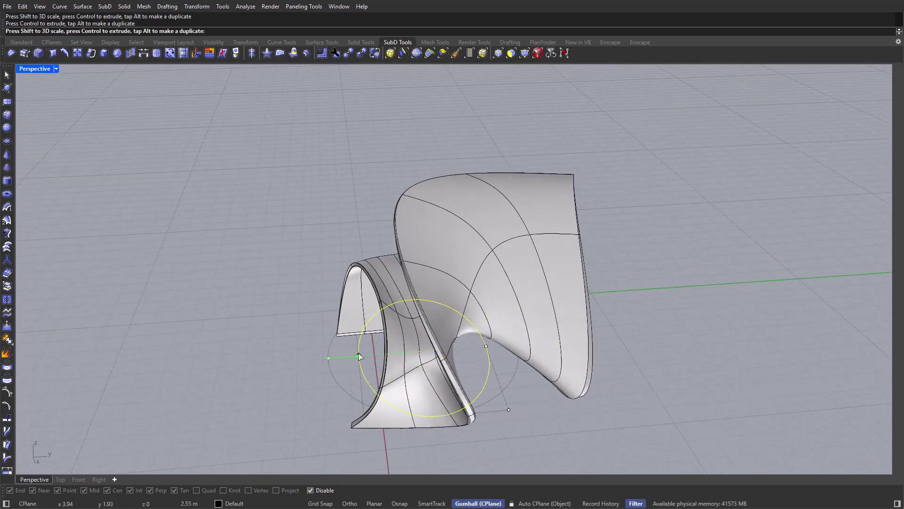
left_click_drag(359, 357, 359, 357)
right_click_drag(362, 356, 487, 325)
left_click_drag(473, 369, 425, 364)
right_click_drag(425, 364, 353, 358)
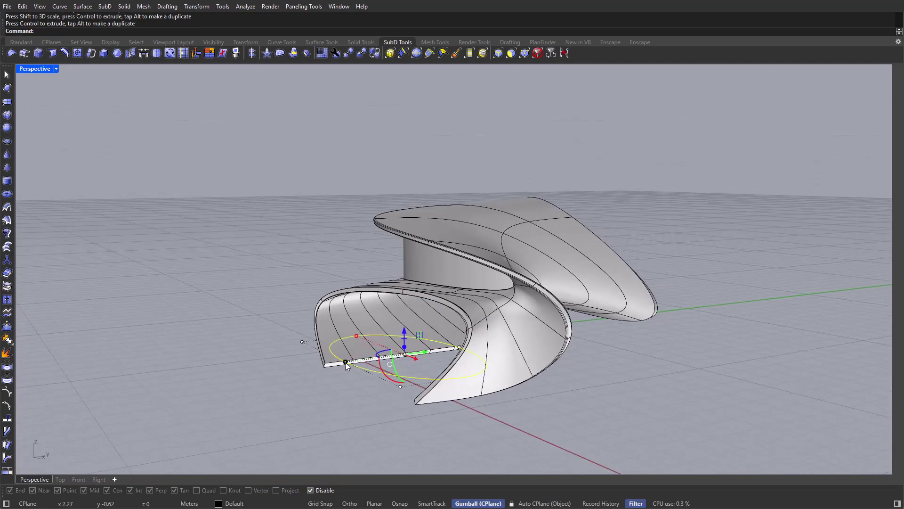
left_click_drag(335, 366, 334, 365)
right_click_drag(334, 365, 366, 362)
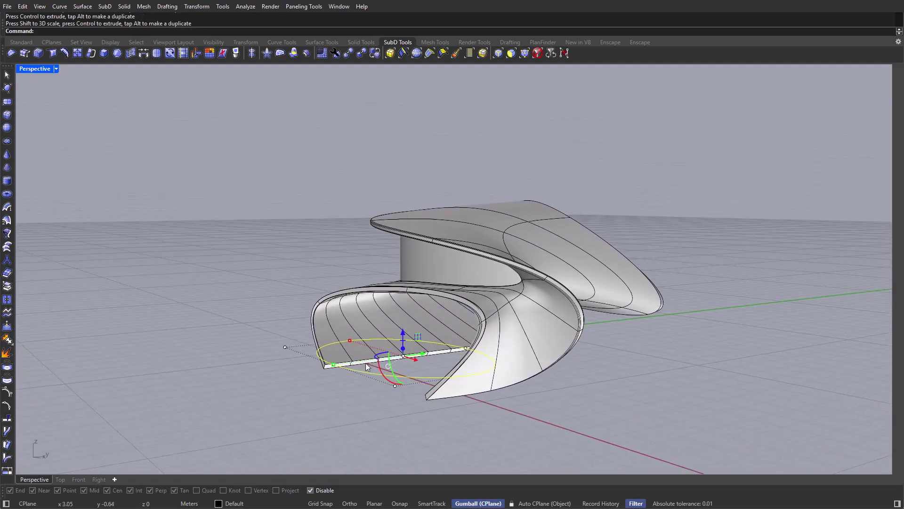
Step: Extrude the lower ellipse vertically to above the upper ribbon, then narrow and shift the extrusion to fit within the ribbons
left_click_drag(401, 174, 402, 173)
right_click_drag(410, 260, 347, 268)
left_click(480, 272)
key("ctrl+z")
left_click_drag(345, 263, 369, 265)
right_click_drag(369, 265, 516, 288)
left_click_drag(375, 261, 364, 261)
right_click_drag(522, 283, 441, 255)
left_click_drag(442, 251, 430, 244)
right_click_drag(430, 244, 459, 249)
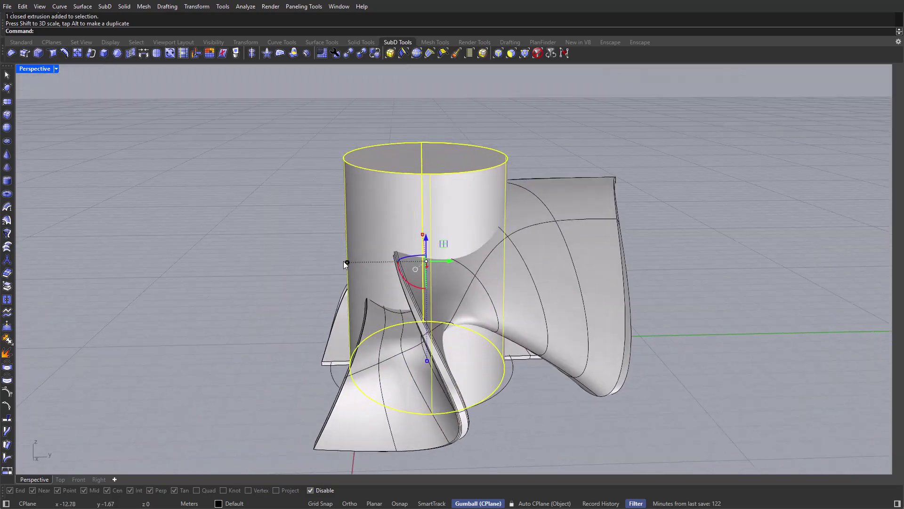
left_click_drag(344, 263, 359, 265)
left_click(456, 262)
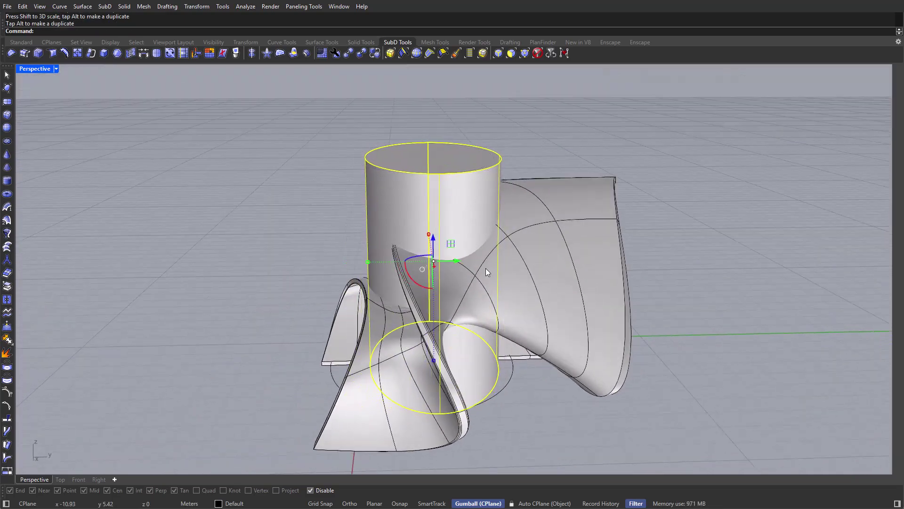
Step: Split the new elliptical extrusion using the SubD form as the cutting object
right_click_drag(485, 268, 595, 339)
left_click(578, 339)
left_click(504, 326)
right_click_drag(226, 302, 215, 287)
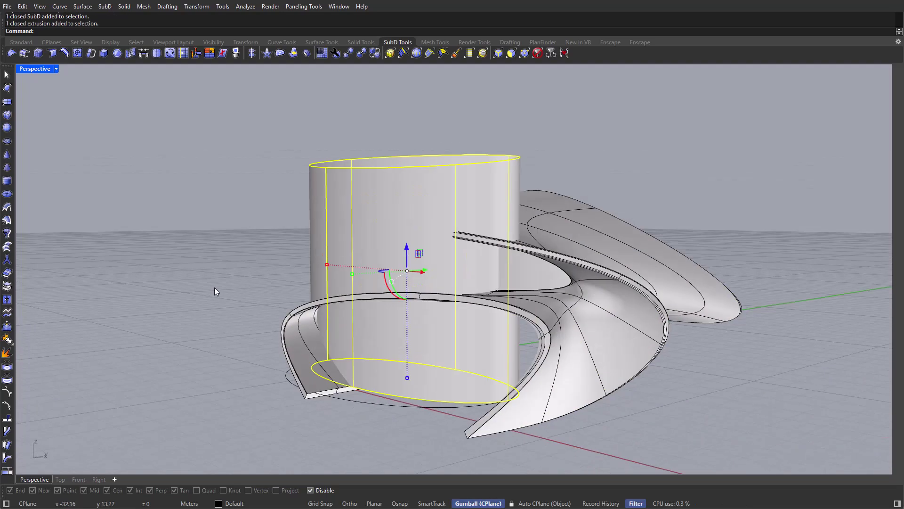
type("Split")
key("Return")
left_click(600, 353)
key("Return")
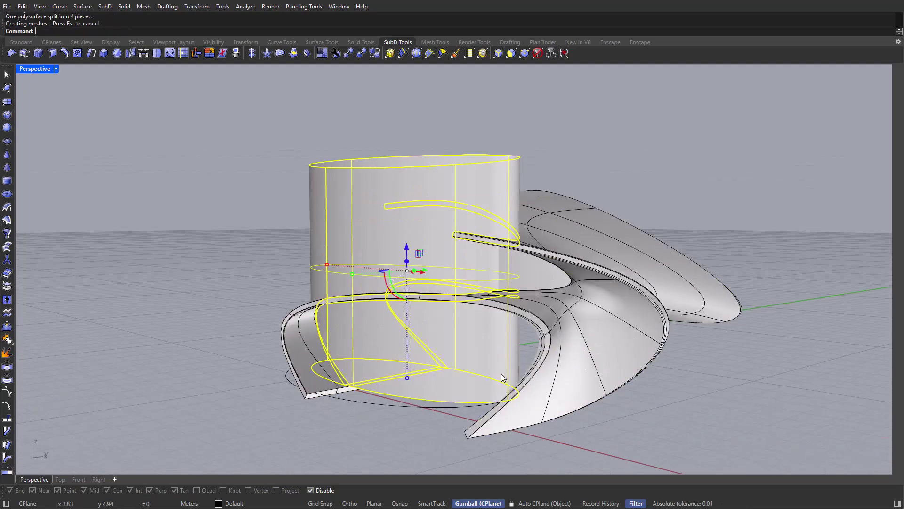
key("Escape")
Step: Delete the split extrusion pieces above the lower ribbon, keeping the wall beneath it
right_click_drag(501, 374, 455, 252)
key("Delete")
right_click_drag(397, 256, 418, 240)
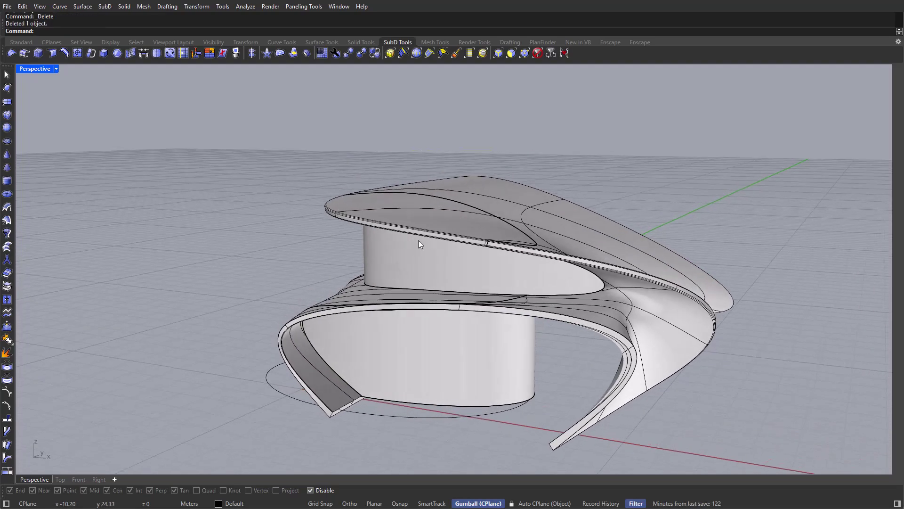
right_click_drag(507, 273, 307, 363)
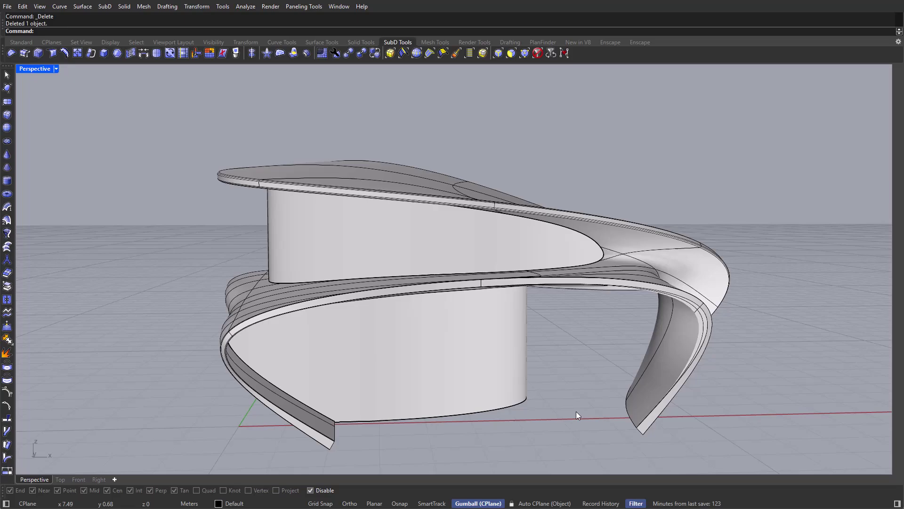
right_click_drag(579, 388, 439, 296)
Step: Extract the wireframe of the upper elliptical wall and turn its curves into frame members with MultiPipe
left_click(438, 293)
left_click(434, 259)
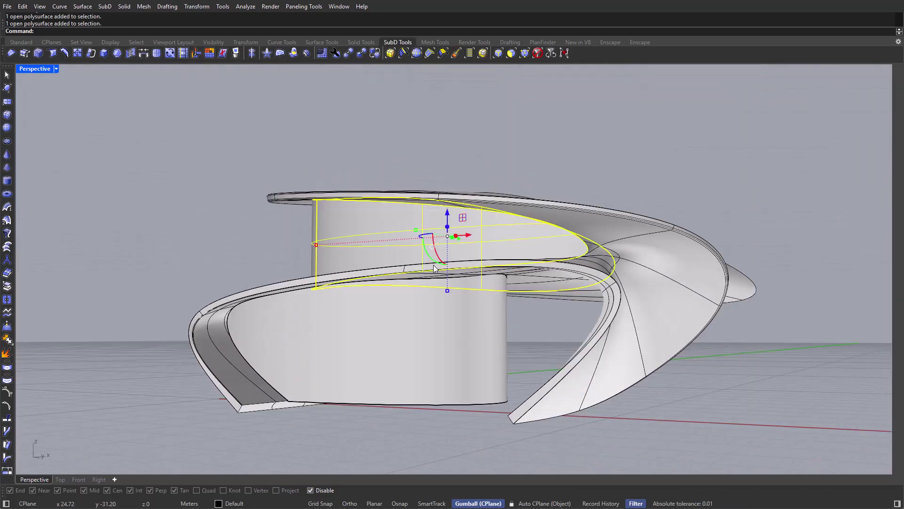
scroll(430, 257, "up", 8)
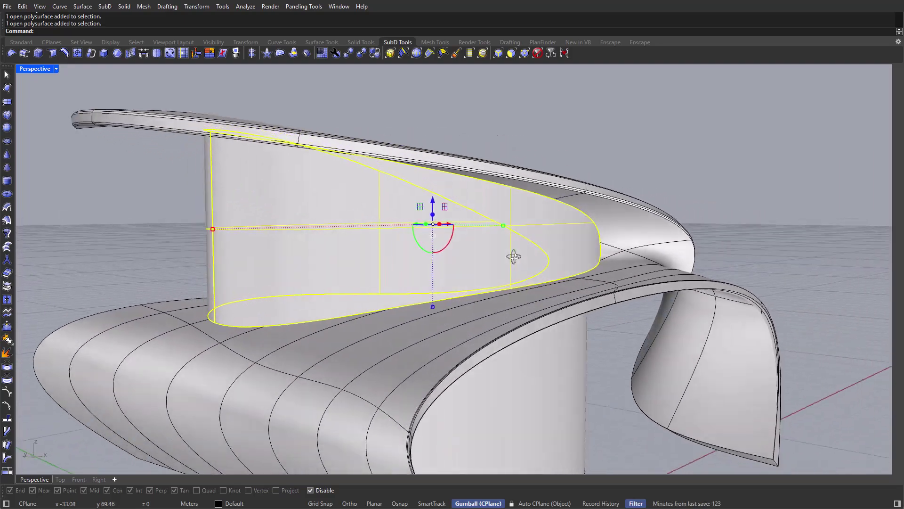
right_click_drag(514, 257, 315, 319)
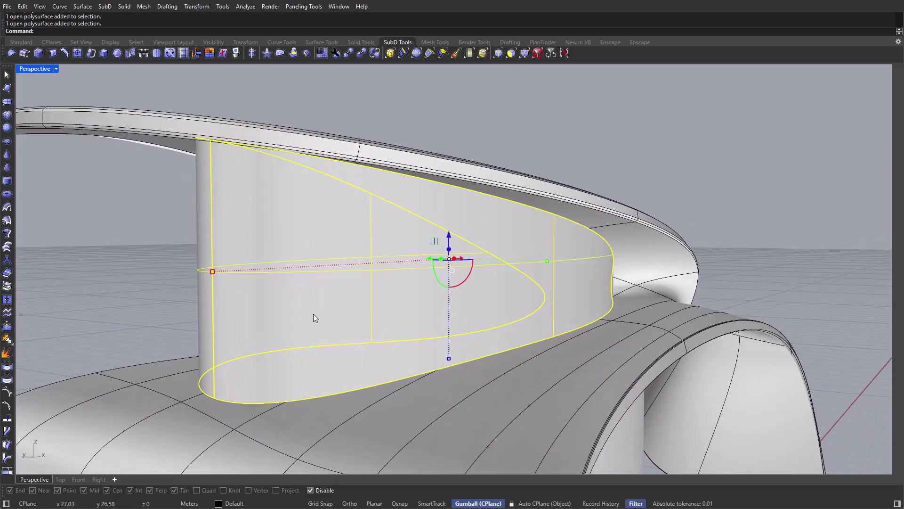
right_click_drag(528, 315, 450, 295)
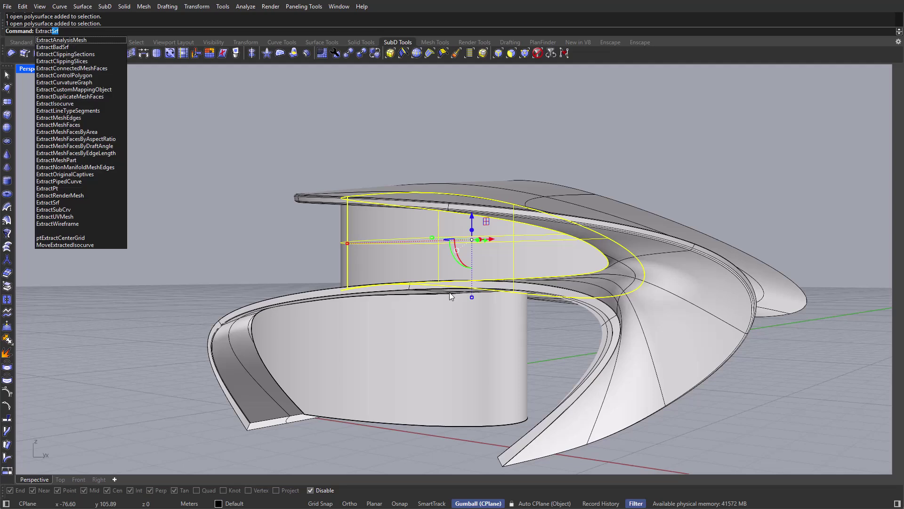
type("Wireframe")
key("Return")
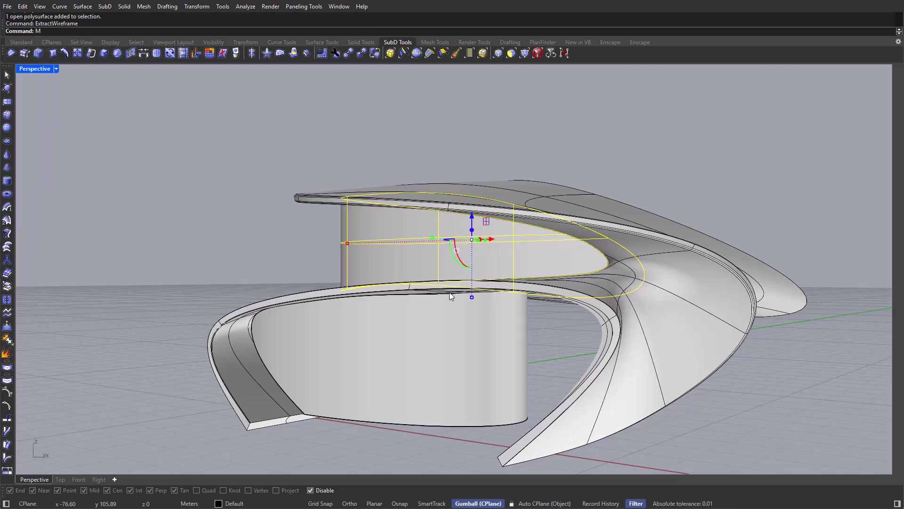
type("Mul")
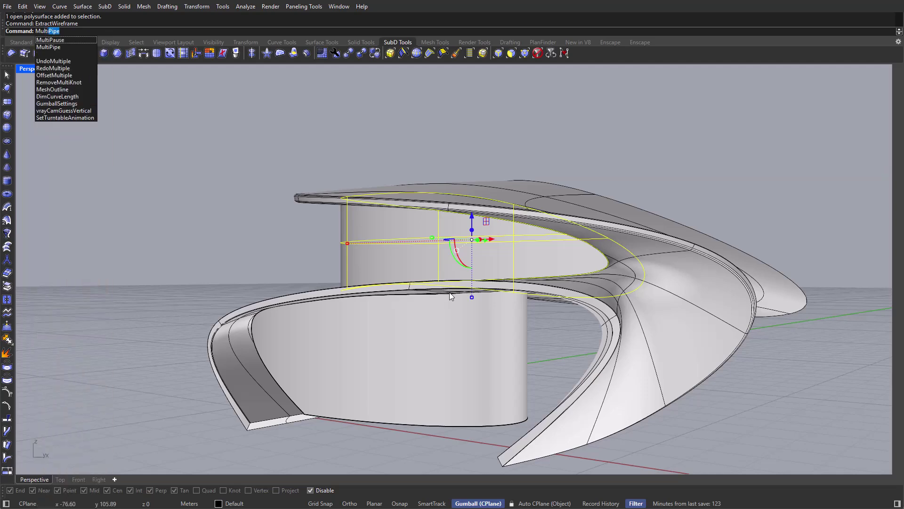
type("ti")
key("Return")
key("Escape")
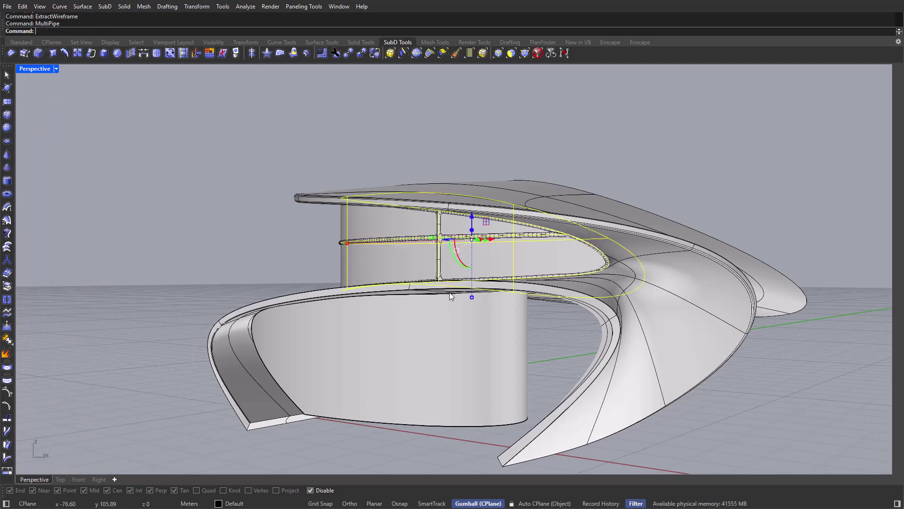
key("Escape")
Step: Extract the wireframe of the lower elliptical wall and pipe its curves with MultiPipe
right_click_drag(449, 292, 446, 314)
right_click(451, 314)
key("Escape")
left_click(451, 313)
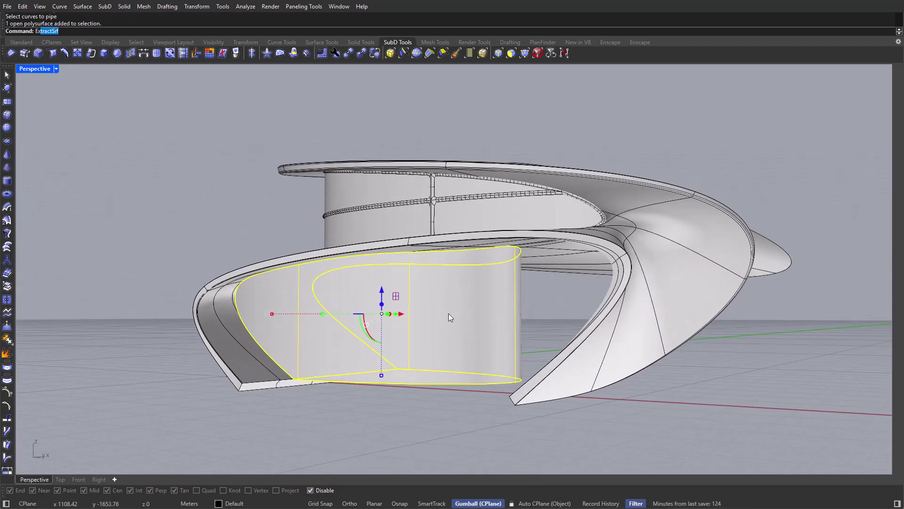
type("ExtractWireframe")
key("Return")
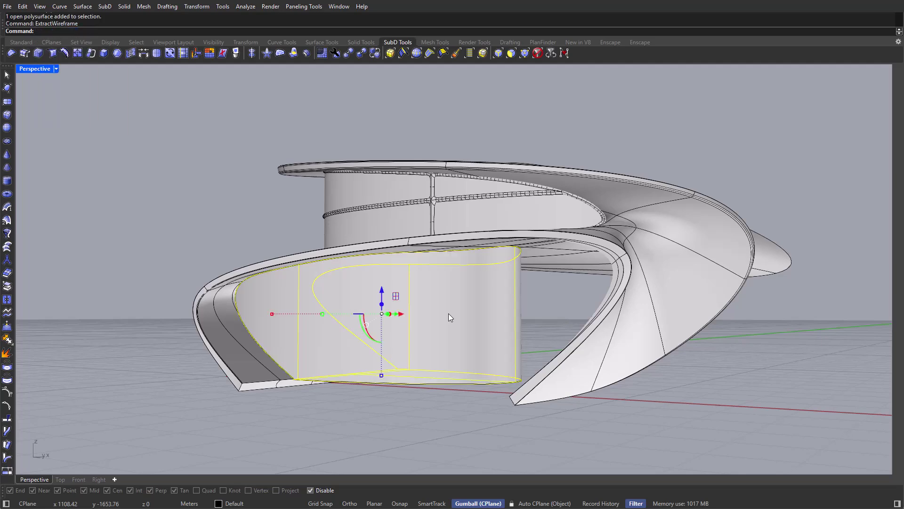
key("Return")
key("Return")
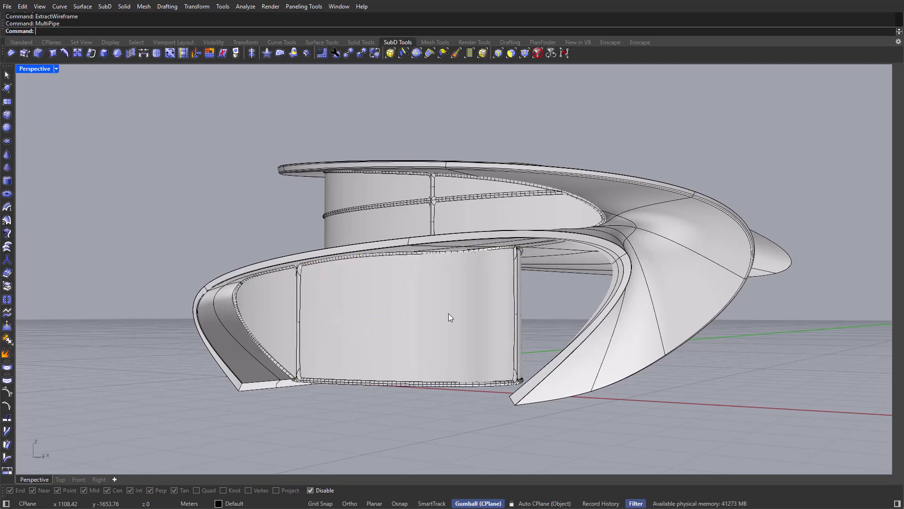
Step: Switch the perspective view to the Arctic display mode and inspect the frame thickness up close
right_click_drag(448, 312, 233, 178)
left_click(56, 69)
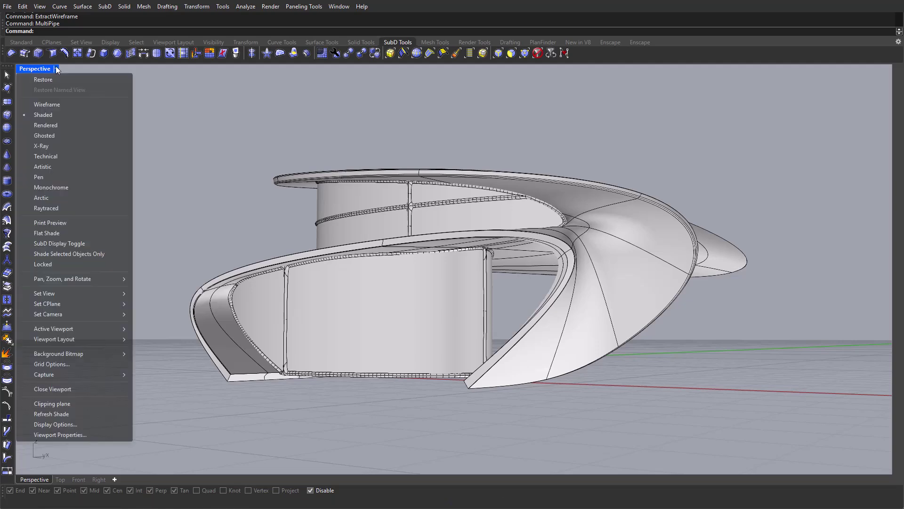
left_click(50, 204)
right_click_drag(431, 316, 410, 244)
scroll(426, 218, "up", 6)
scroll(418, 222, "down", 6)
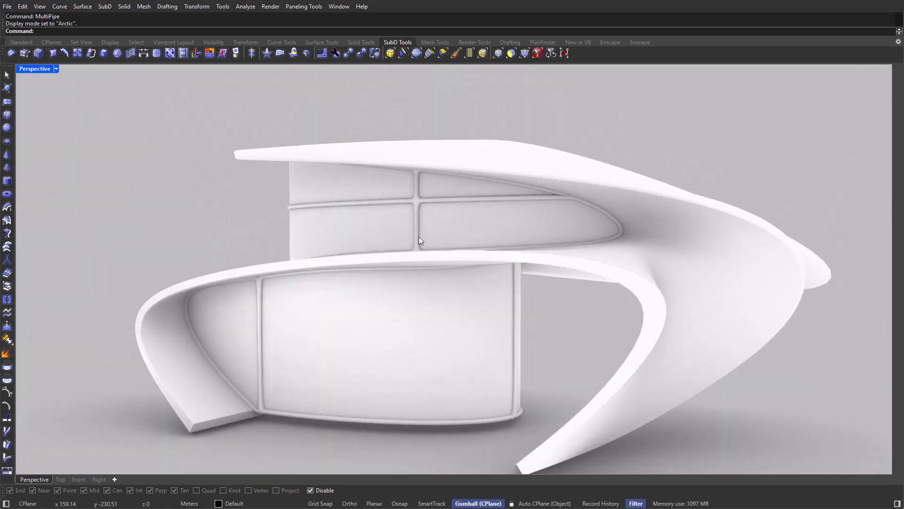
Step: Undo the piped frames and extracted wireframes on both walls
key("ctrl+z")
key("ctrl+z")
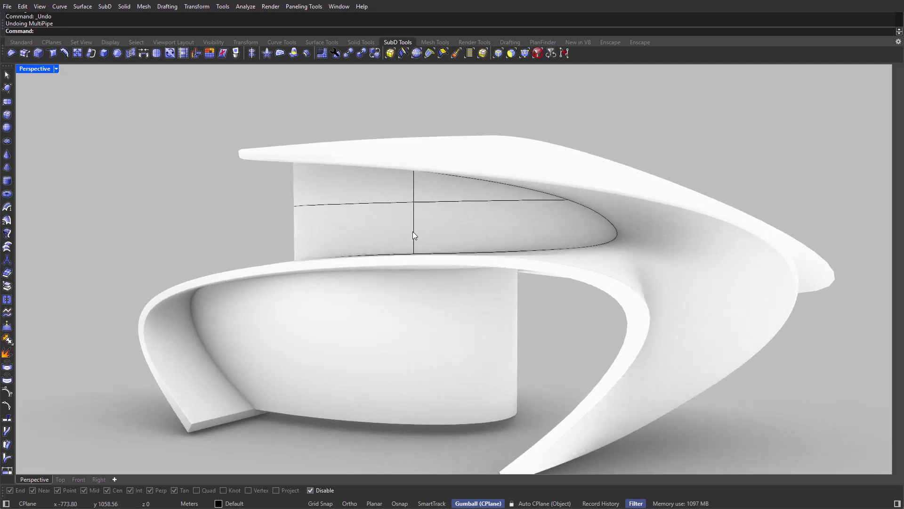
Step: Extract the upper wall's wireframe again and pipe its curves with MultiPipe at a radius of 0.025
type("Extract")
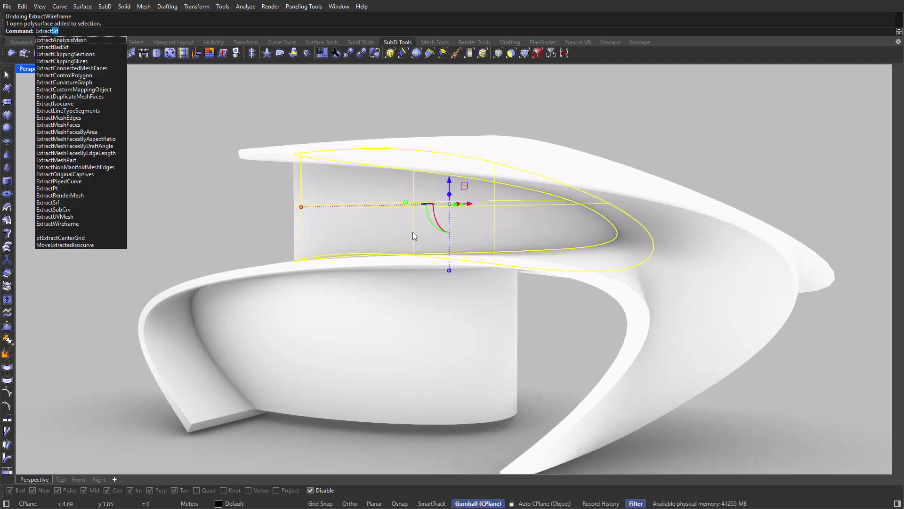
type("Wireframe")
key("Return")
type("MultiPipe")
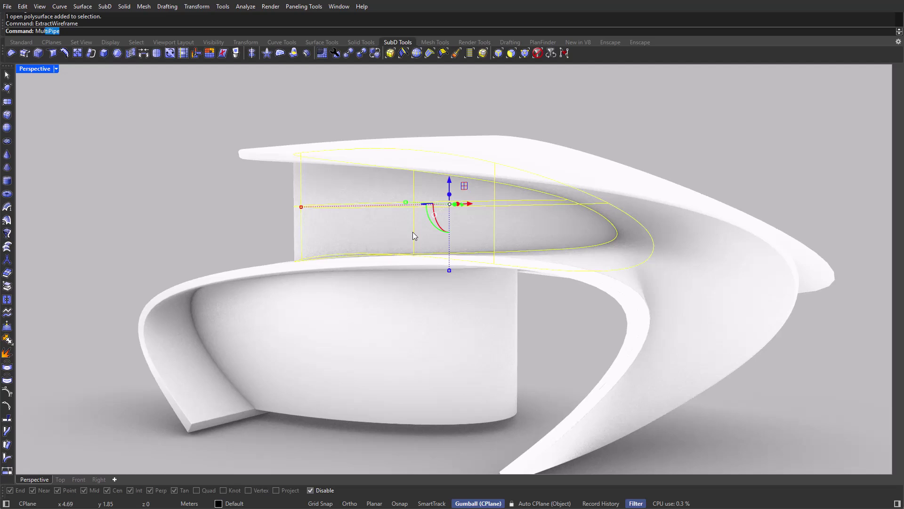
key("Return")
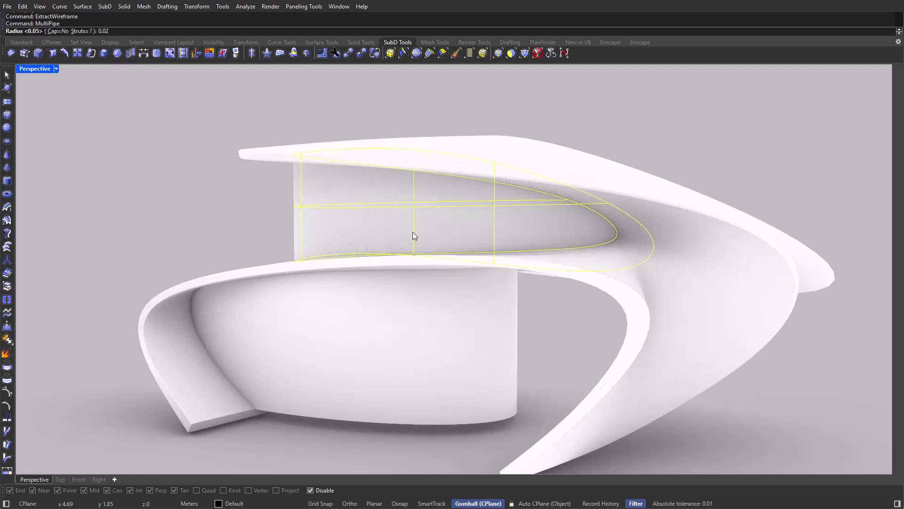
key("Return")
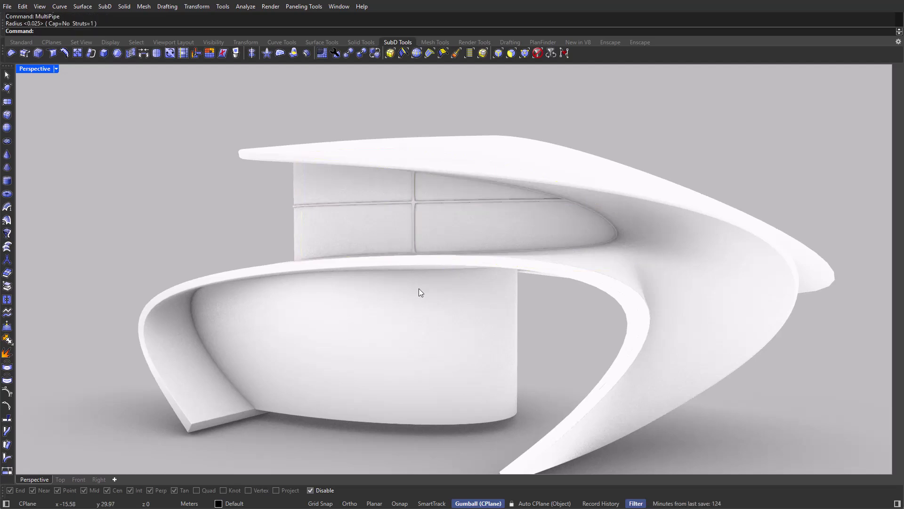
Step: Extract the lower wall's wireframe and pipe its curves with MultiPipe at the same 0.025 radius
right_click_drag(420, 285, 426, 312)
left_click(426, 312)
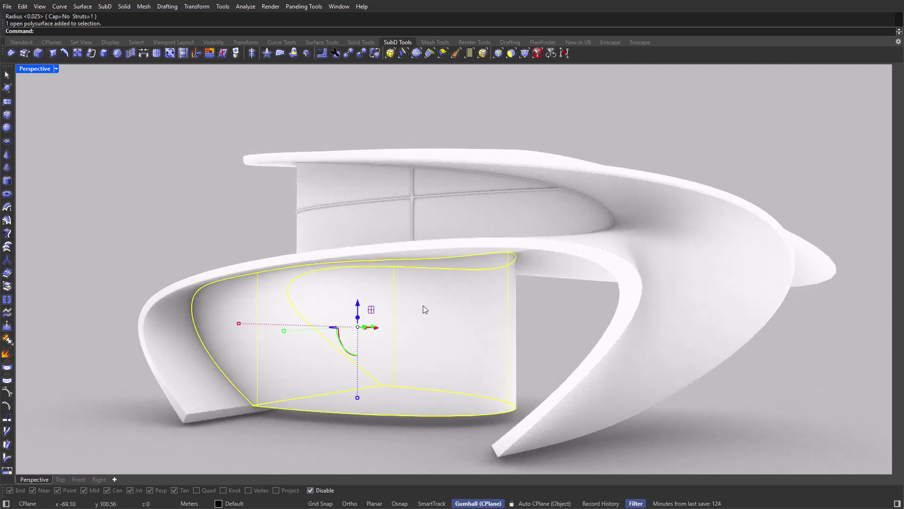
type("ExtractWireframe")
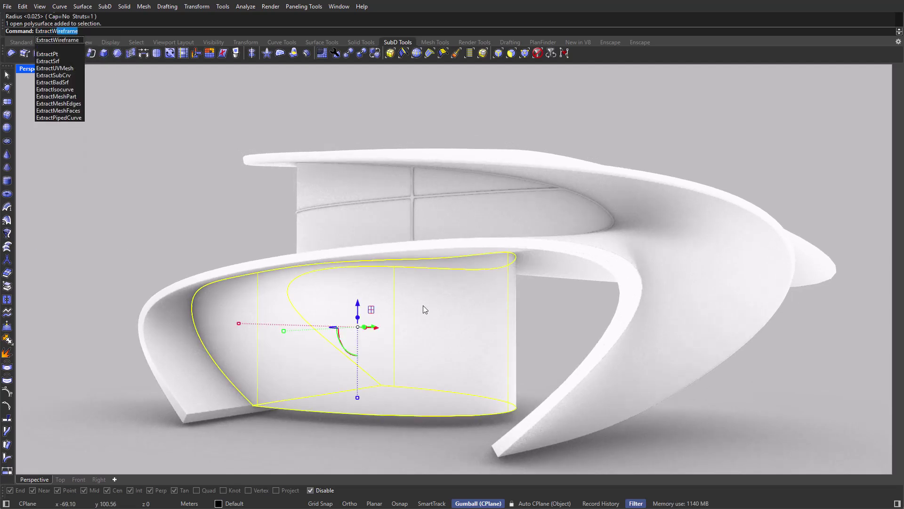
key("Return")
type("M")
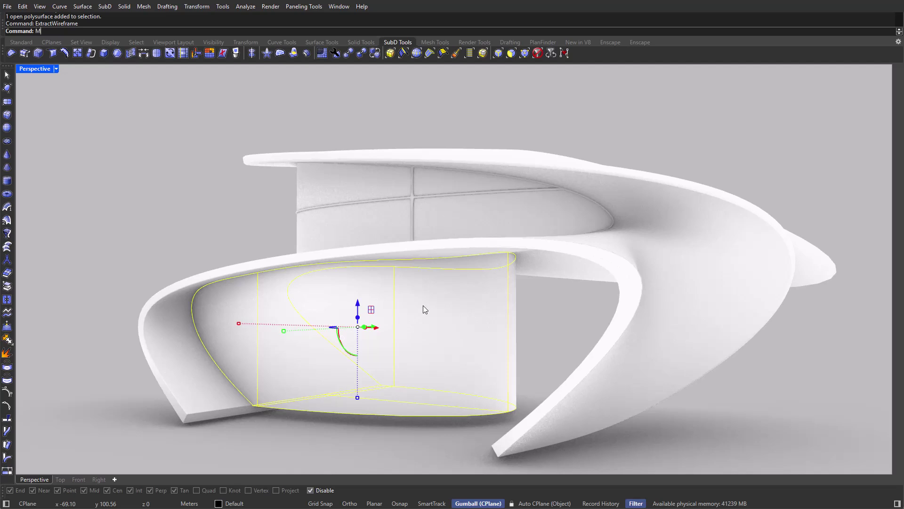
type("ultiPipe")
key("Return")
key("Return")
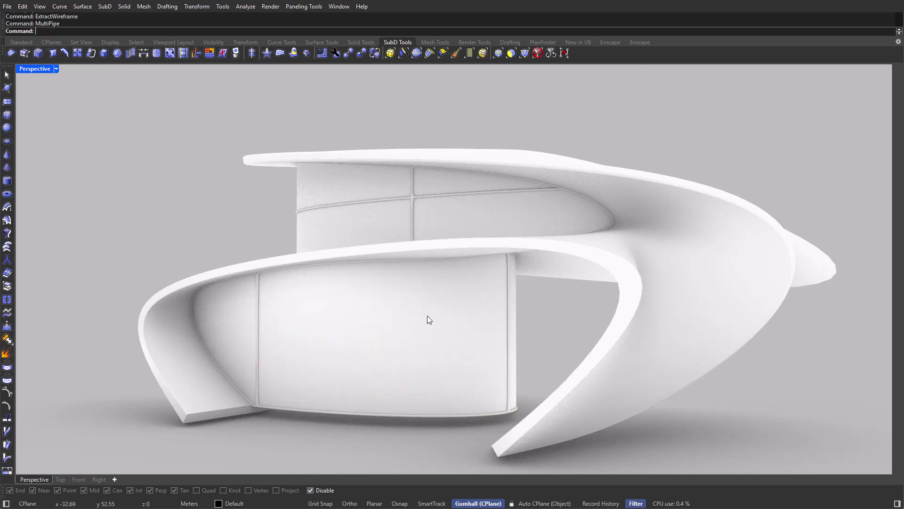
Step: Create a large Box around the pavilion's footprint as a ground base
right_click_drag(428, 316, 424, 312)
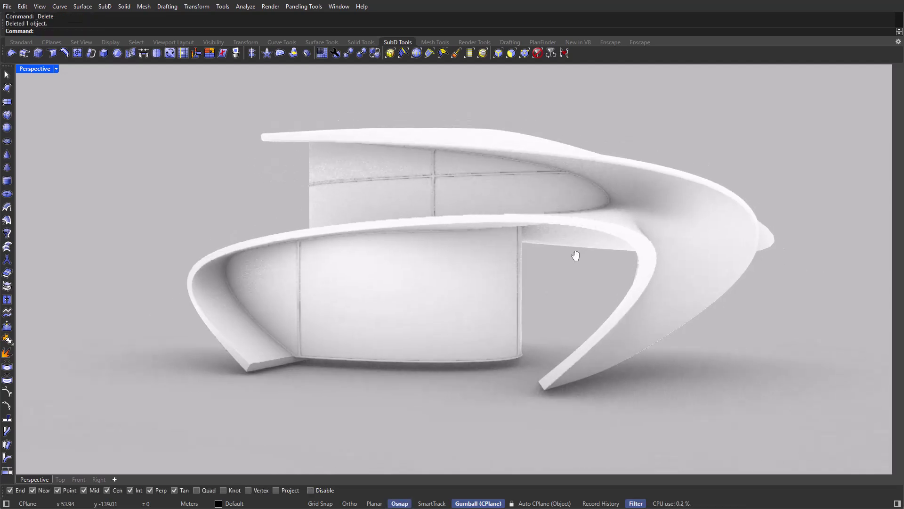
right_click_drag(576, 256, 535, 303)
scroll(505, 289, "down", 5)
type("B")
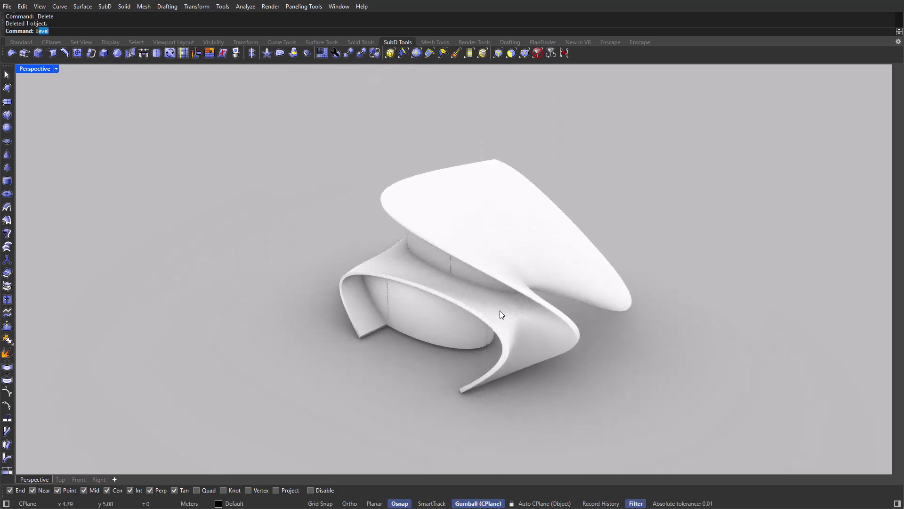
type("ox")
key("Return")
scroll(494, 313, "down", 3)
scroll(388, 222, "up", 2)
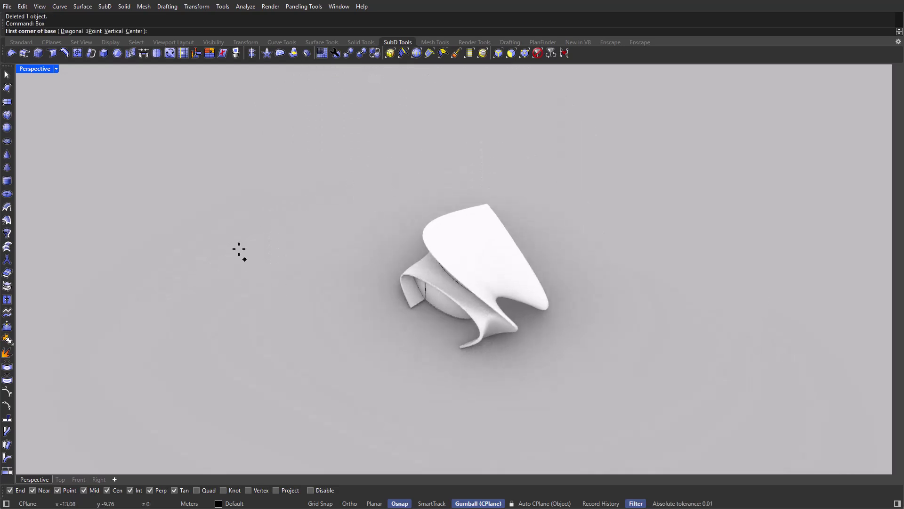
left_click(229, 236)
left_click(745, 370)
left_click(612, 335)
mouse_move(509, 325)
right_mouse_down()
mouse_move(346, 255)
mouse_move(238, 239)
mouse_move(457, 258)
mouse_move(753, 241)
mouse_move(505, 234)
mouse_move(713, 230)
mouse_move(478, 319)
mouse_move(487, 307)
mouse_move(504, 329)
right_mouse_up()
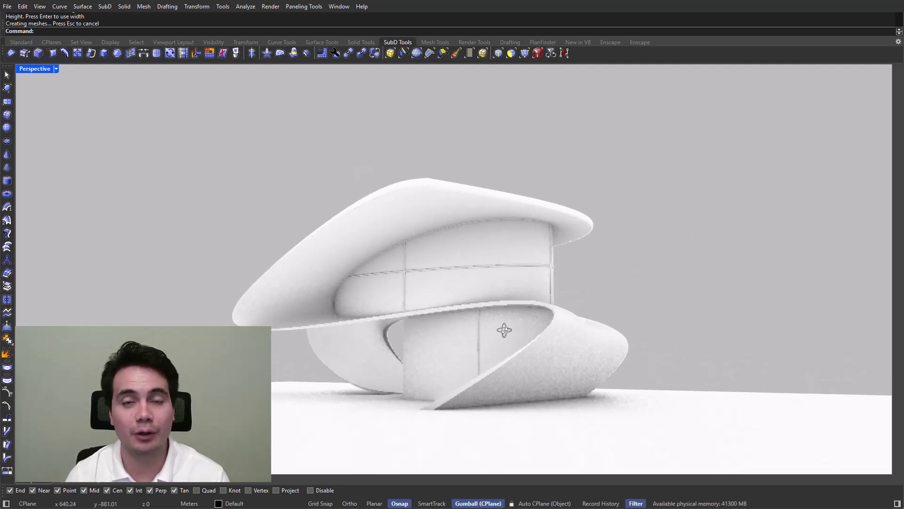